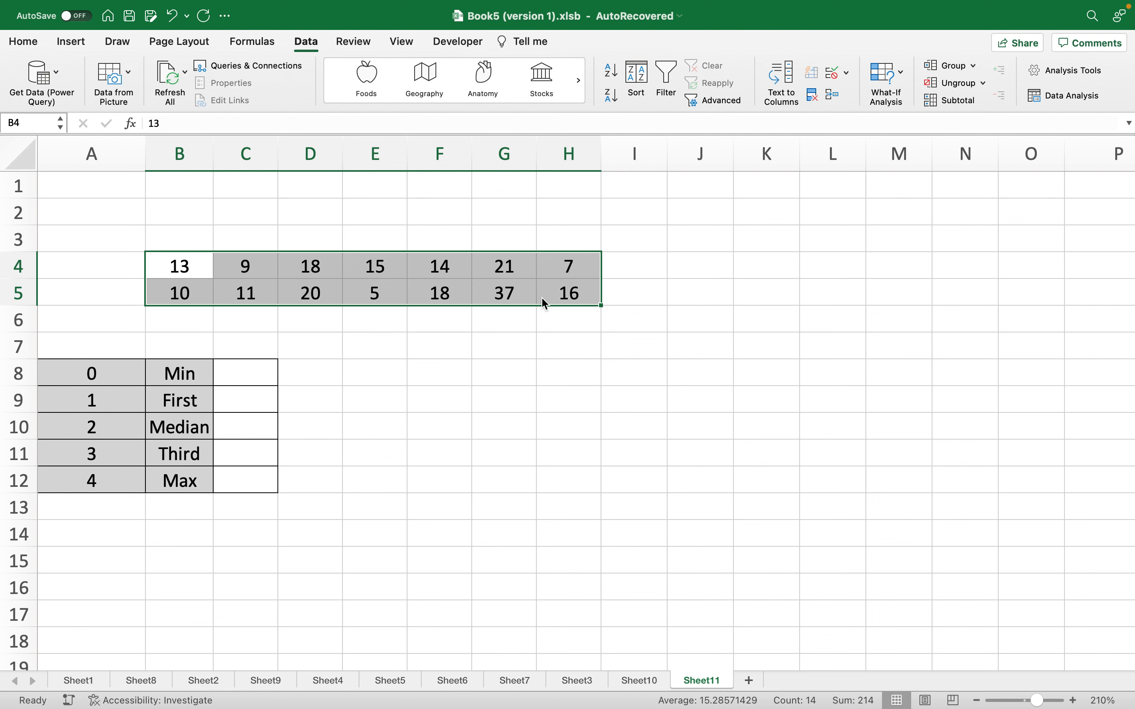
Step: Review the data set in B4:H5 and the empty result cells C8:C12 for the minimum, quartiles, median and maximum
left_click(475, 355)
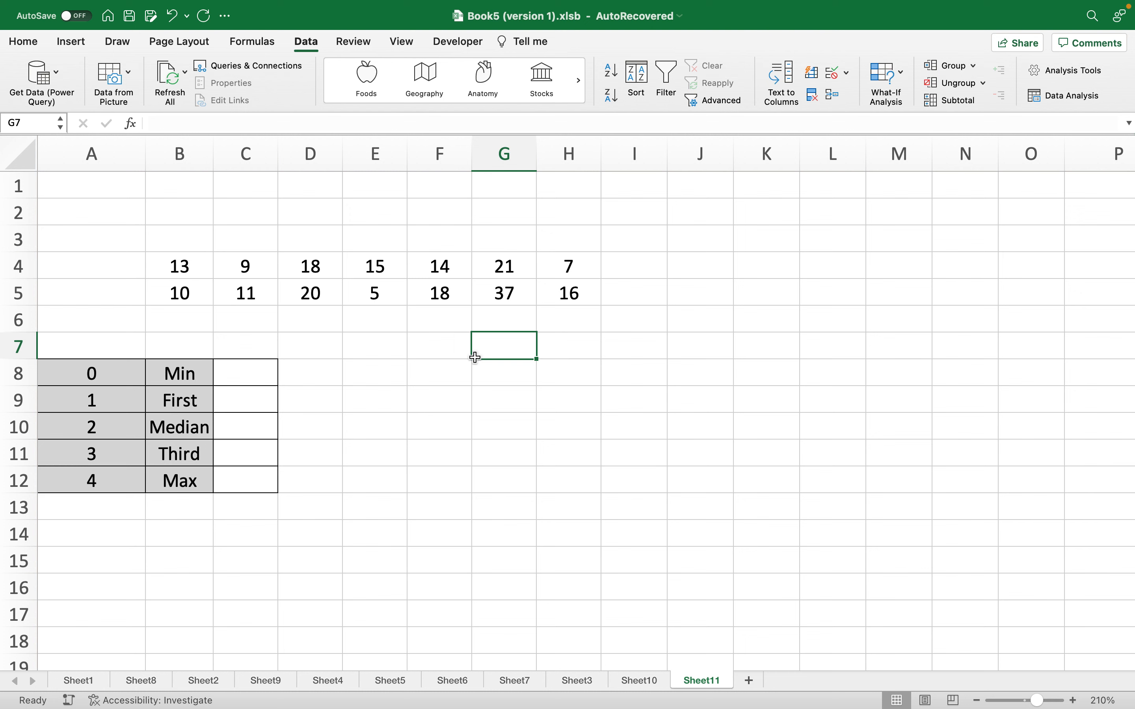
left_click(250, 375)
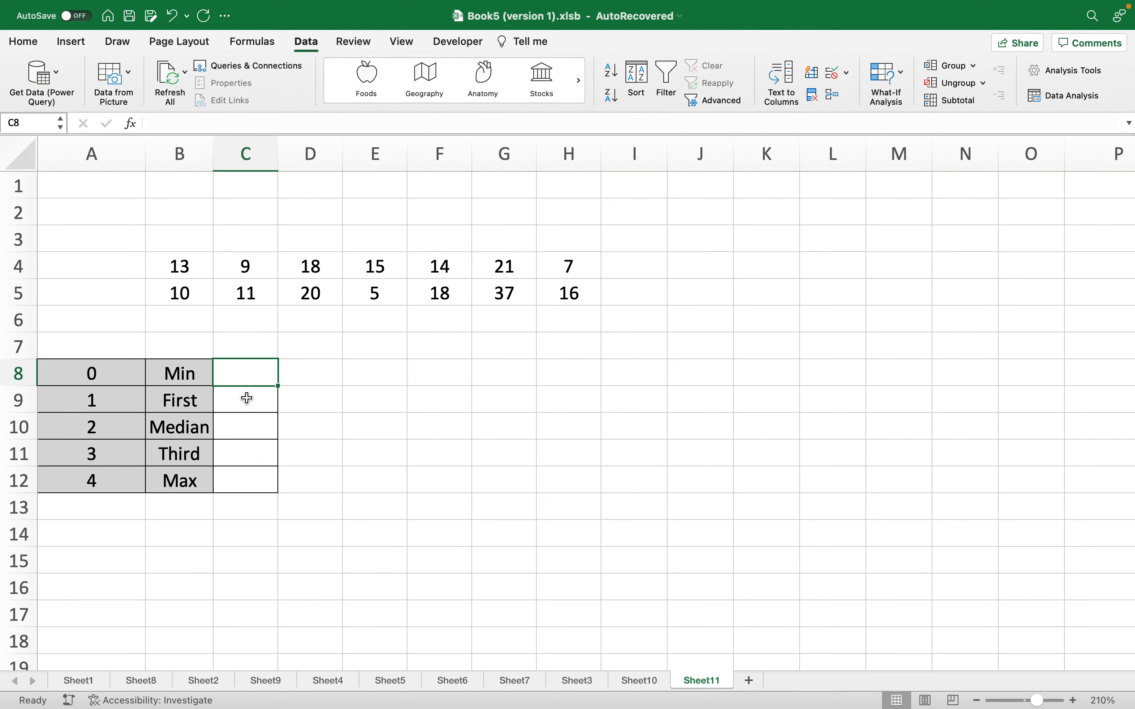
left_click(243, 477)
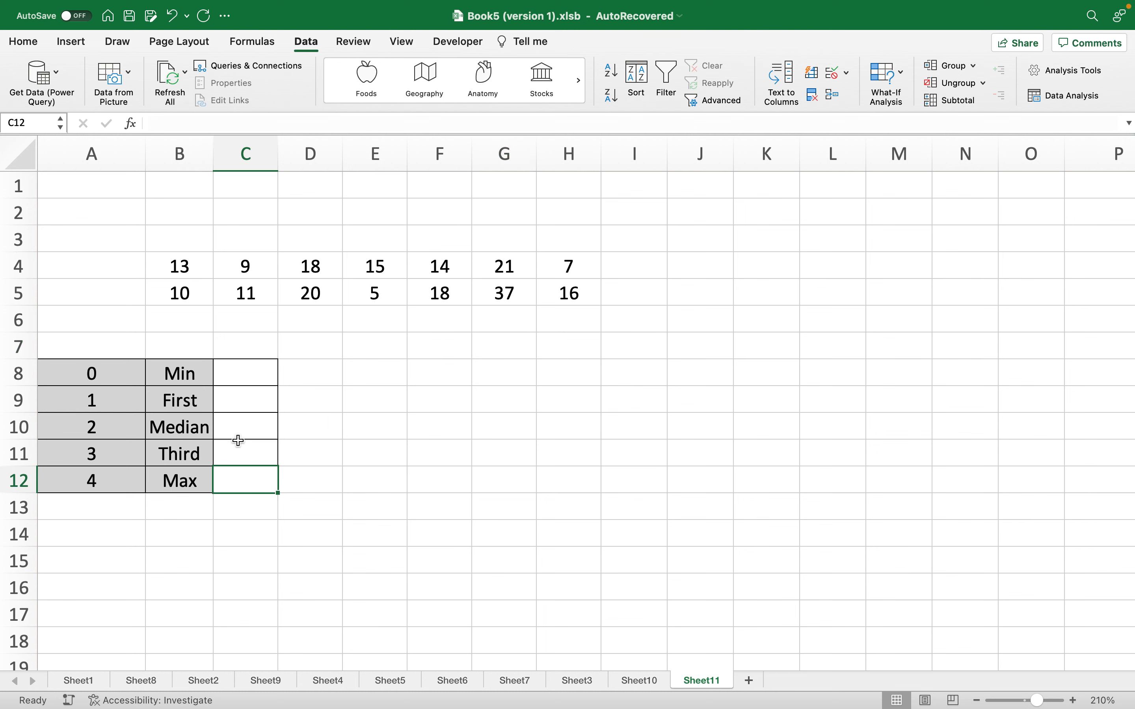
left_click(229, 404)
left_click(229, 426)
left_click(229, 454)
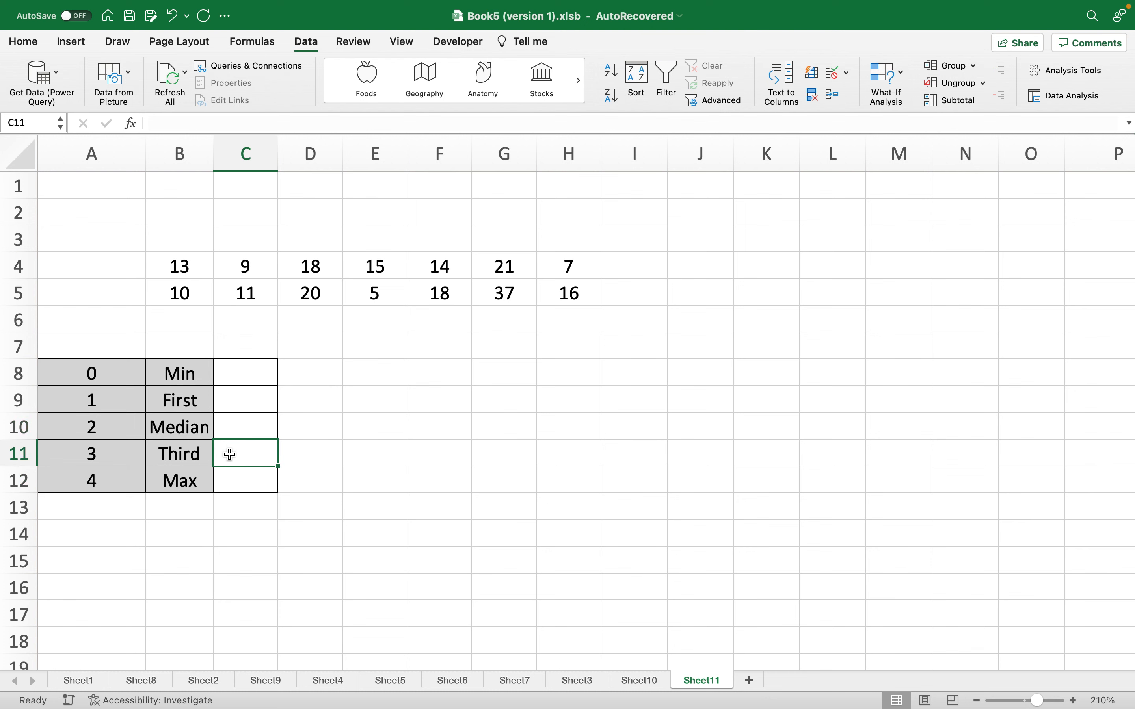
left_click(234, 402)
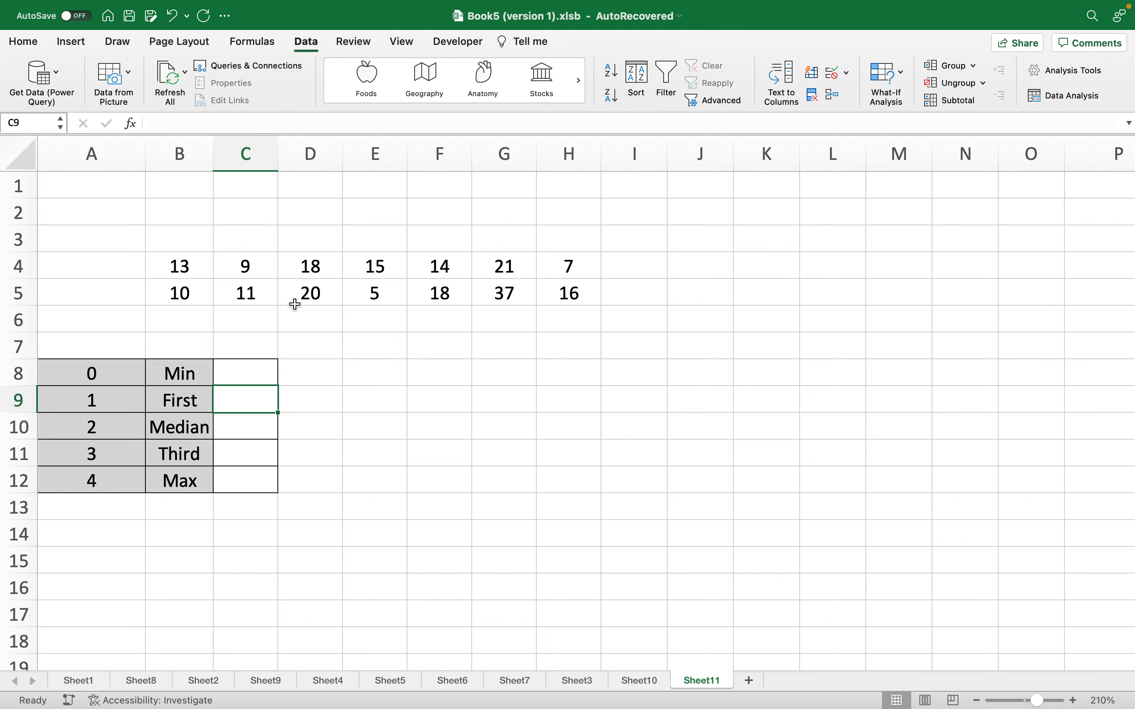
left_click_drag(295, 303, 233, 266)
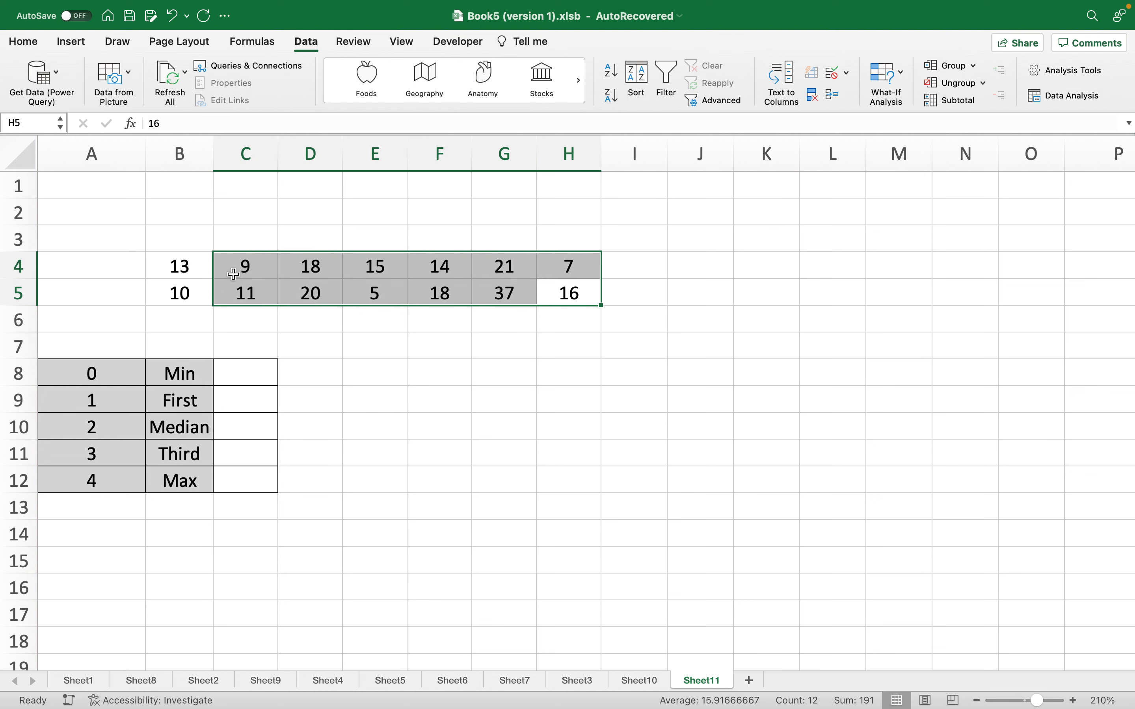
left_click(236, 428)
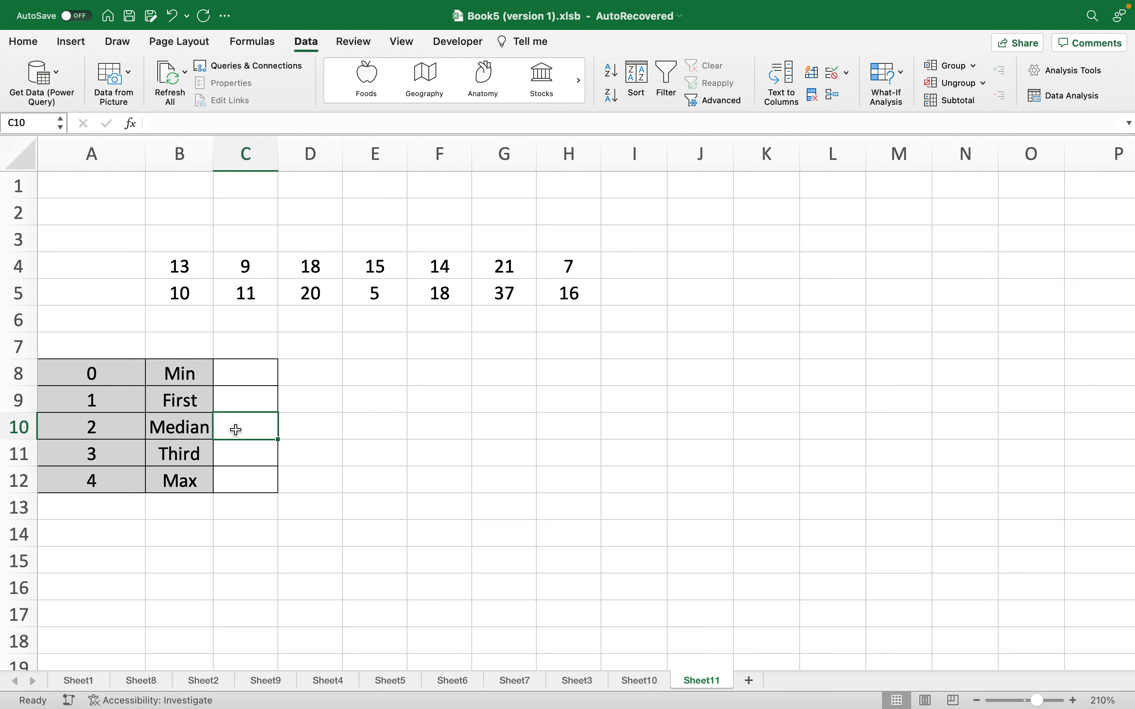
left_click_drag(187, 266, 546, 288)
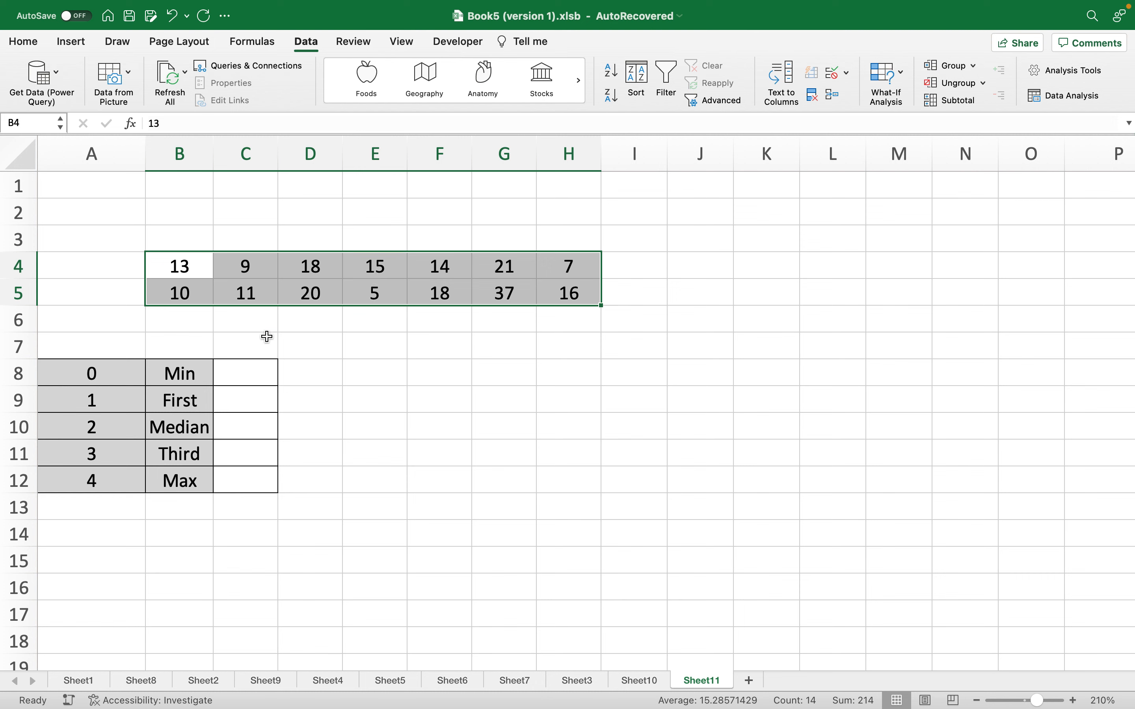
left_click(231, 451)
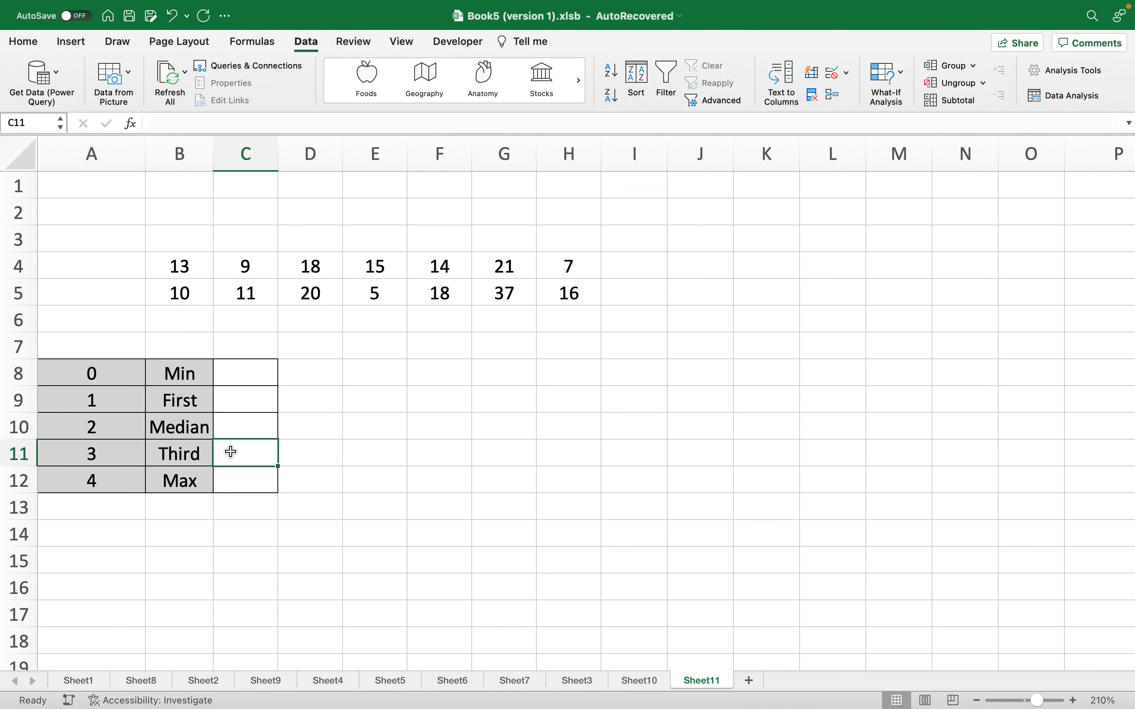
left_click(236, 395)
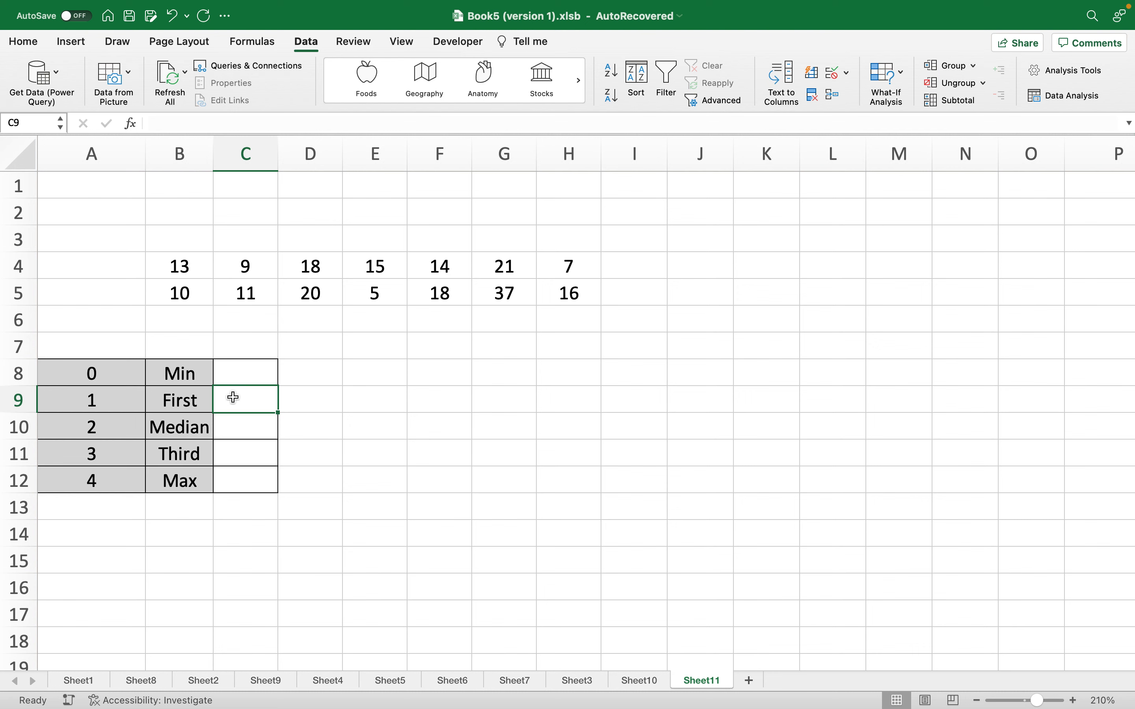
left_click(234, 421)
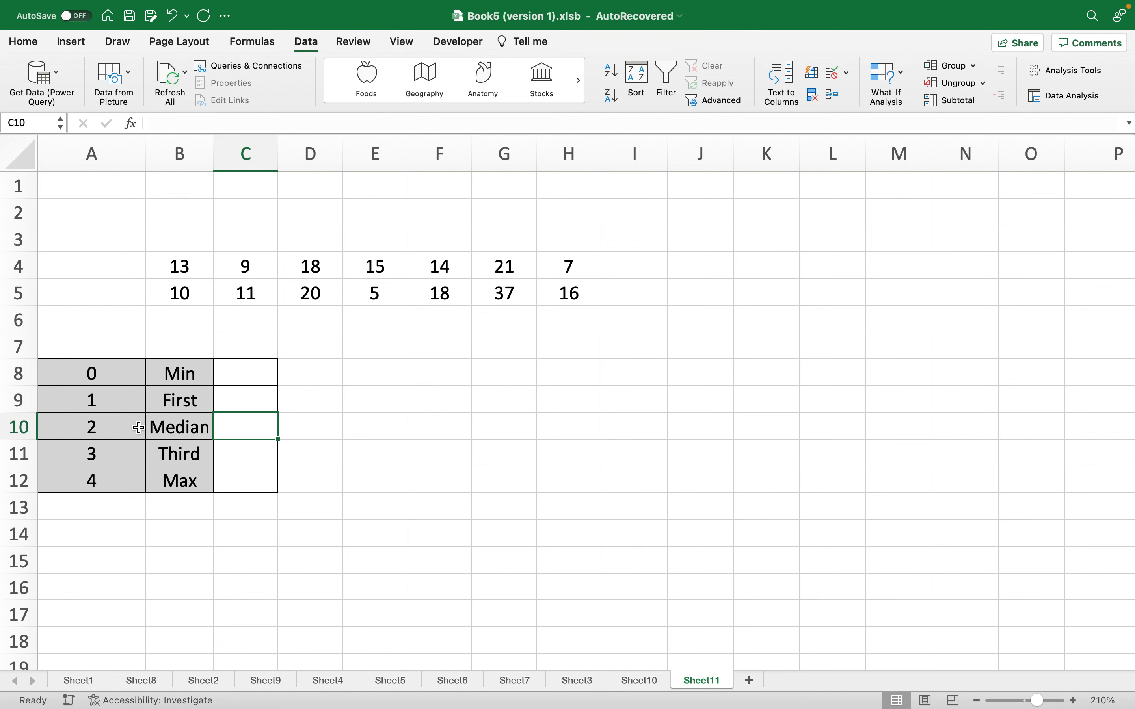
left_click(241, 456)
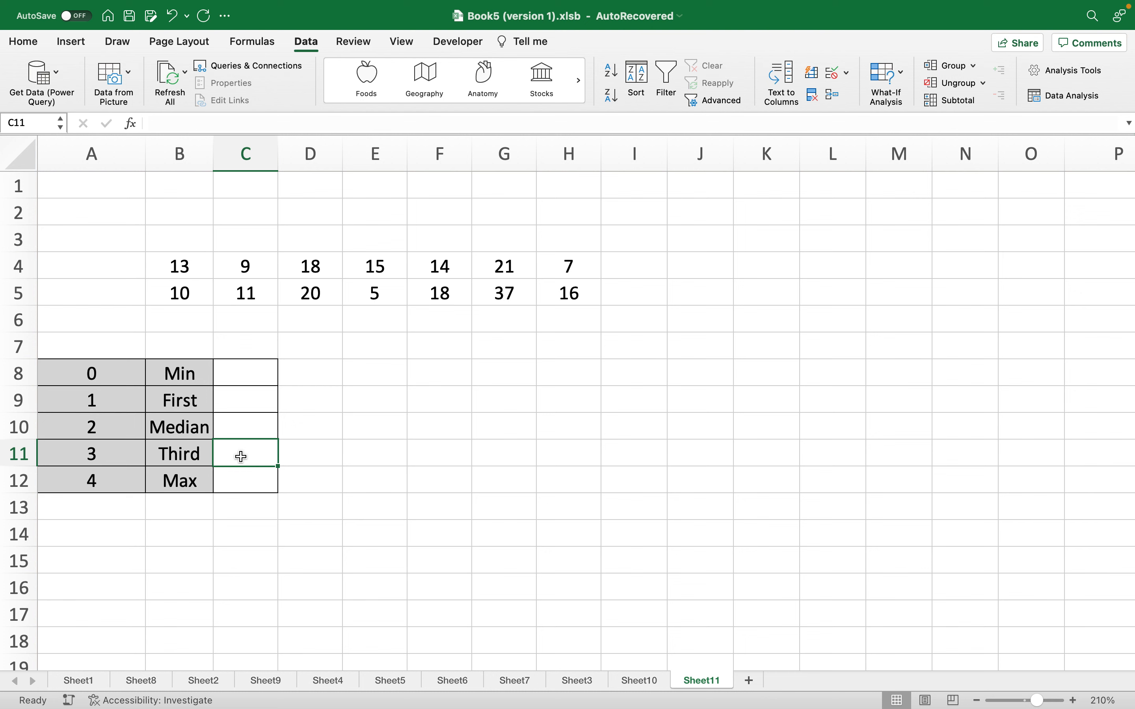
Step: Enter =QUARTILE(B4:H5,0) in cell C8 to calculate the minimum value of the data set
left_click(239, 375)
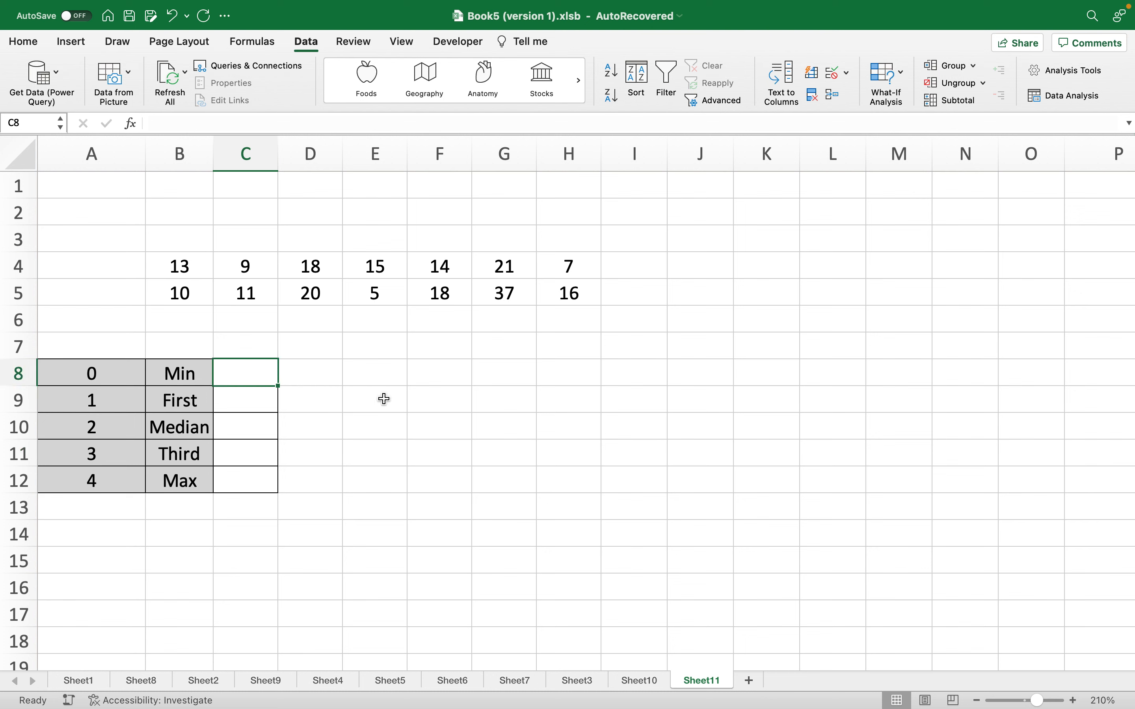
type("=qu")
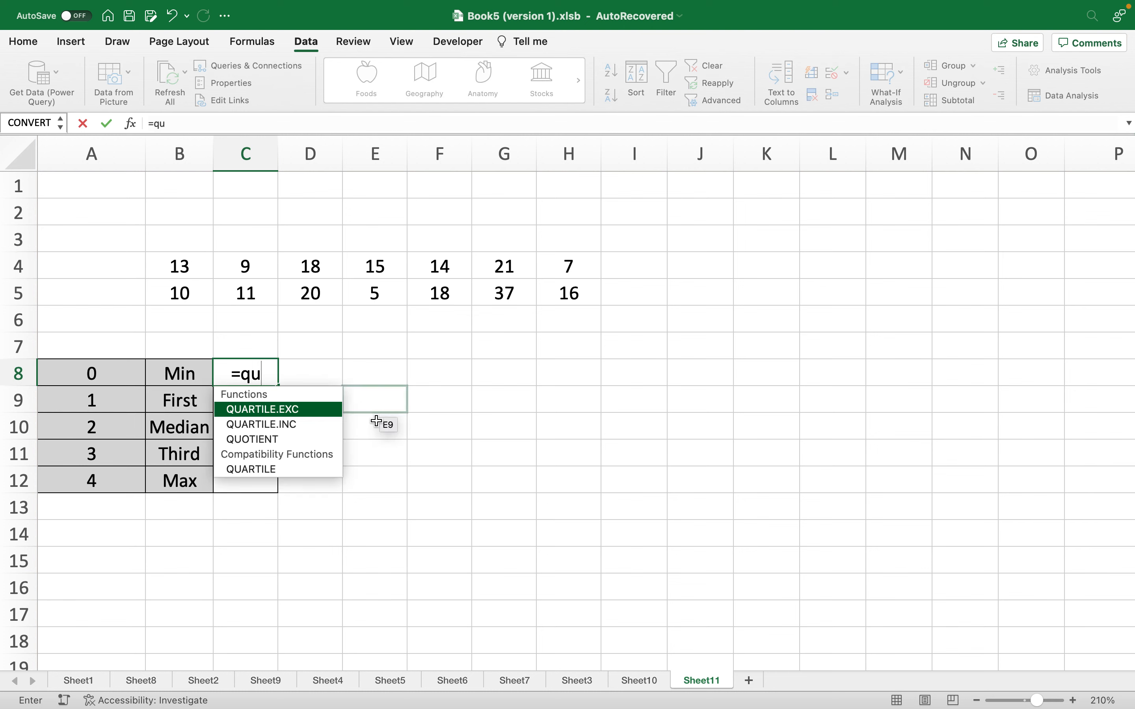
double_click(249, 469)
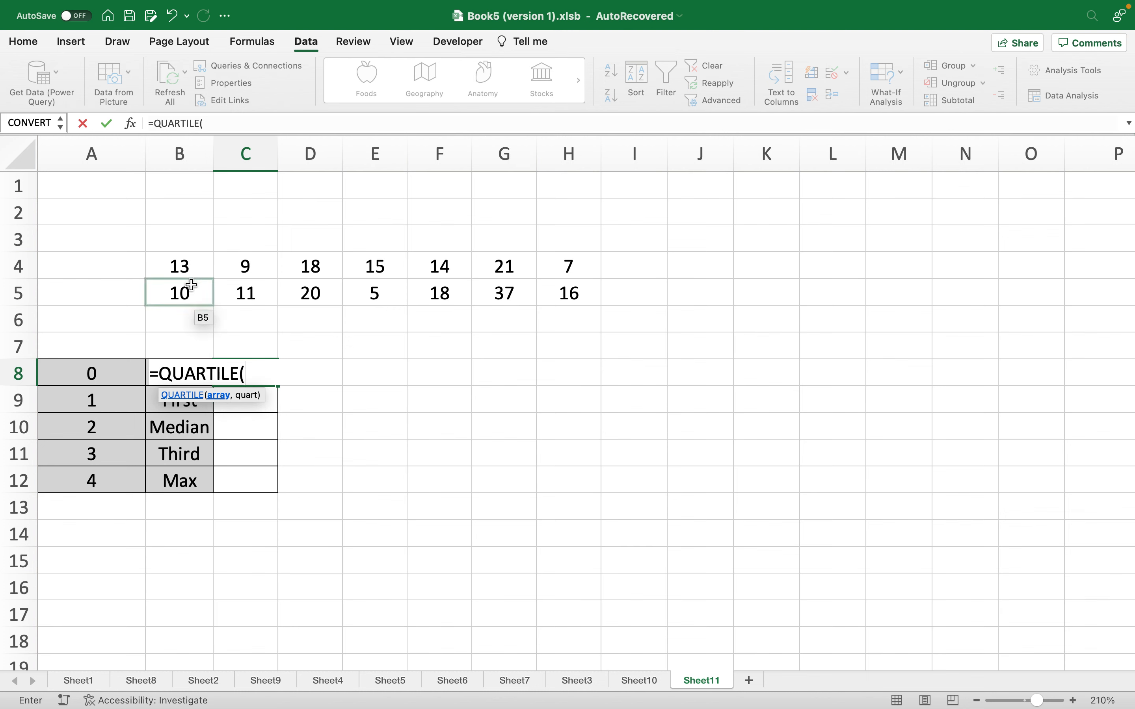
left_click_drag(188, 262, 588, 294)
type(",")
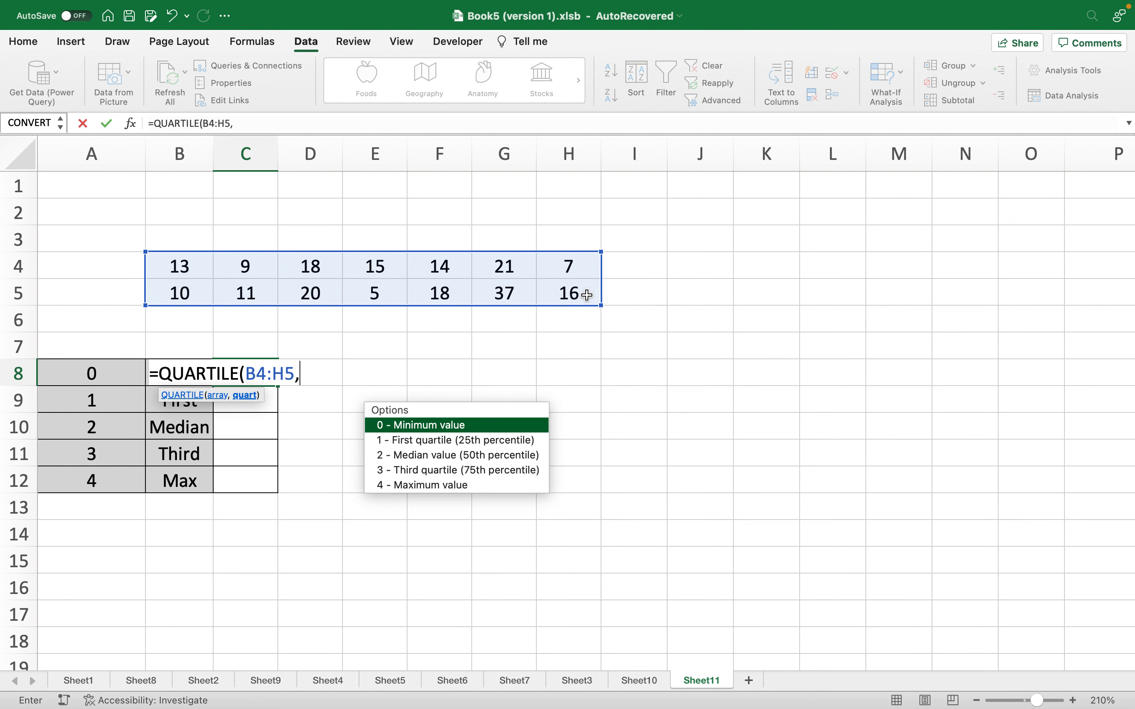
double_click(421, 426)
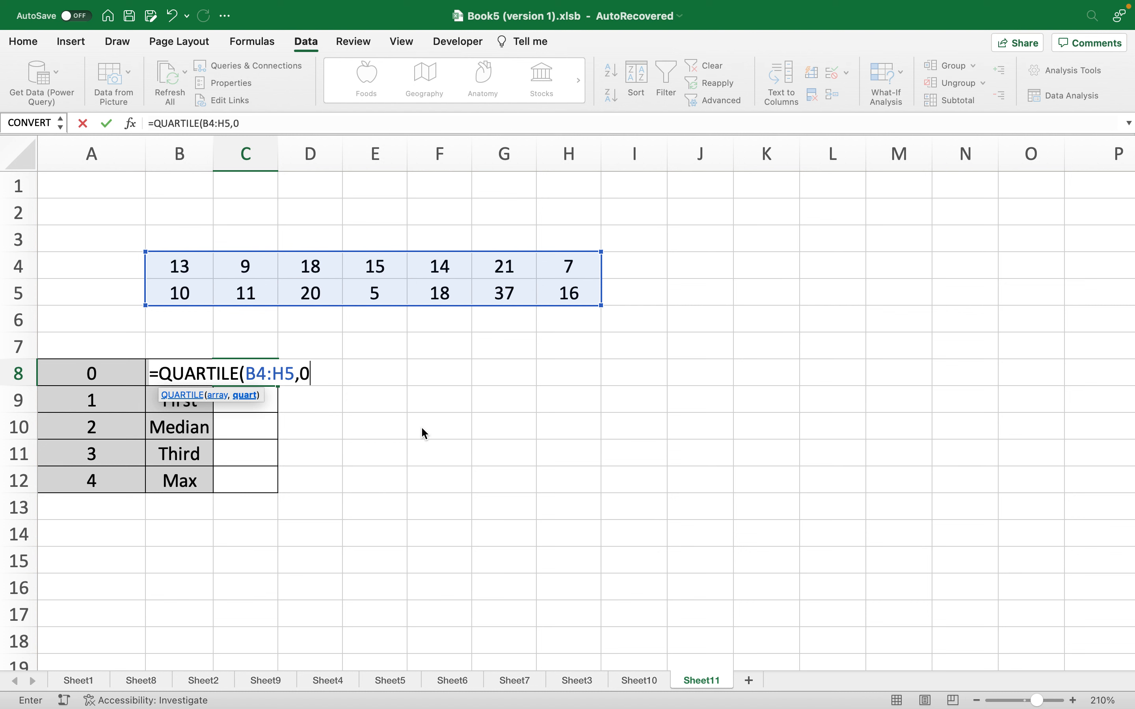
type(")")
key("Return")
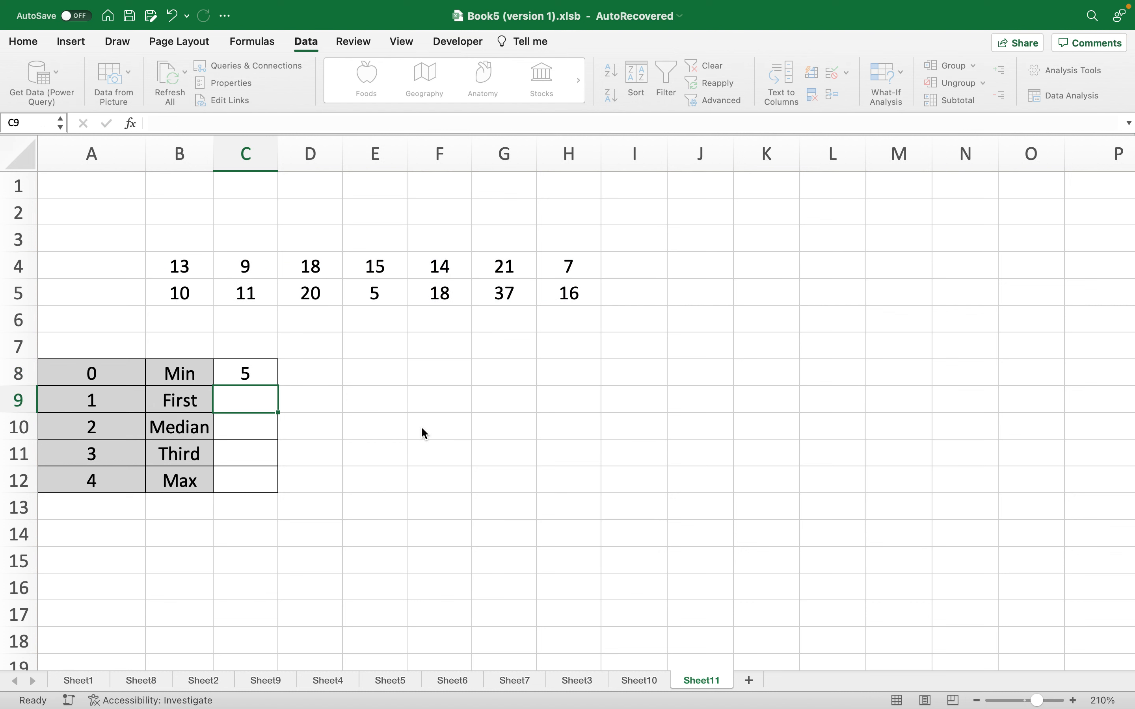
Step: Copy the formula text from C8 and paste it unchanged into each of the cells C9 to C12
left_click(252, 371)
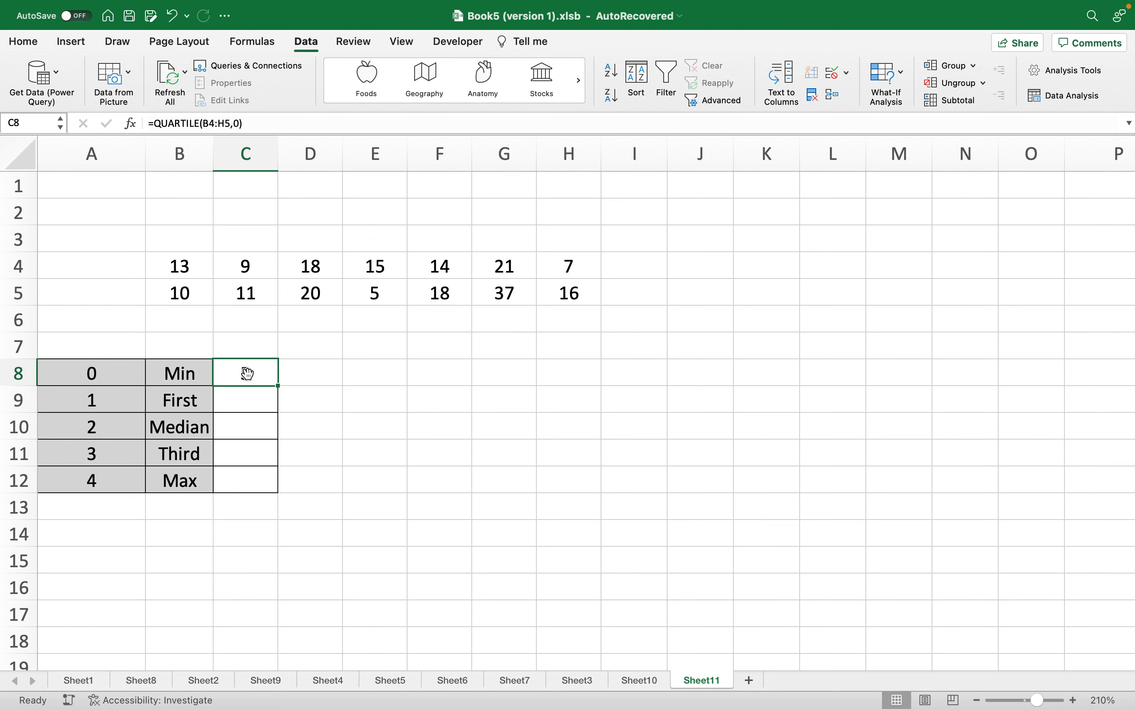
left_click_drag(253, 122, 142, 122)
key("super+c")
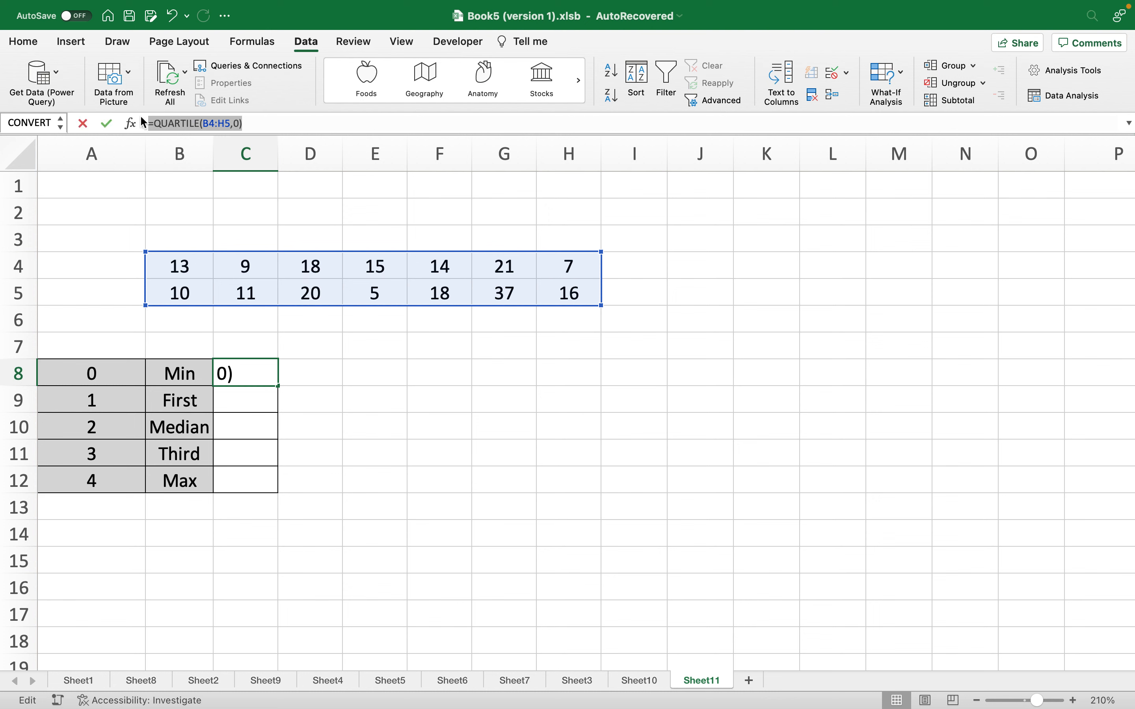
key("Return")
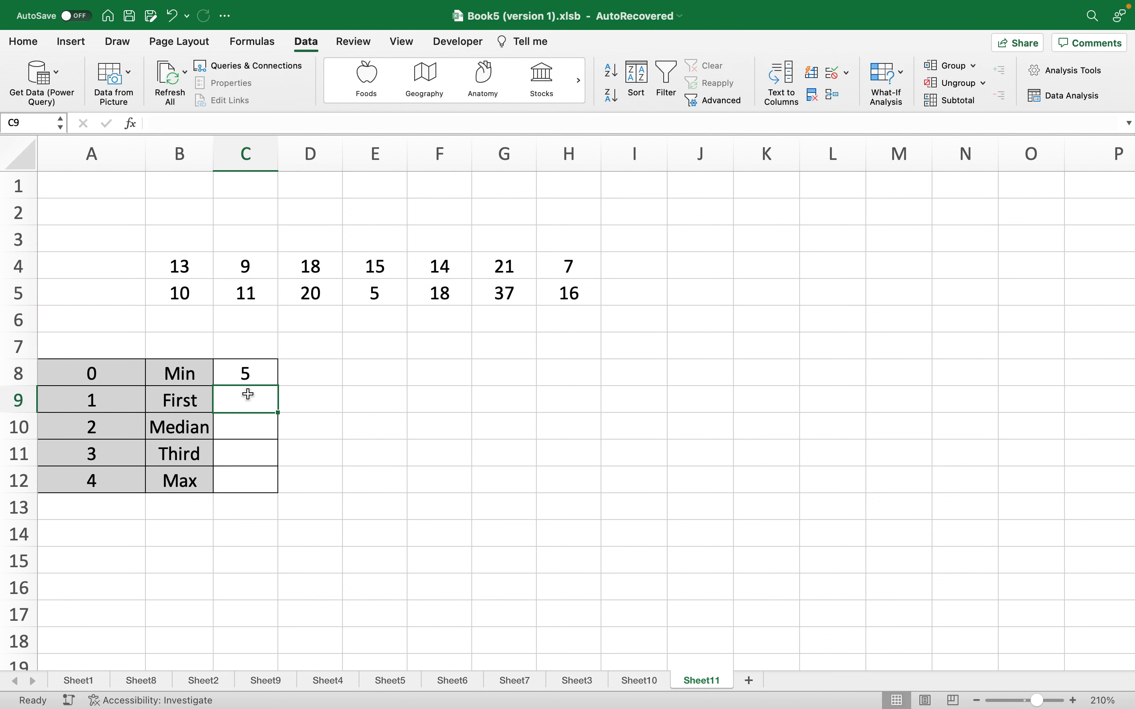
key("super+v")
key("Return")
key("super+v")
key("Return")
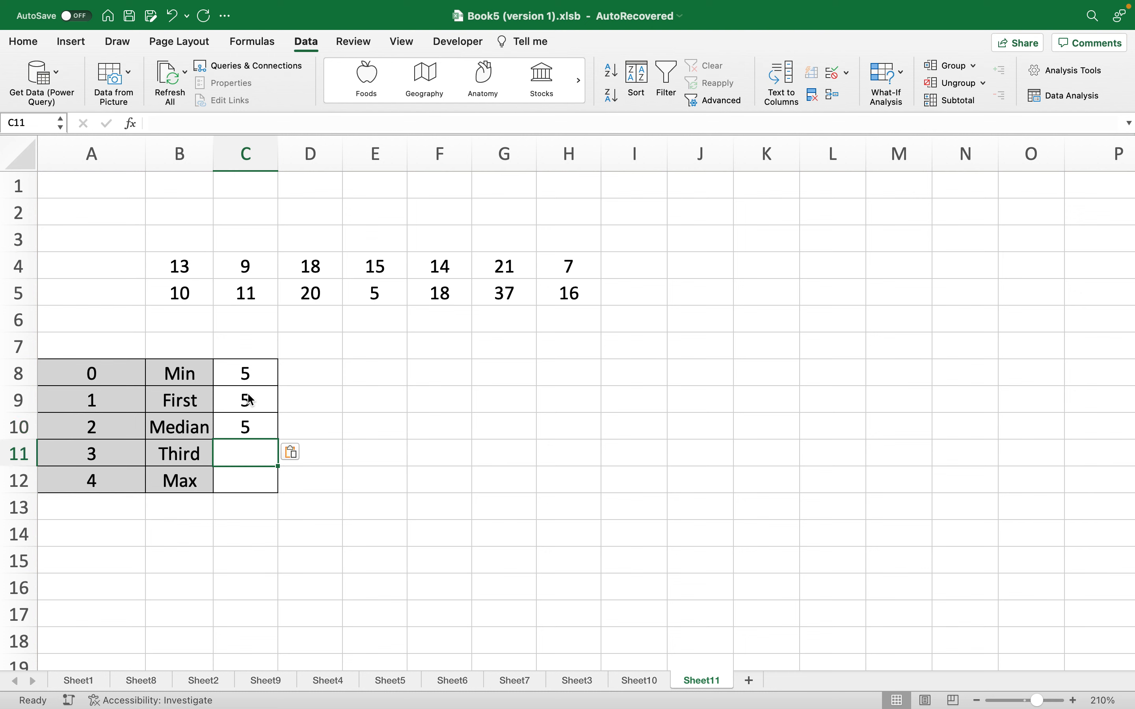
key("super+v")
key("Return")
key("super+v")
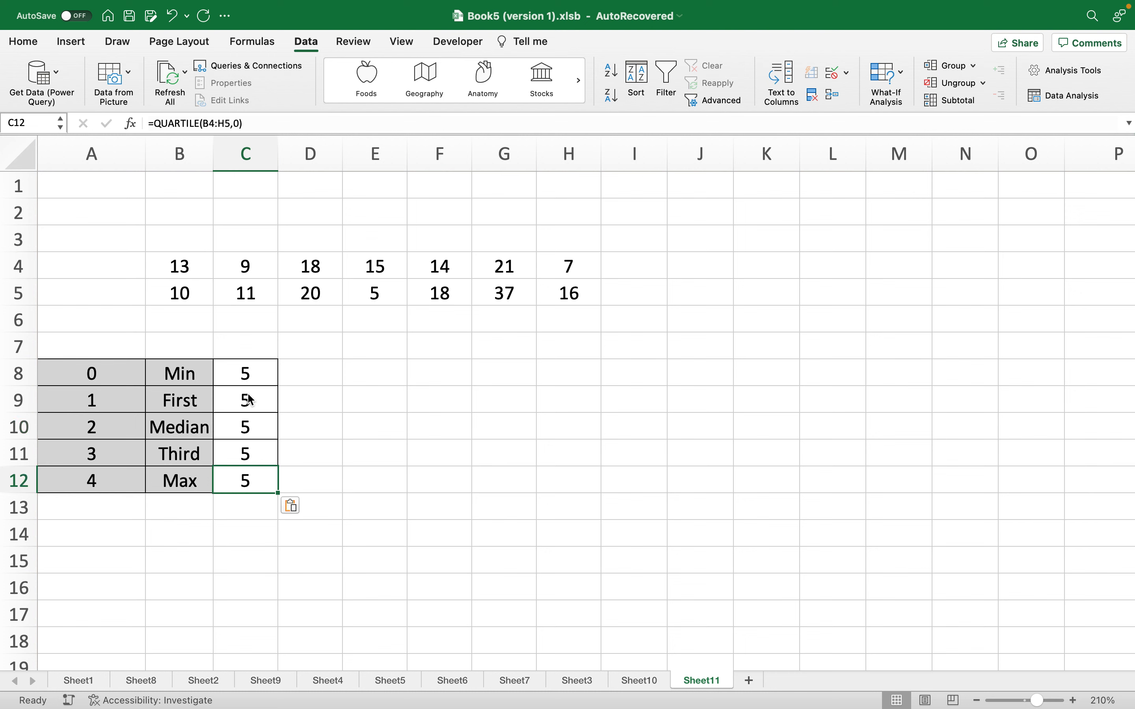
Step: Change the quart argument of the QUARTILE formula in C9 to 1 for the first quartile
key("Up")
key("Up")
key("Up")
left_click(89, 400)
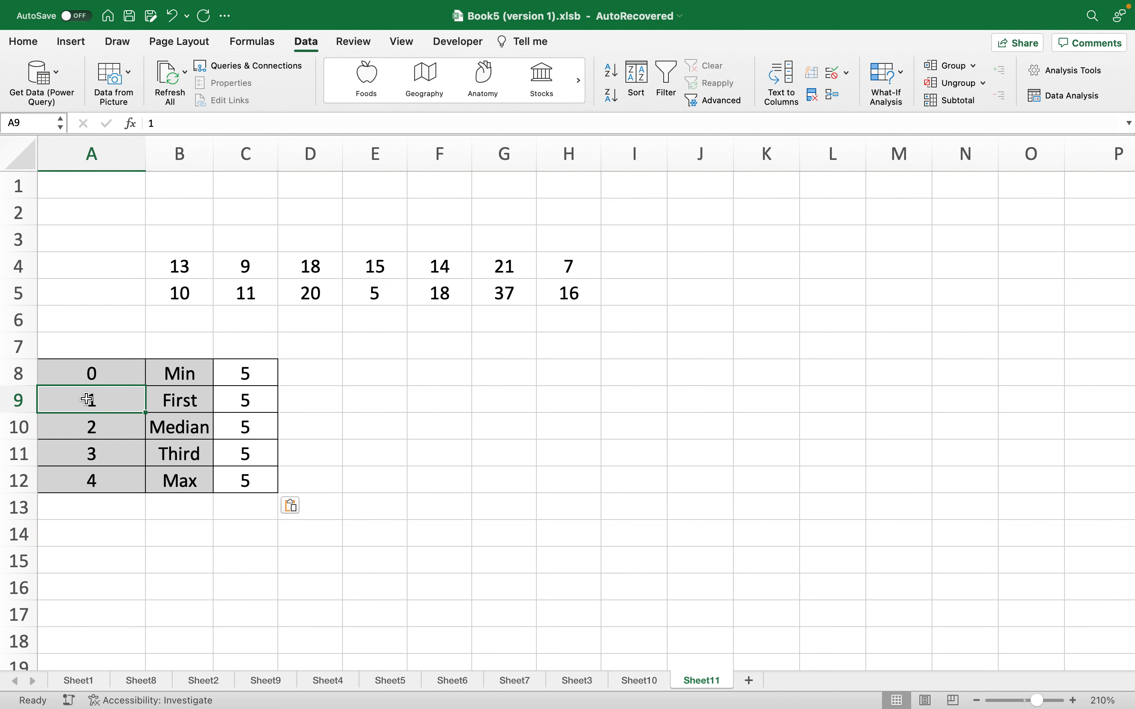
key("Right")
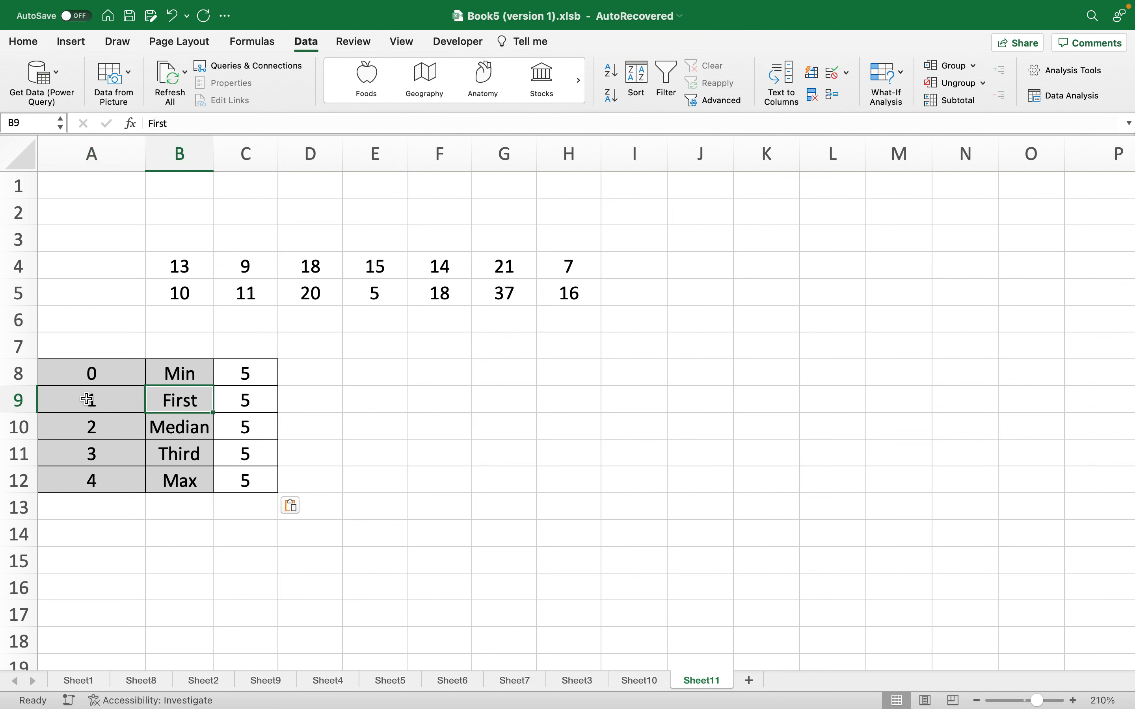
key("Left")
key("Right")
key("Right")
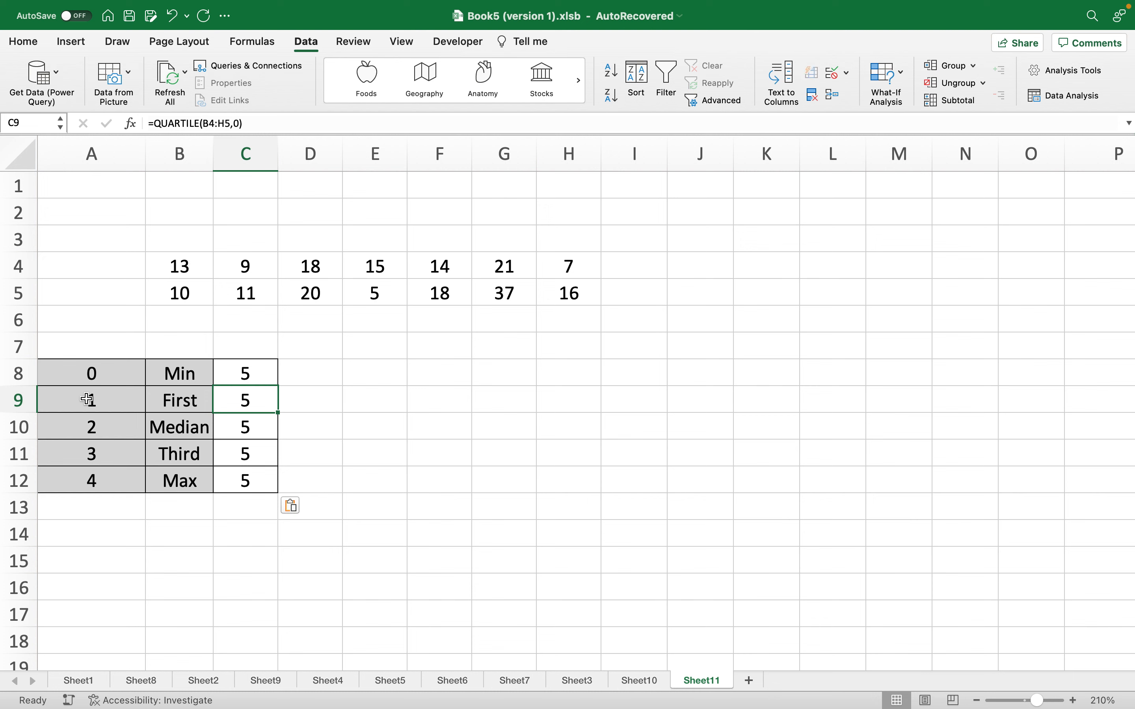
left_click(241, 123)
key("BackSpace")
type("1")
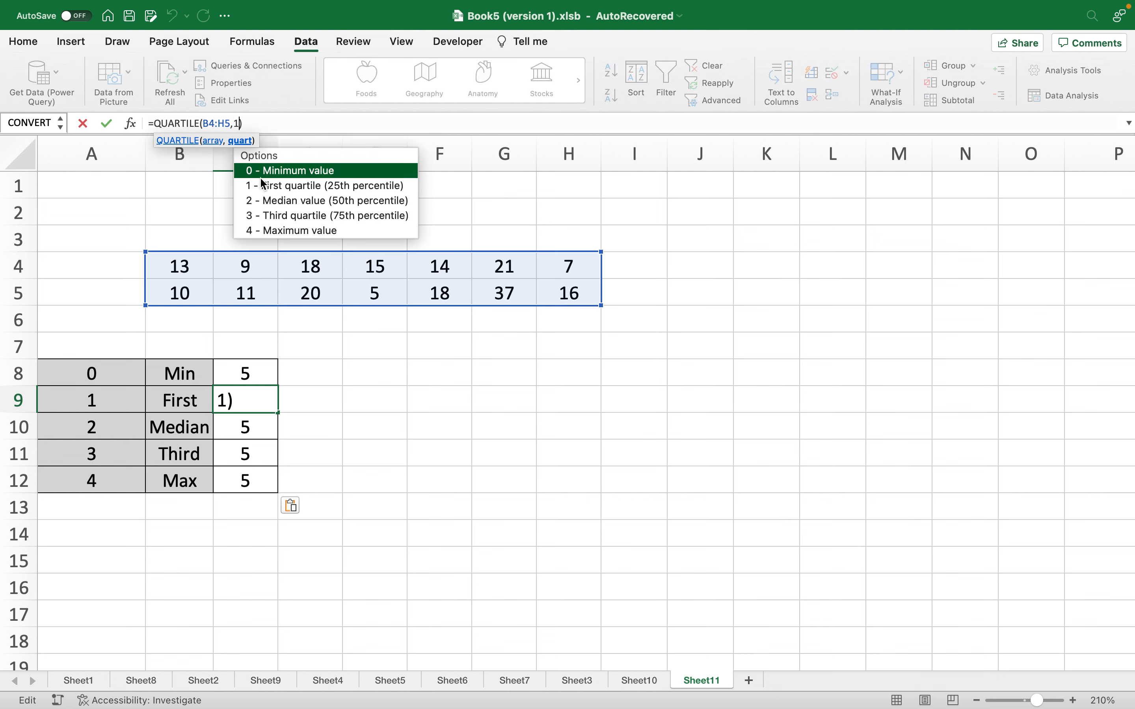
key("Return")
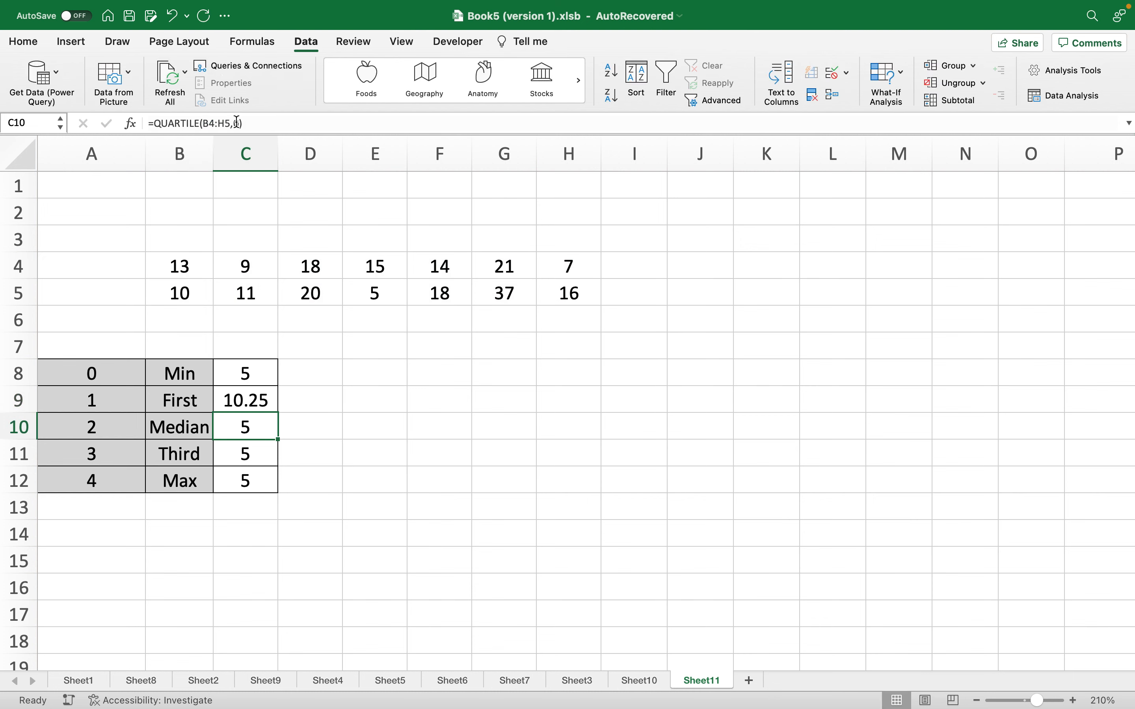
Step: Change the quart argument of the QUARTILE formula in C10 to 2 for the median
left_click(237, 123)
key("BackSpace")
type("2")
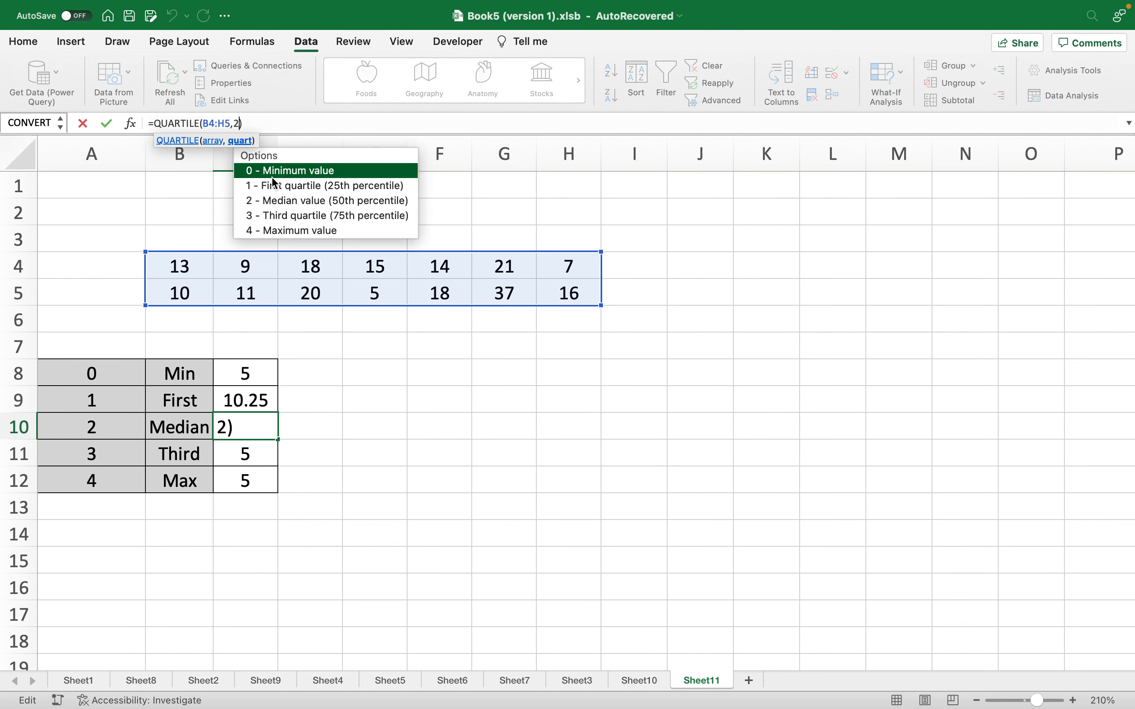
key("Return")
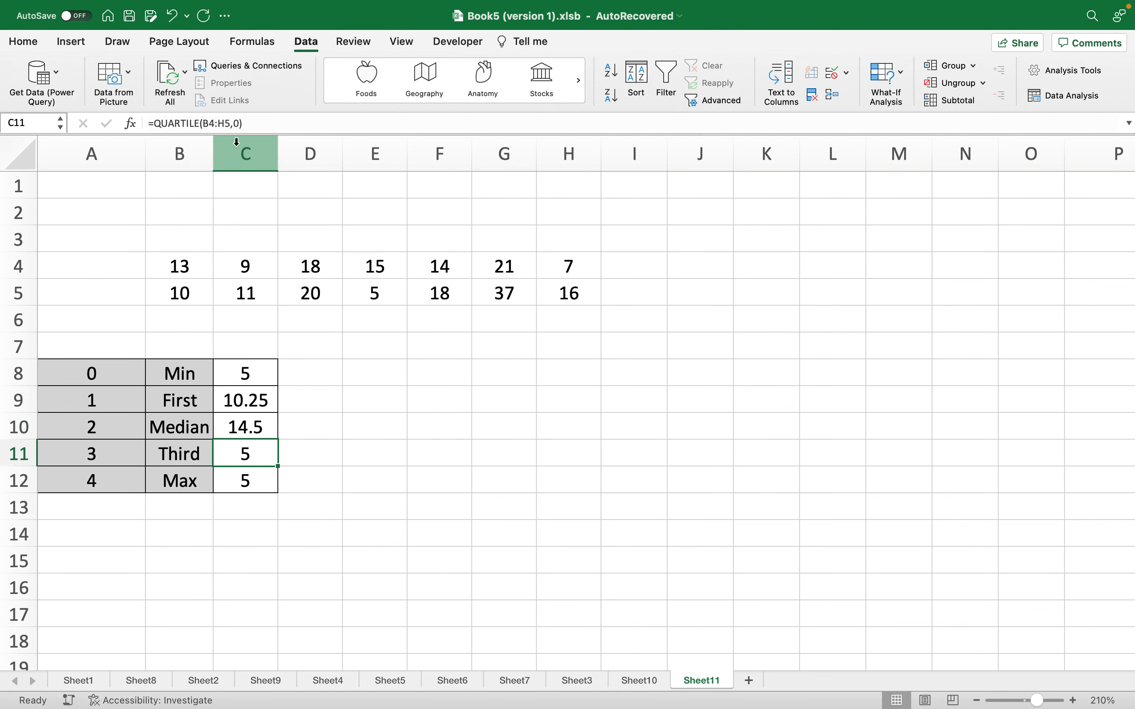
Step: Change the quart argument of the QUARTILE formula in C11 to 3 for the third quartile
left_click(240, 123)
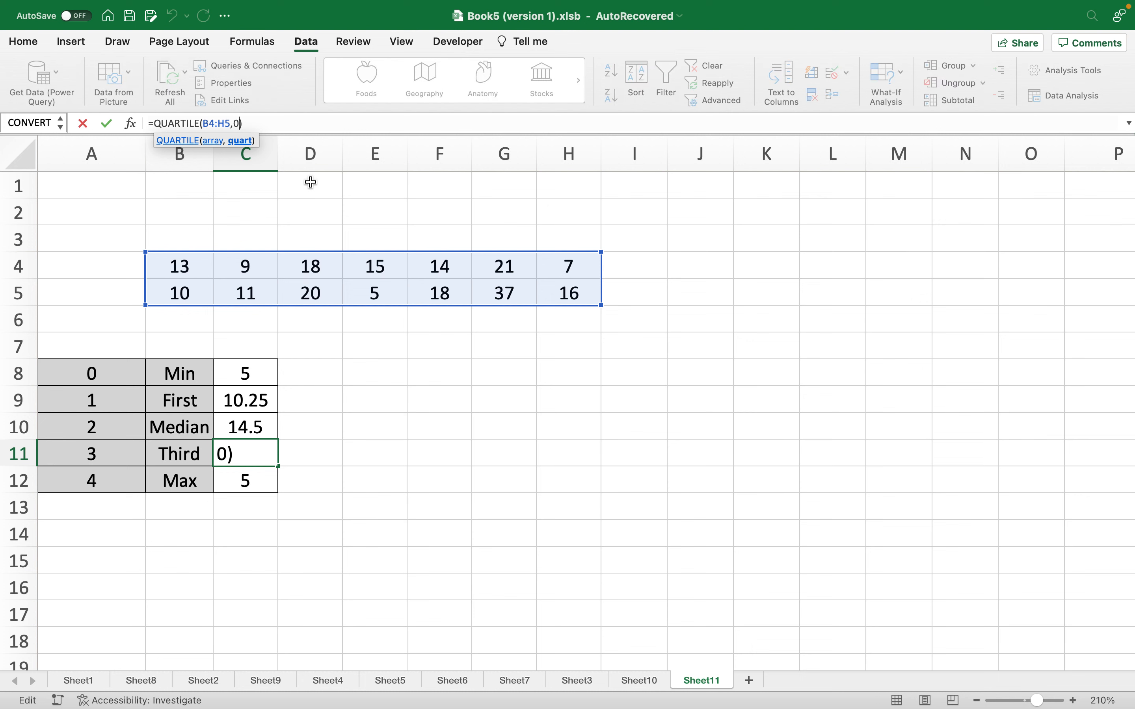
key("BackSpace")
type("3")
key("Return")
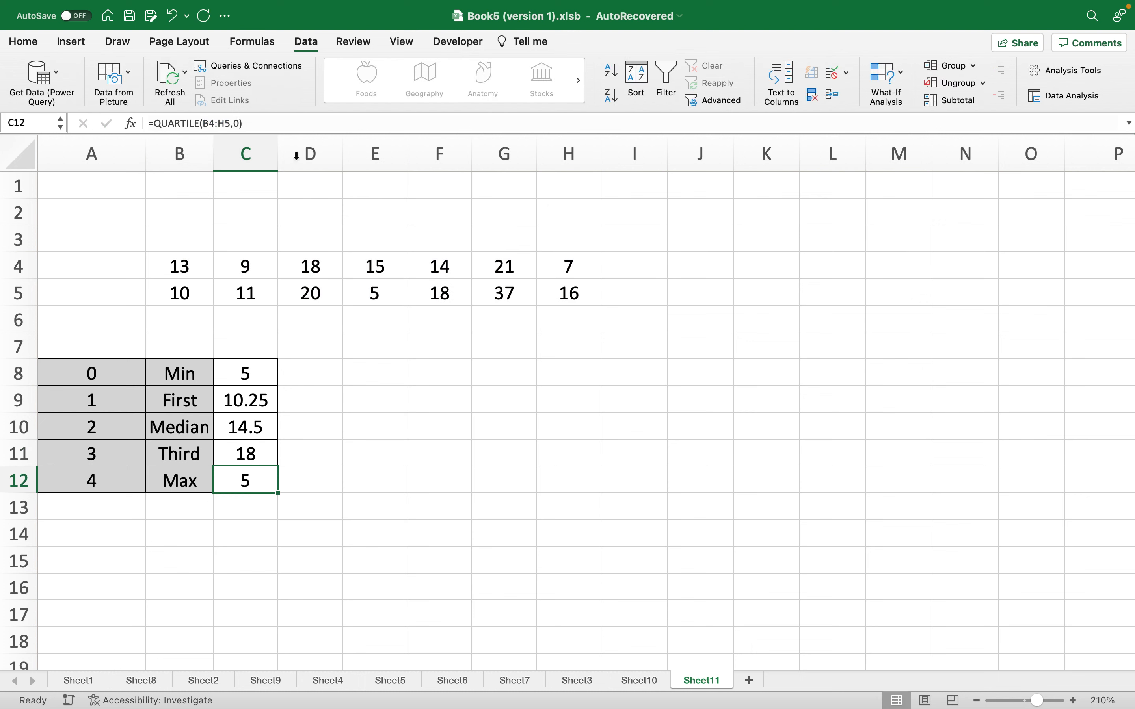
Step: Change the quart argument of the QUARTILE formula in C12 to 4 for the maximum value
left_click(239, 123)
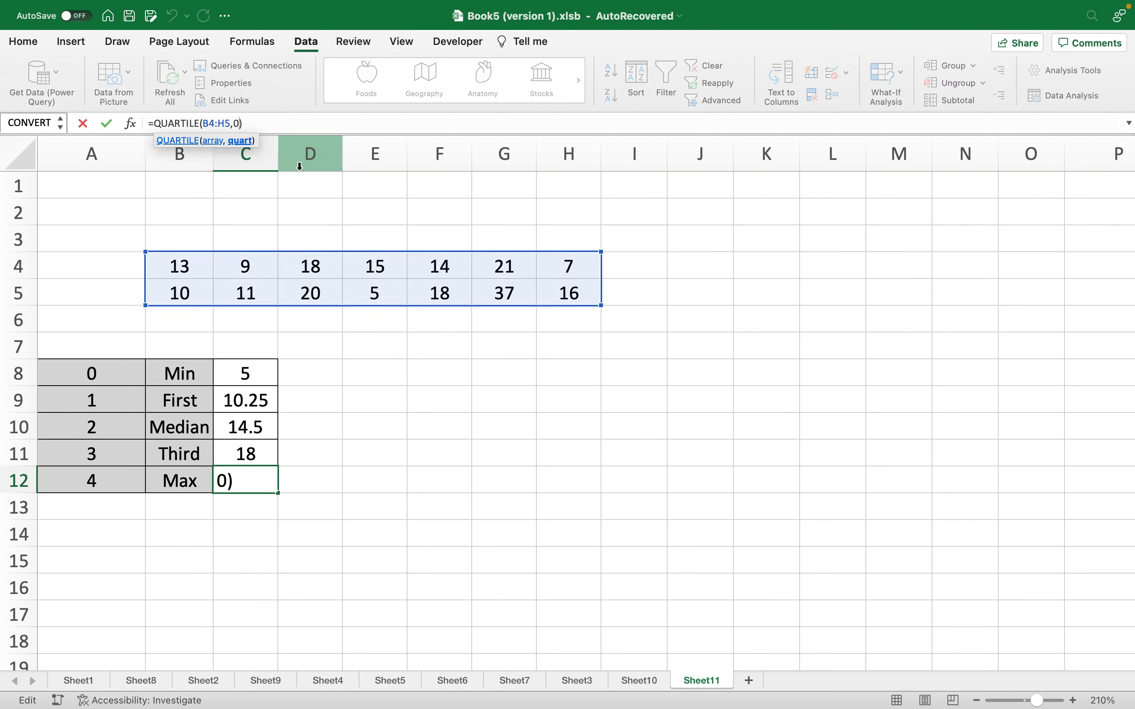
key("BackSpace")
type("4")
key("Return")
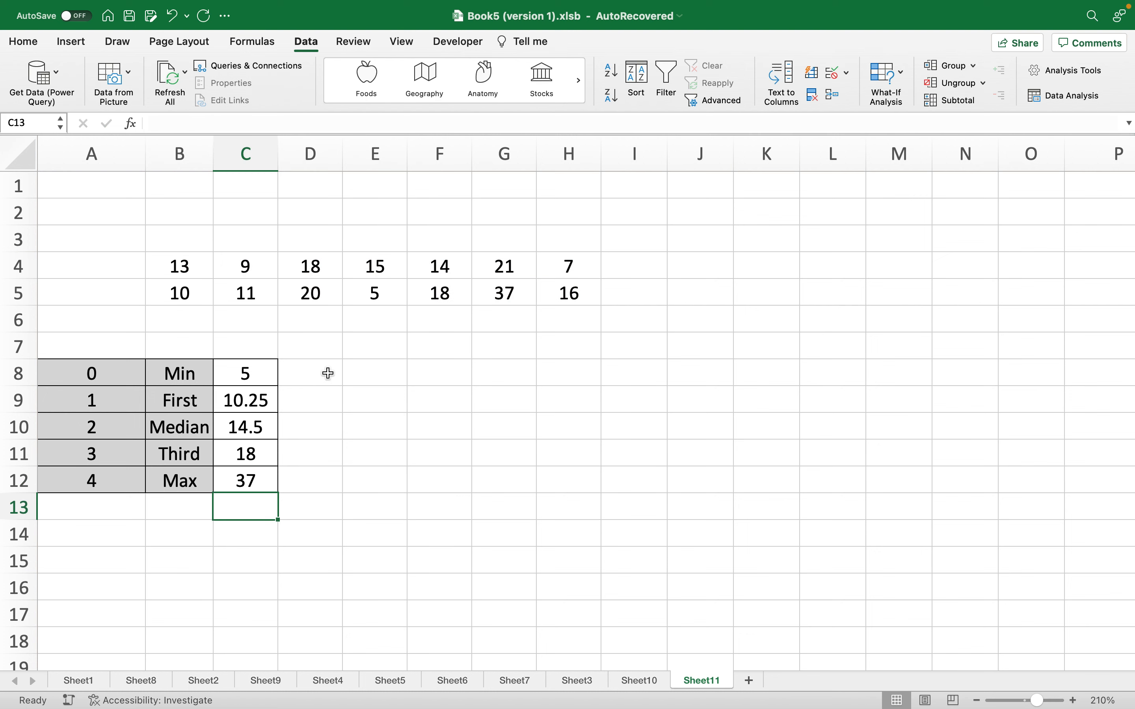
left_click(328, 373)
left_click(362, 375)
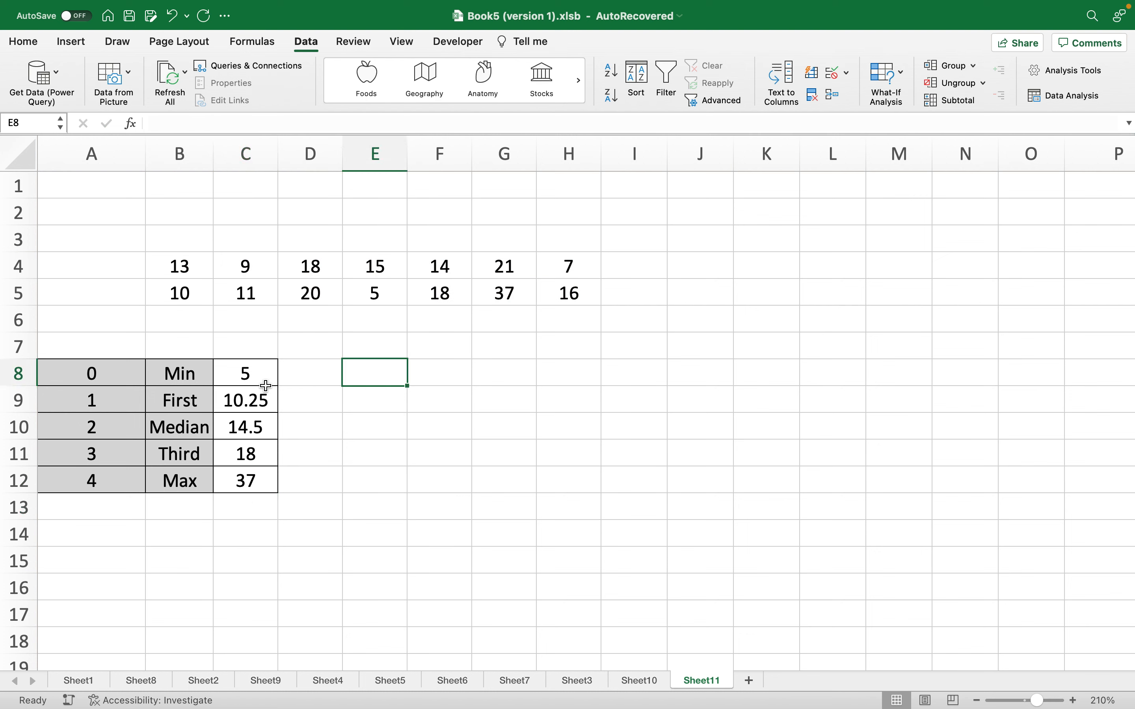
Step: Review the QUARTILE formulas and results in C8:C12 for the minimum, first quartile, median, third quartile and maximum
left_click(255, 373)
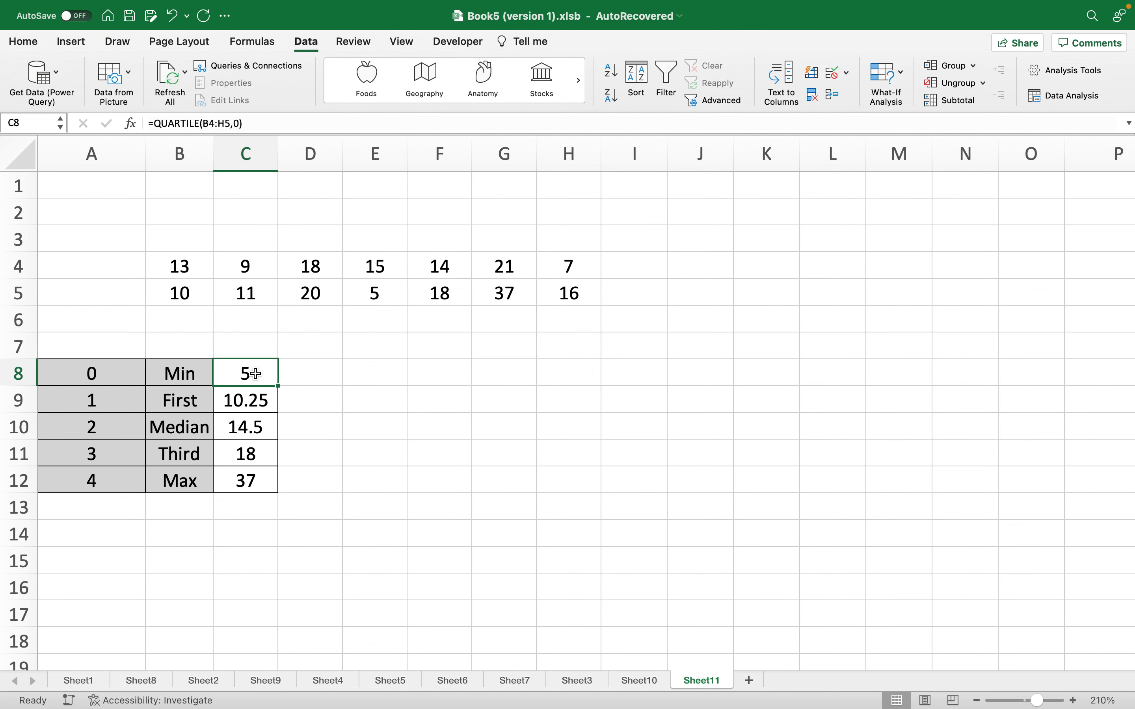
left_click(251, 479)
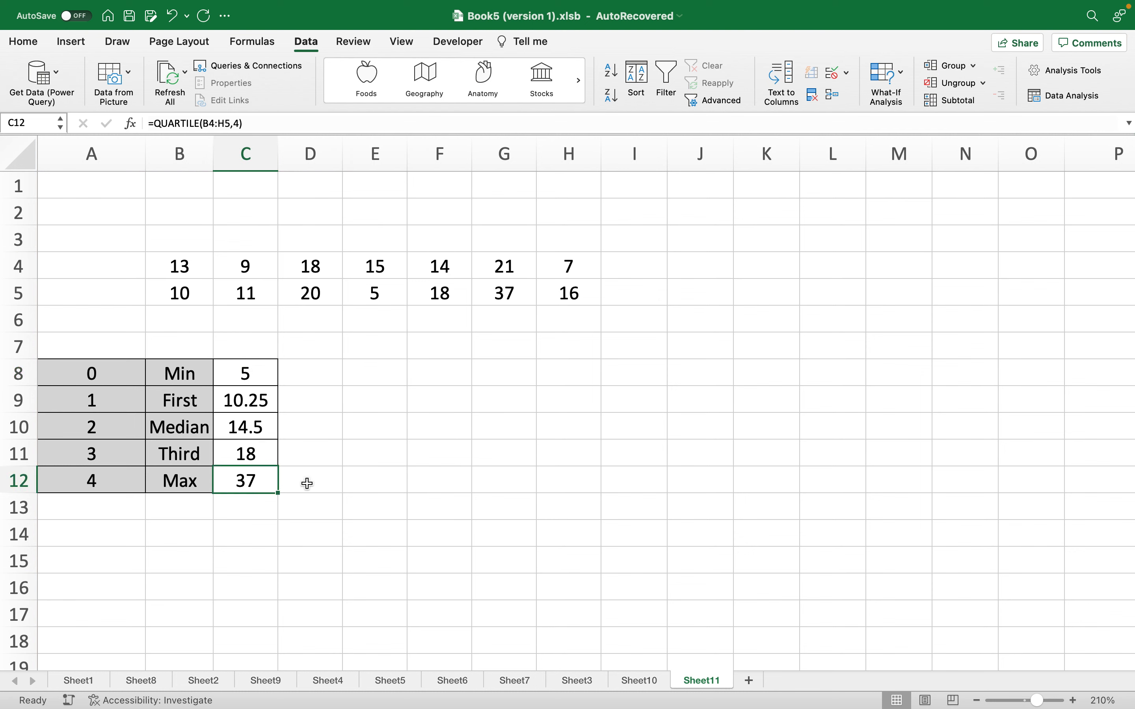
left_click(237, 402)
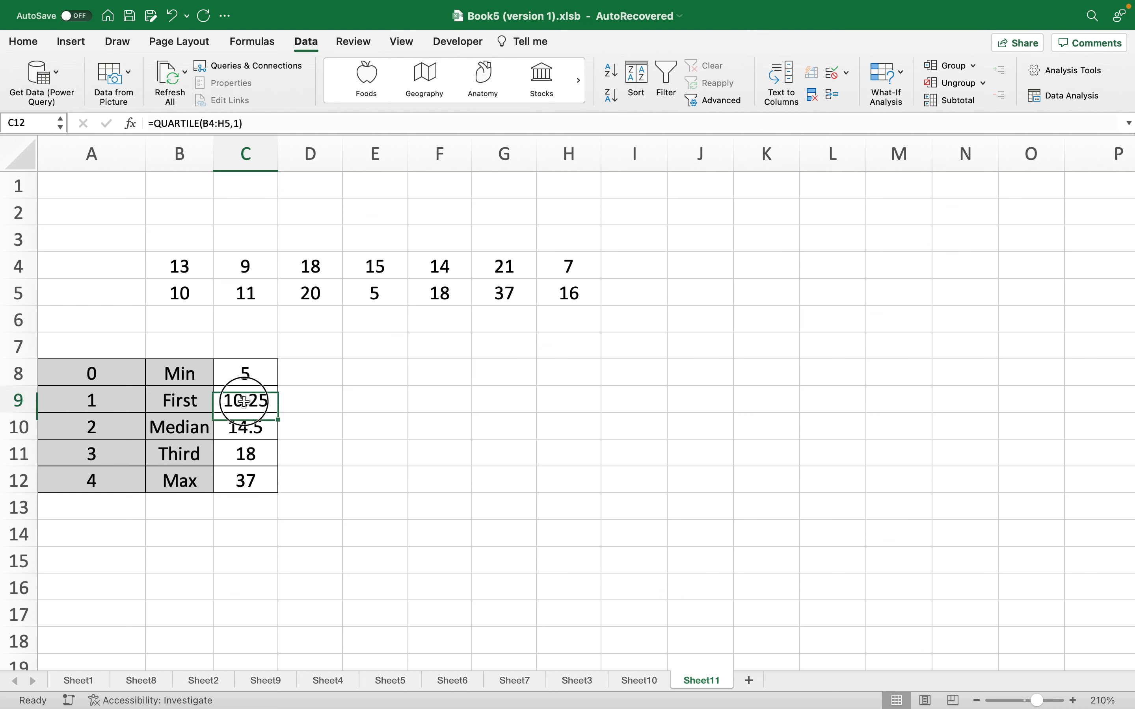
left_click_drag(192, 399, 232, 400)
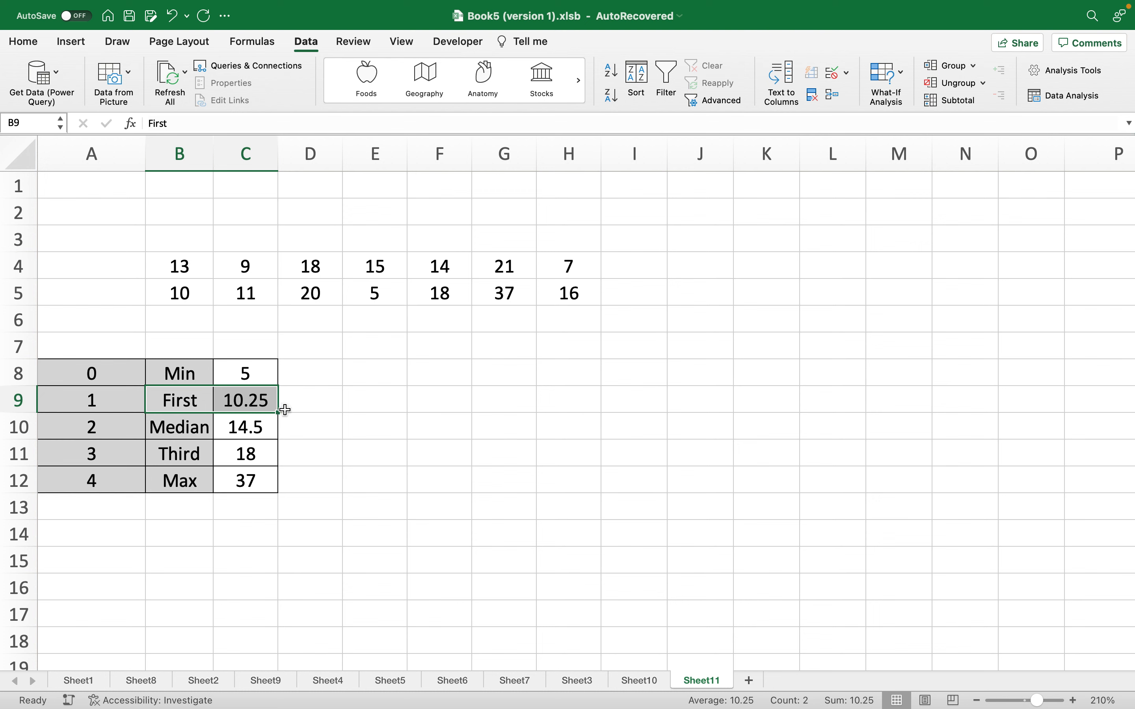
left_click(233, 425)
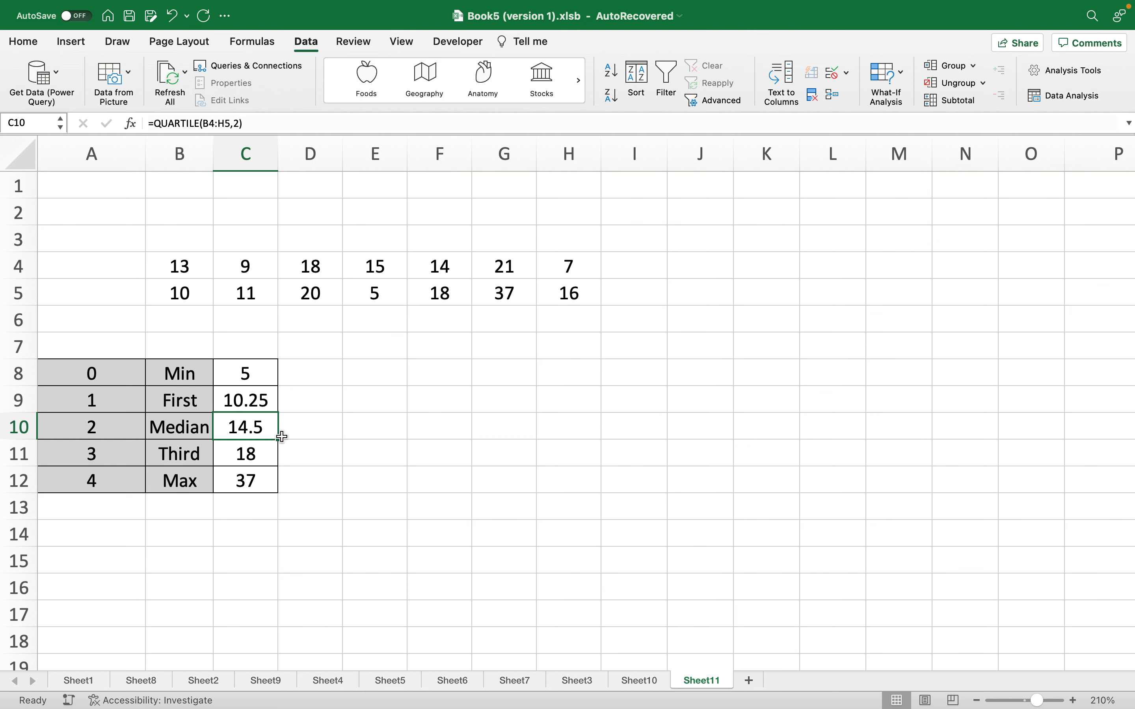
left_click(233, 455)
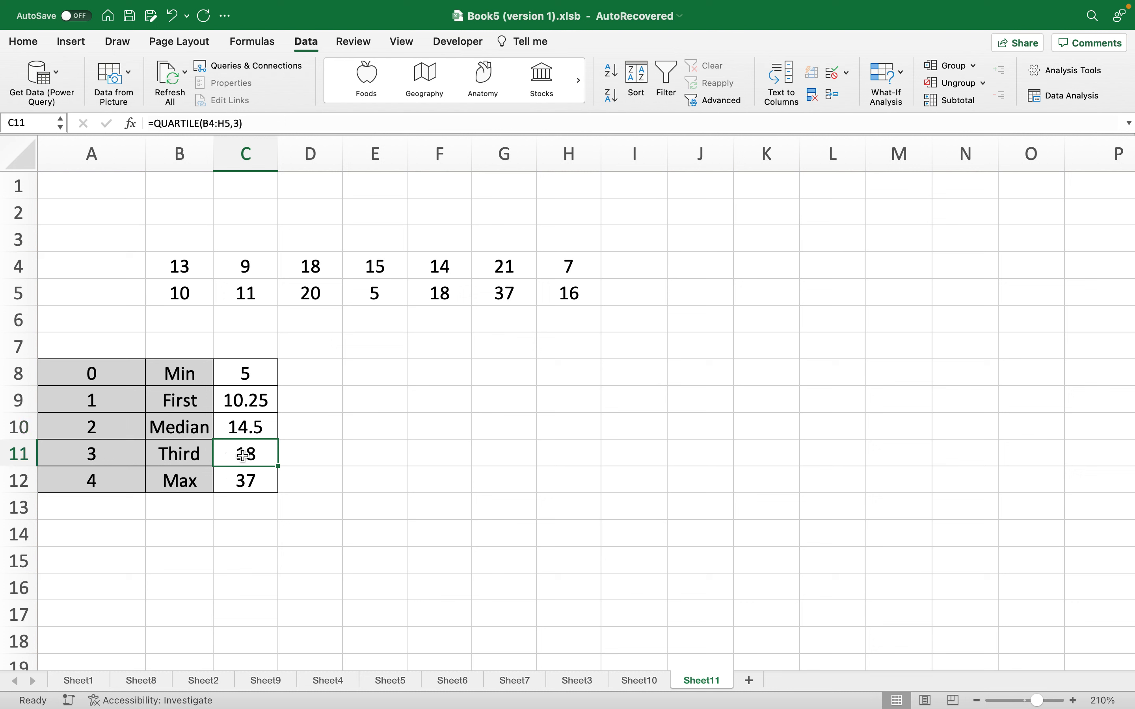
left_click(289, 456)
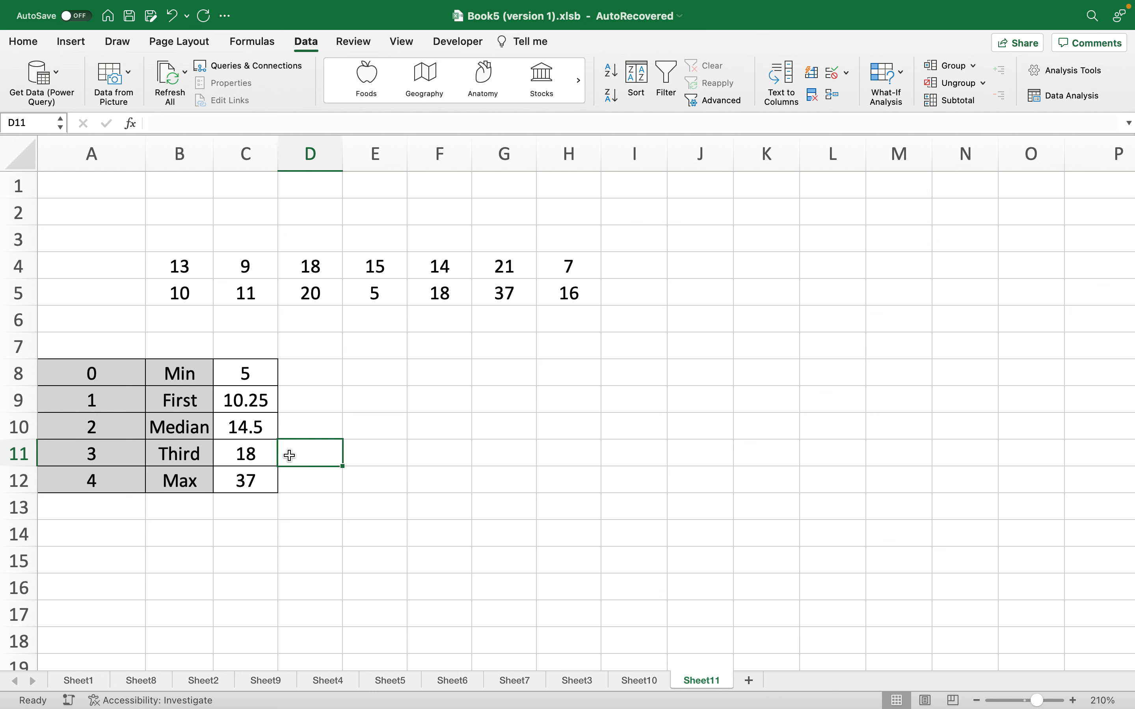
left_click(357, 458)
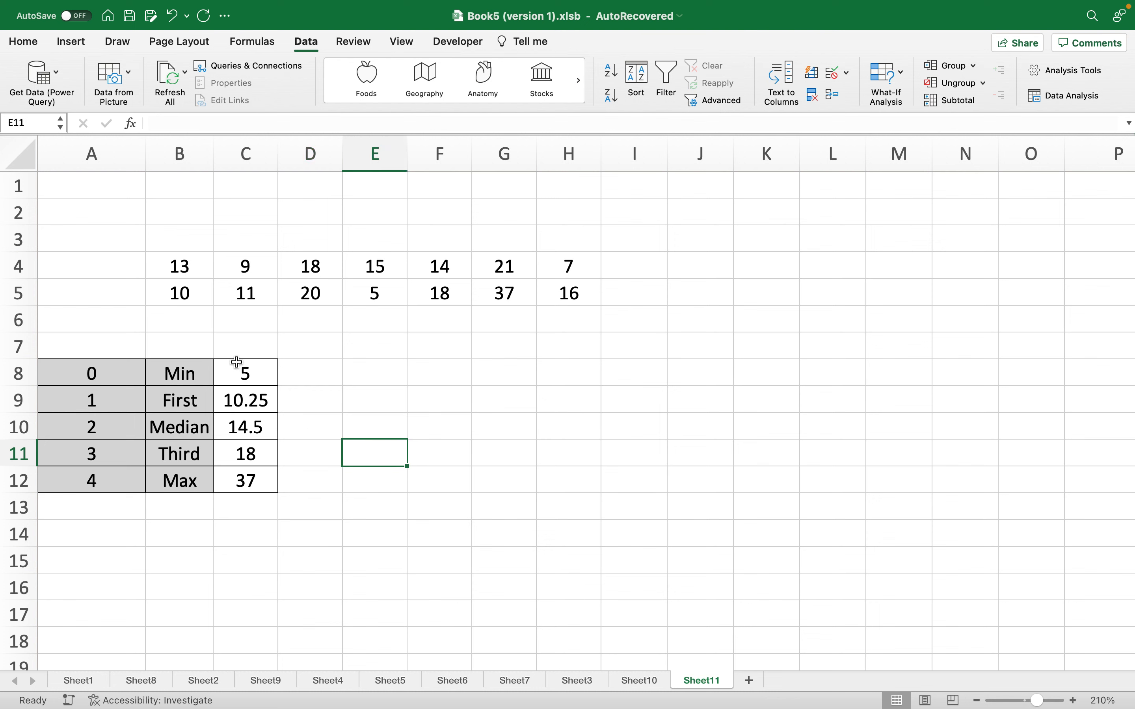
left_click(241, 382)
left_click_drag(240, 391, 235, 474)
left_click(319, 462)
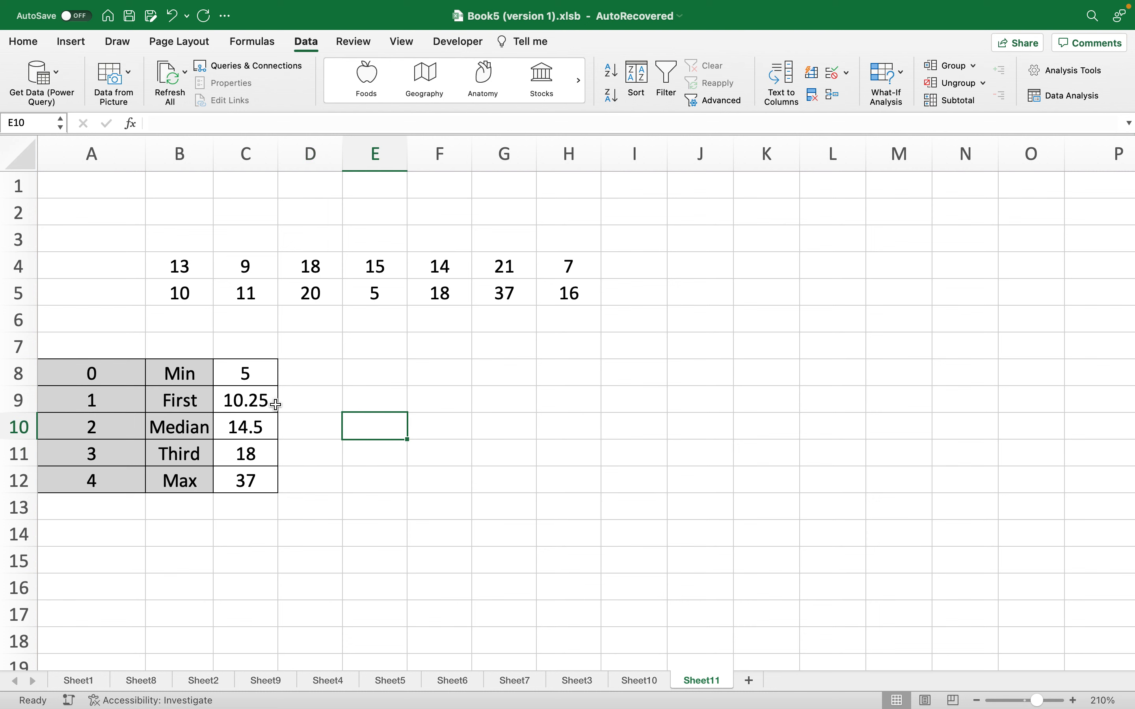
left_click(290, 427)
left_click(388, 431)
left_click(373, 372)
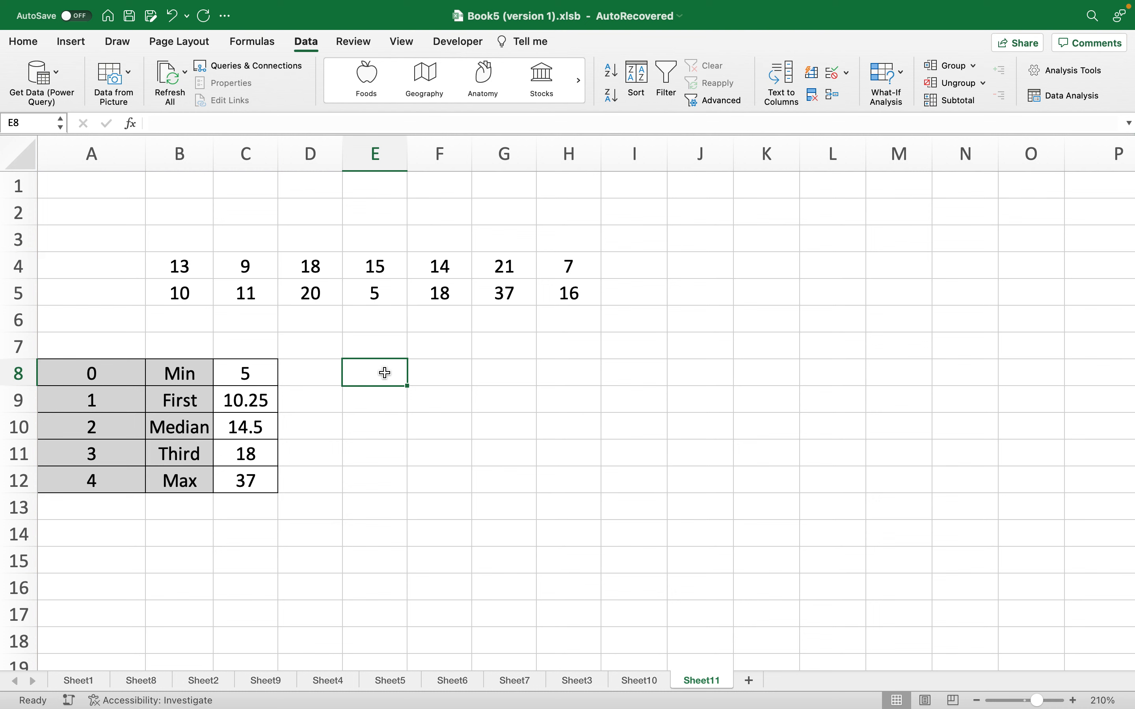
left_click(369, 398)
mouse_move(235, 377)
left_mouse_down()
mouse_move(243, 481)
mouse_move(236, 374)
left_mouse_up()
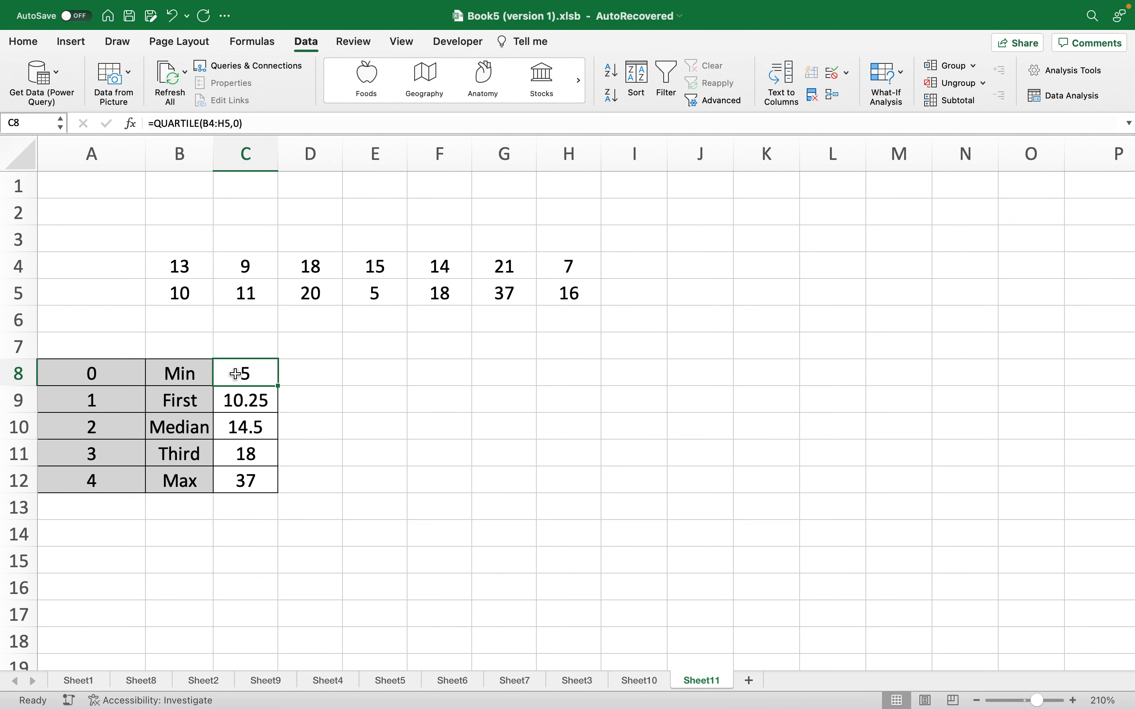
left_click(409, 378)
left_click(370, 377)
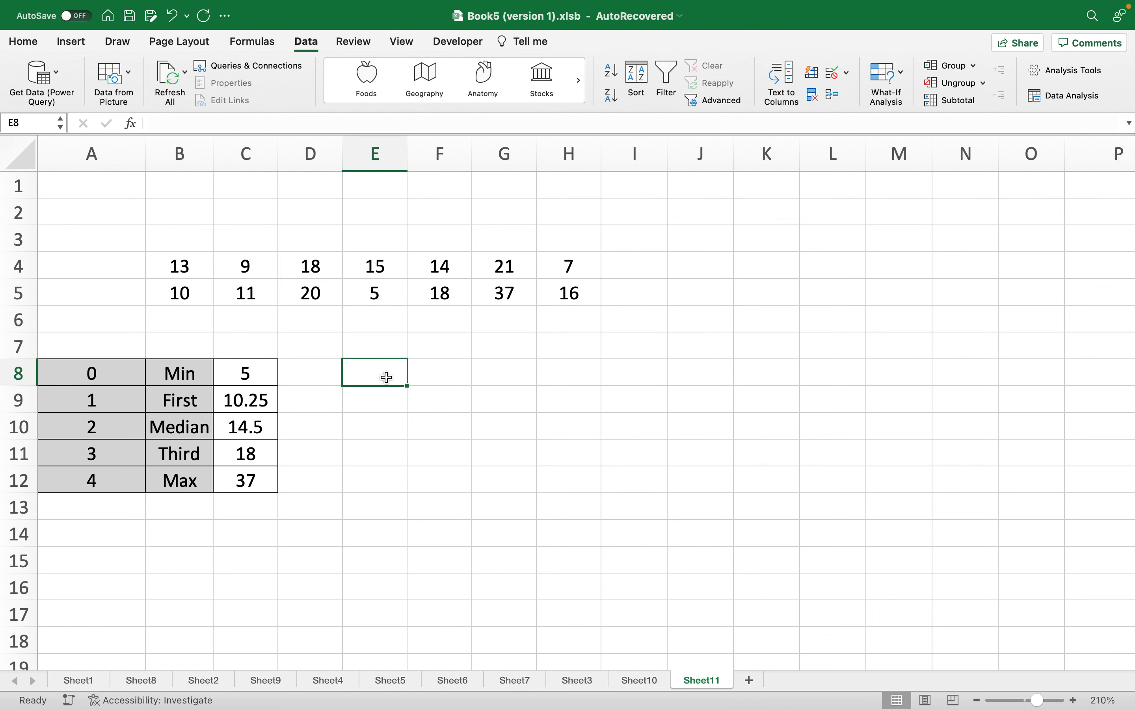
left_click(500, 371)
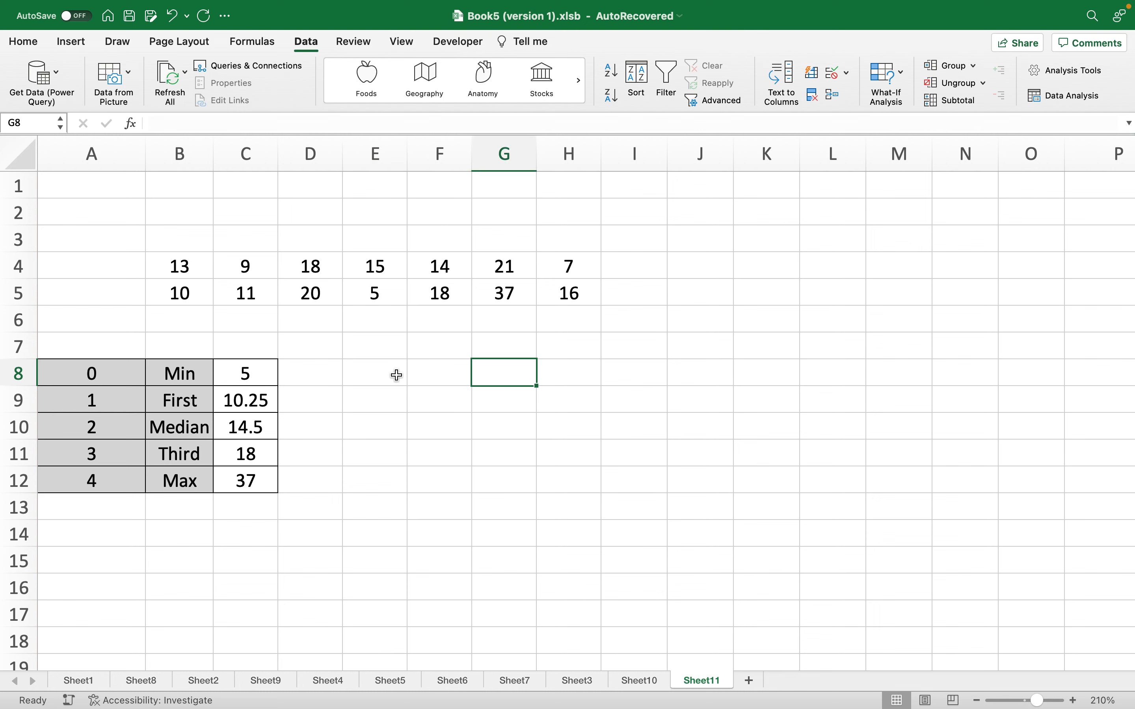
Step: Add borders around all cells in the range E8:G8
left_click_drag(373, 374, 496, 375)
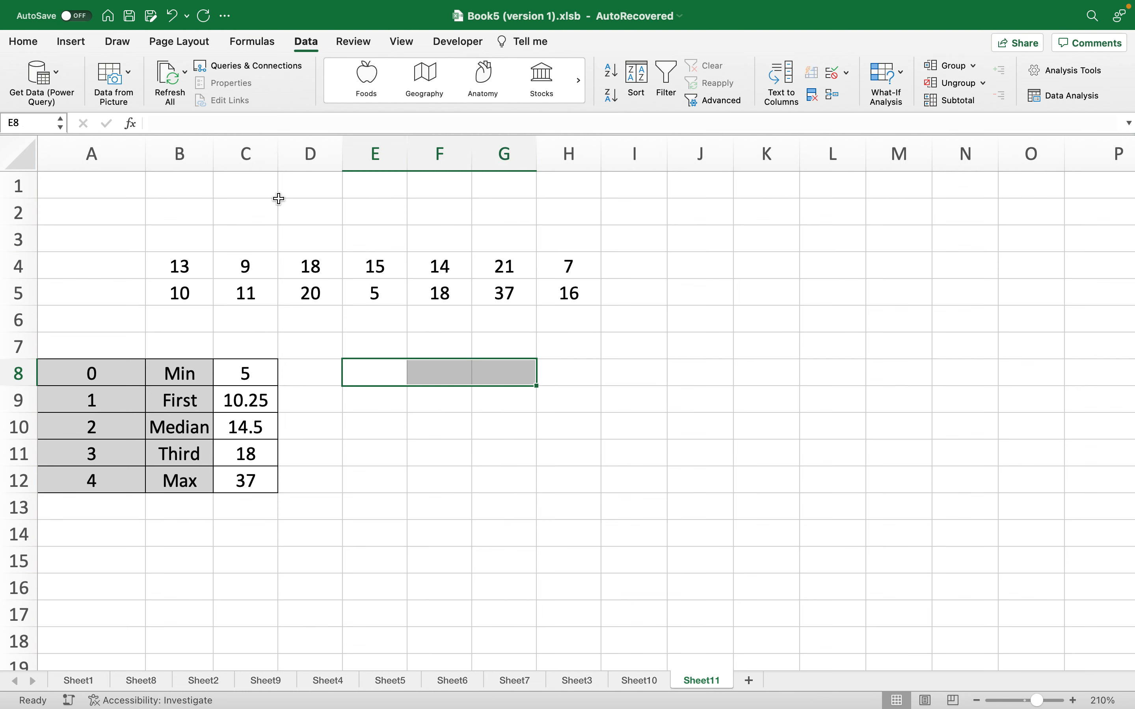
left_click(71, 44)
left_click(23, 41)
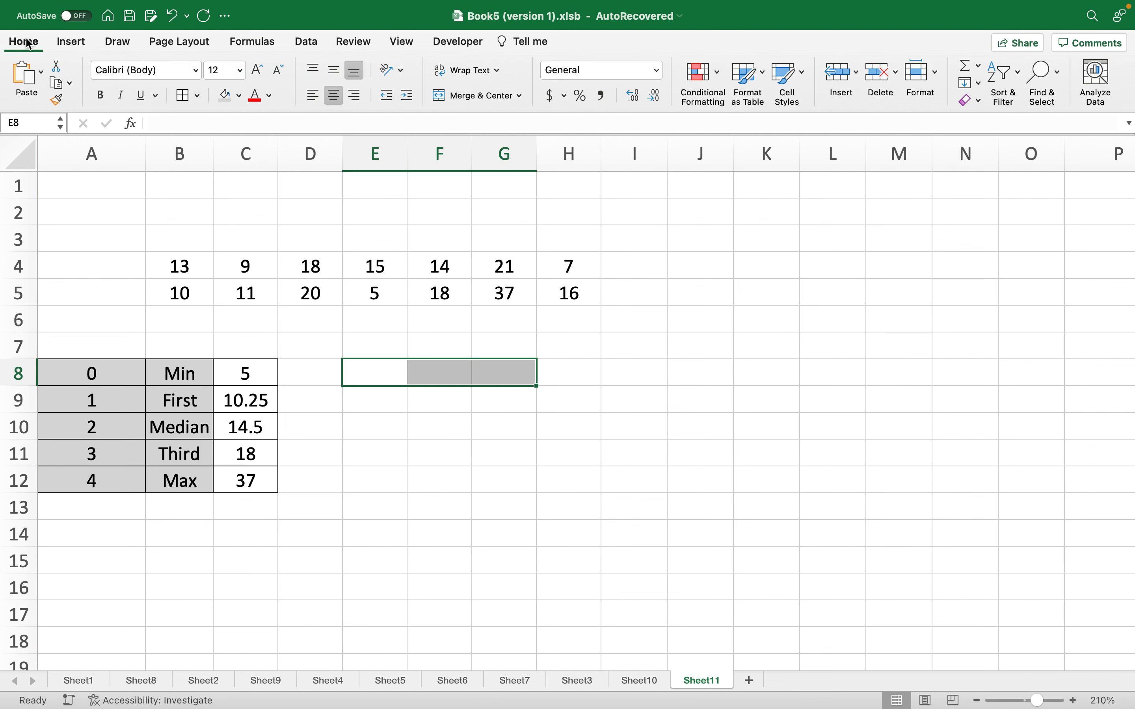
left_click(183, 96)
left_click(523, 453)
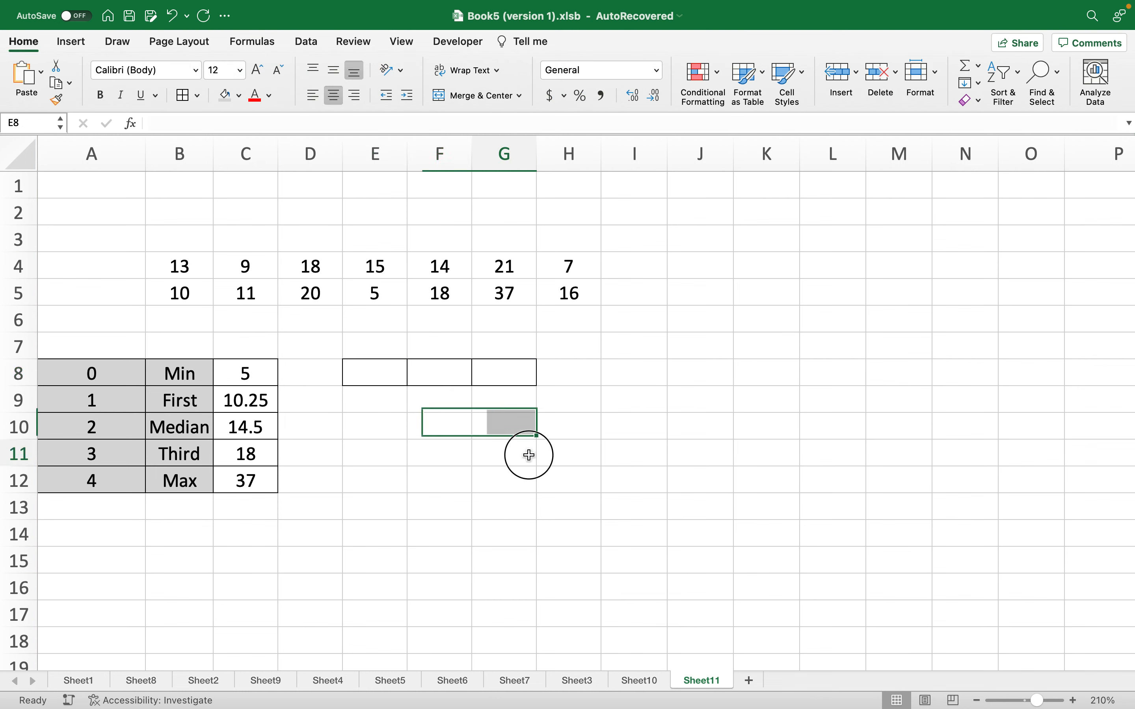
Step: Add a data validation list to cell E8 with the source Min,First,Second,Third,Max
left_click(386, 373)
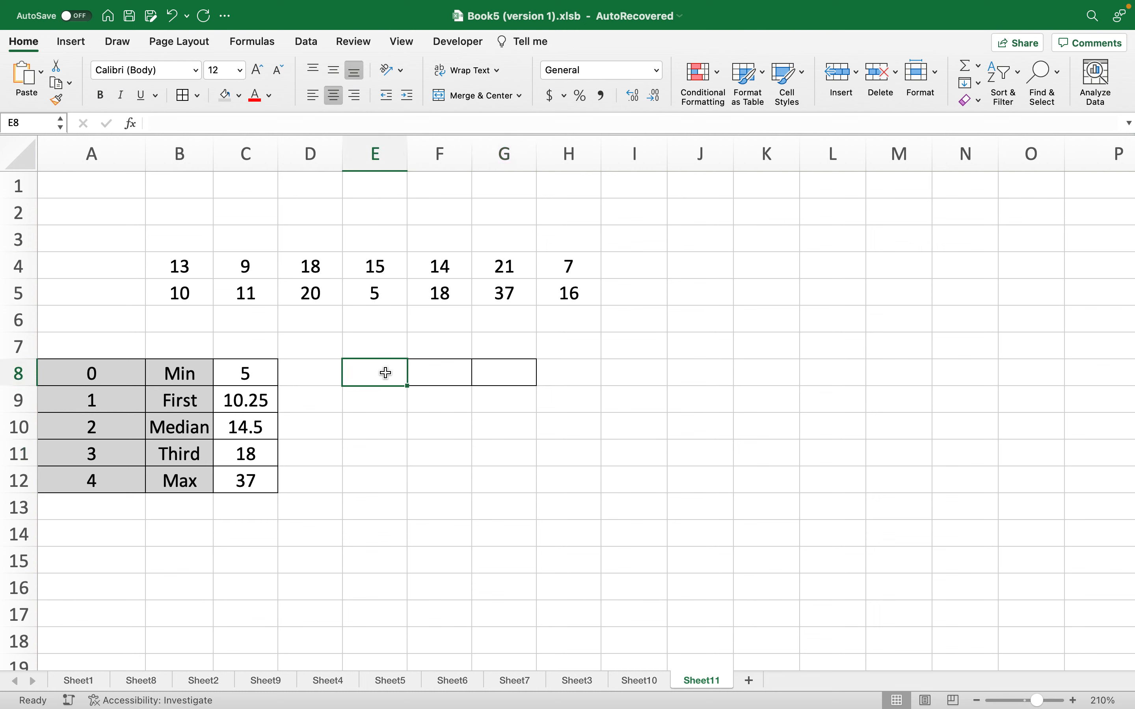
left_click_drag(183, 373, 192, 482)
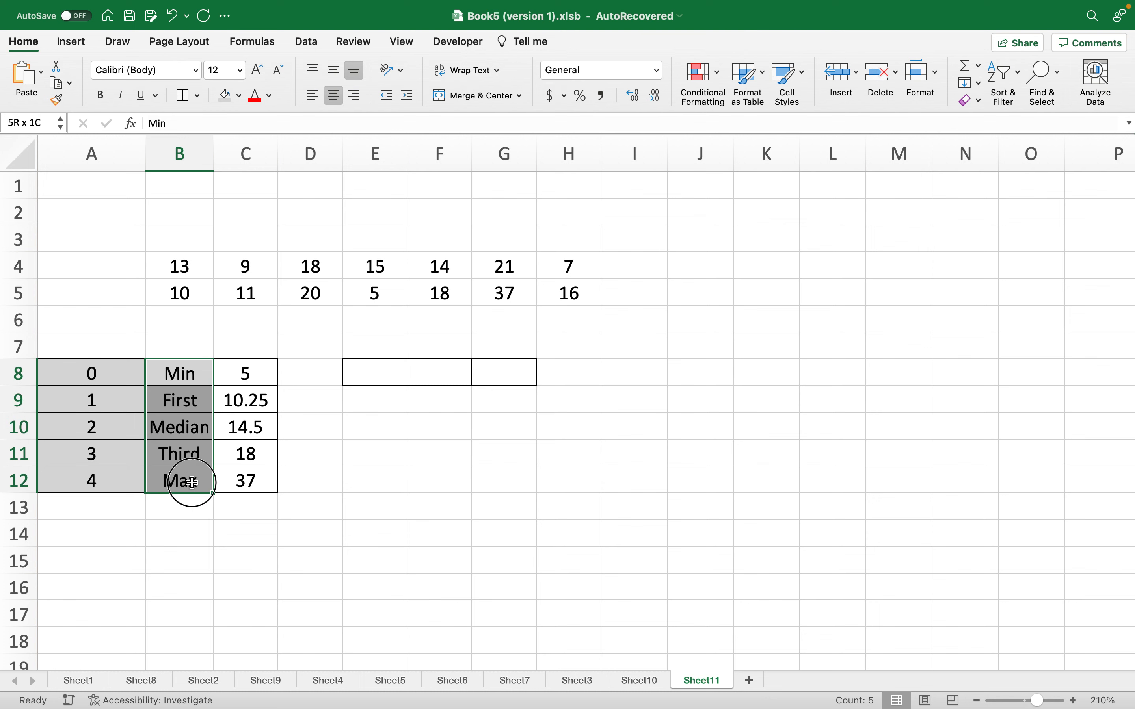
left_click(375, 375)
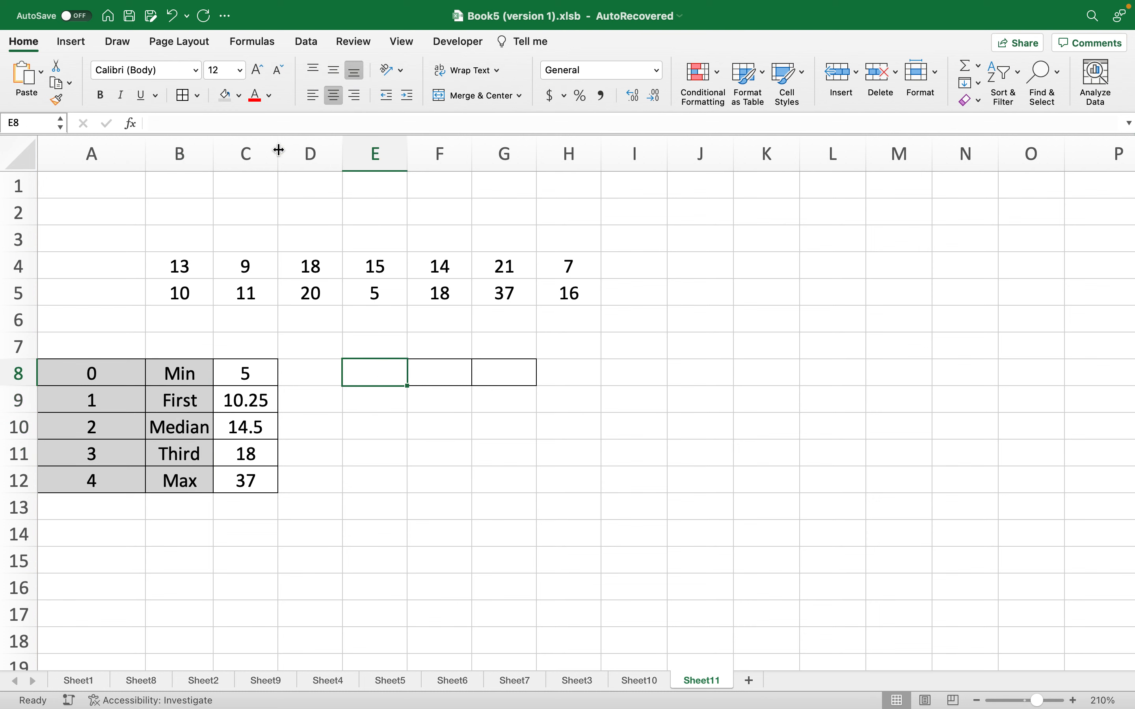
left_click(311, 45)
left_click(845, 75)
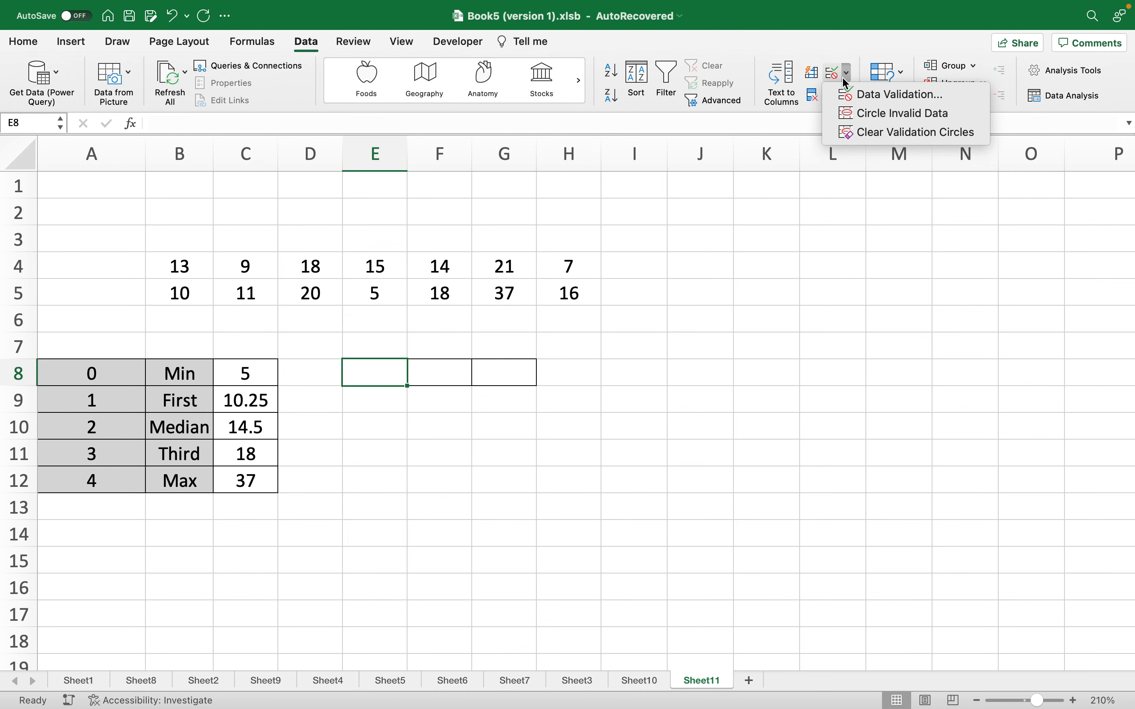
left_click(854, 94)
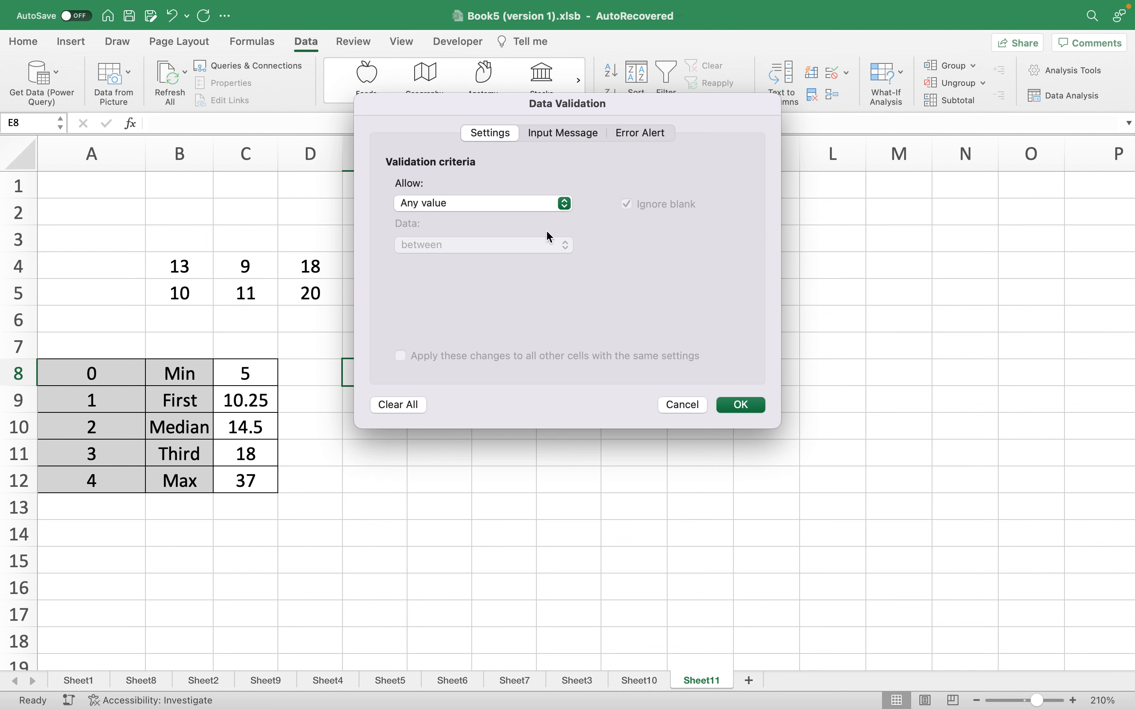
left_click(531, 206)
left_click(441, 256)
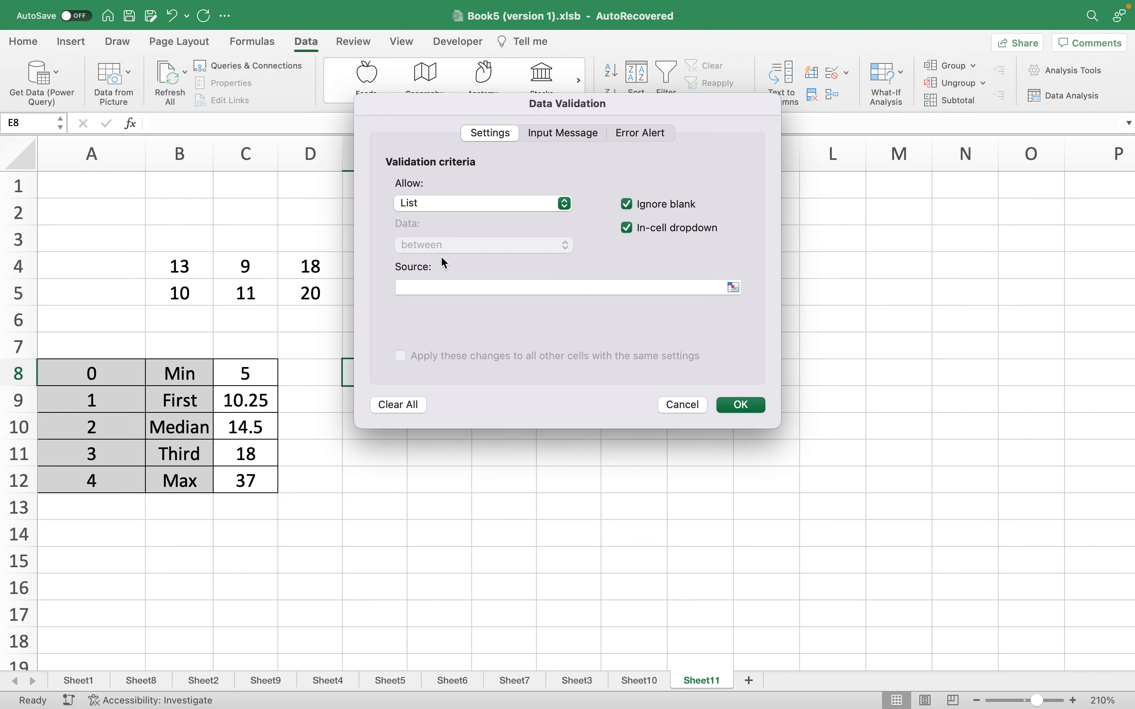
left_click(441, 286)
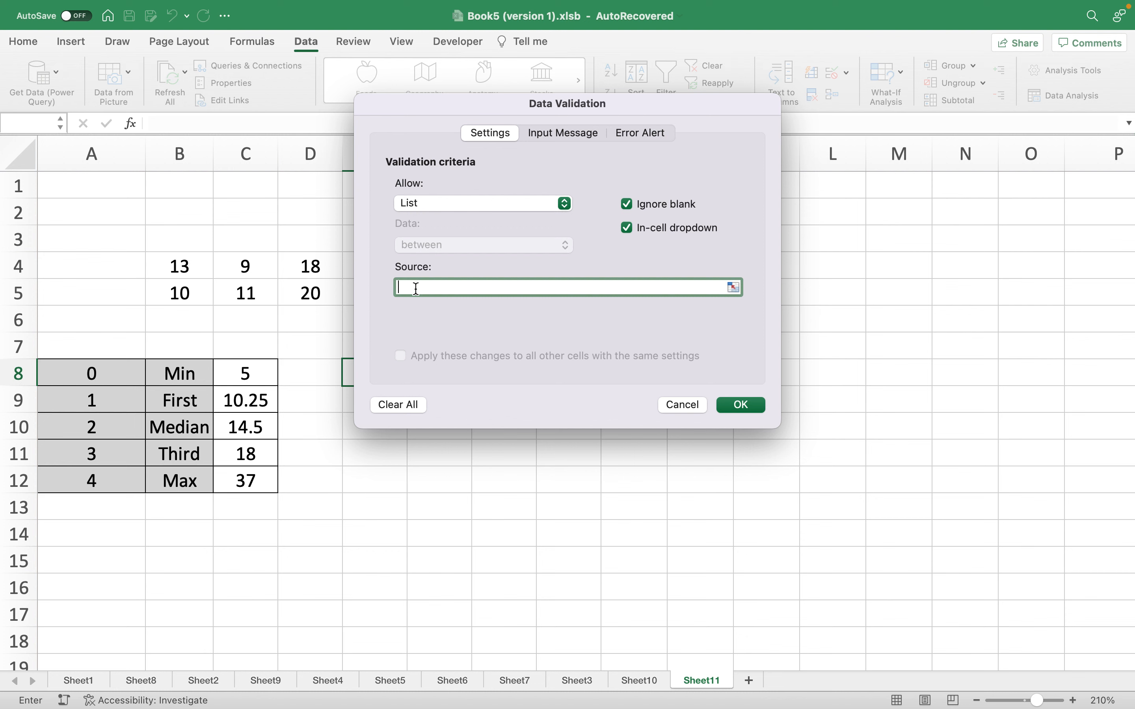
type("Min,First,Second,Third,Max")
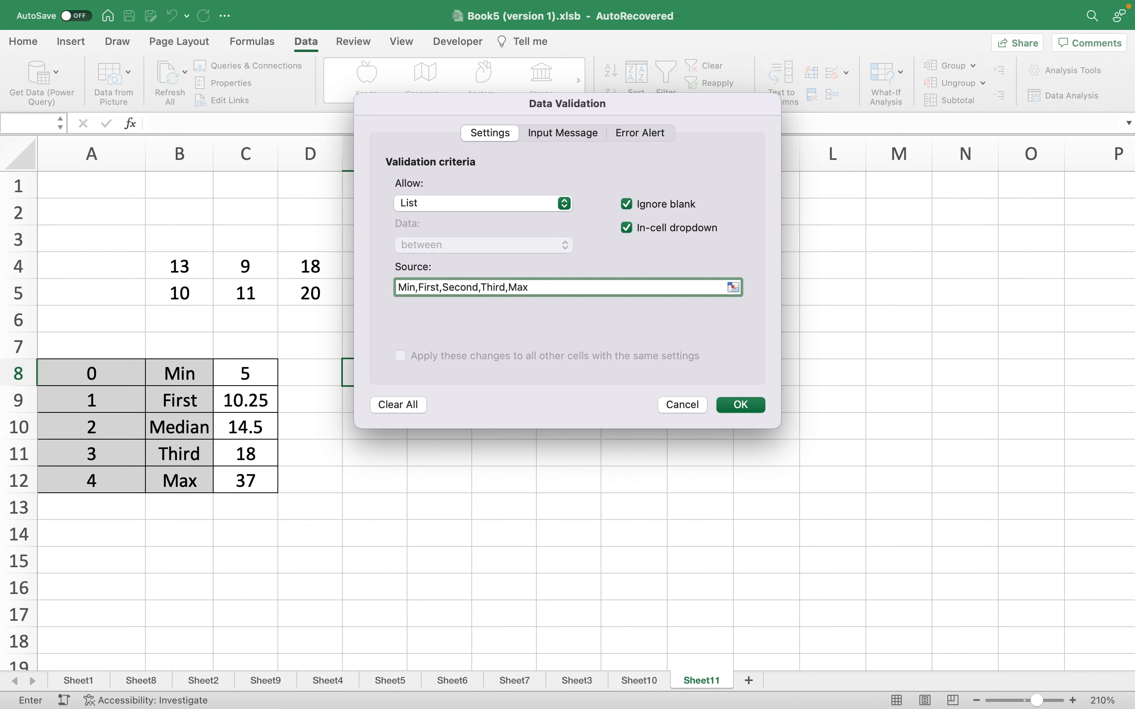
left_click(740, 404)
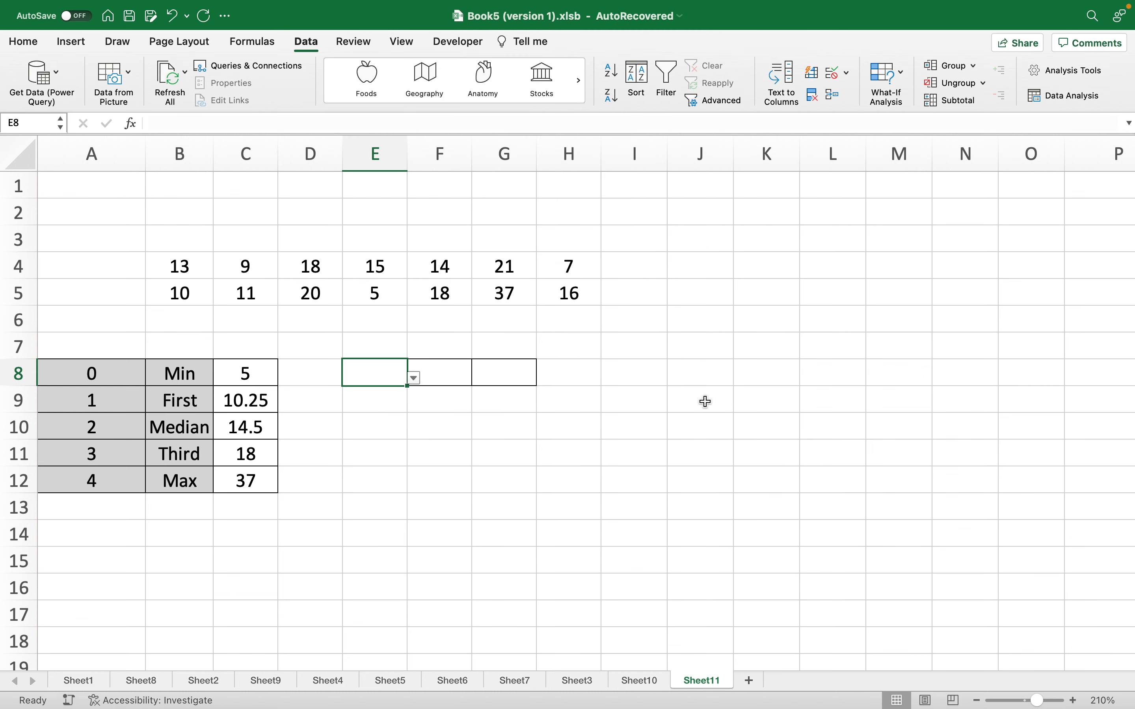
Step: Choose Min from the dropdown list in cell E8
left_click(414, 377)
left_click(375, 398)
left_click(422, 412)
left_click(425, 369)
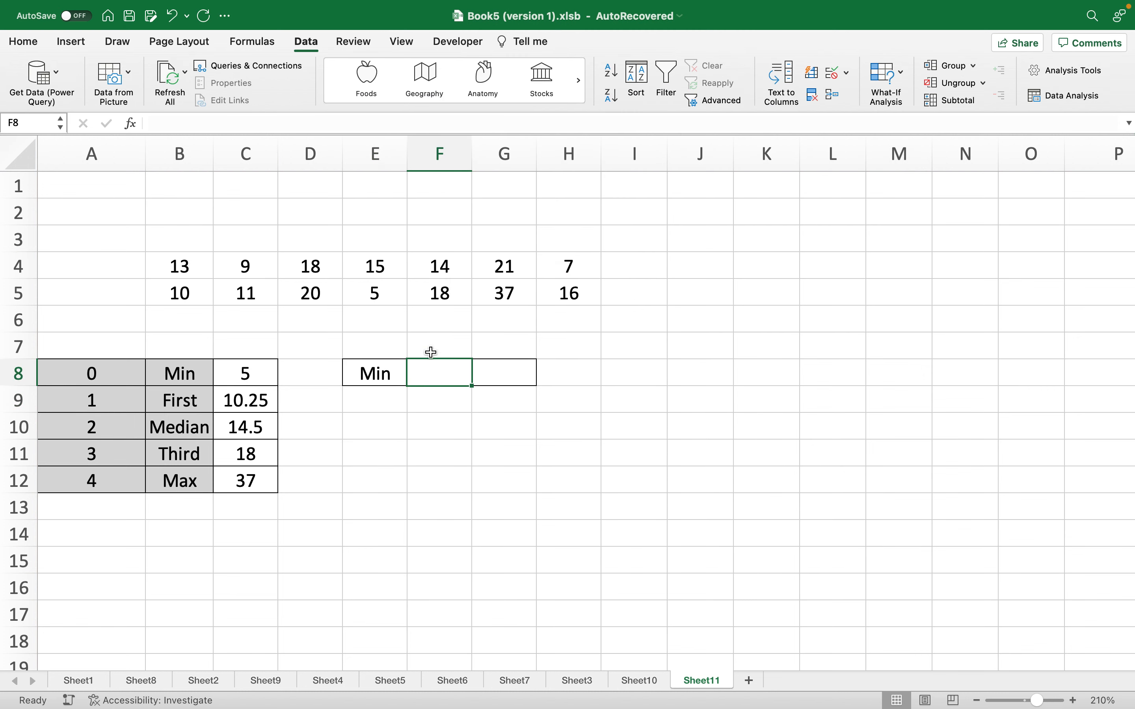
Step: Narrow column F to a width of 4.17 (30 pixels)
left_click_drag(471, 153, 463, 280)
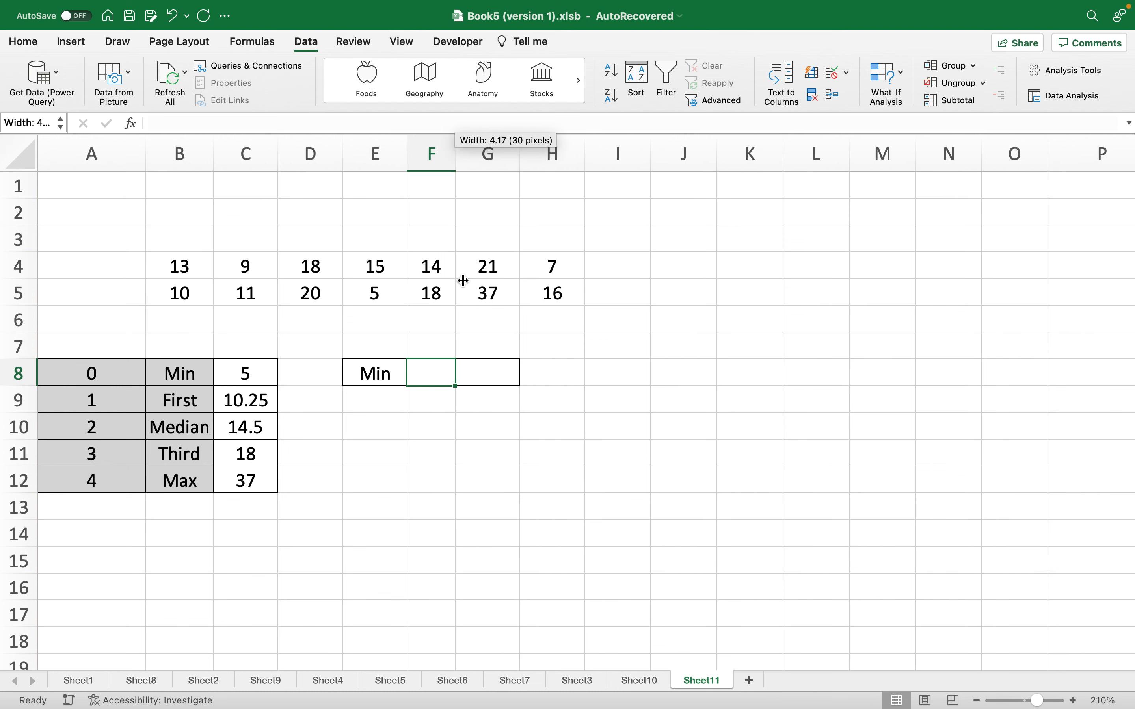
left_click(470, 425)
left_click(430, 372)
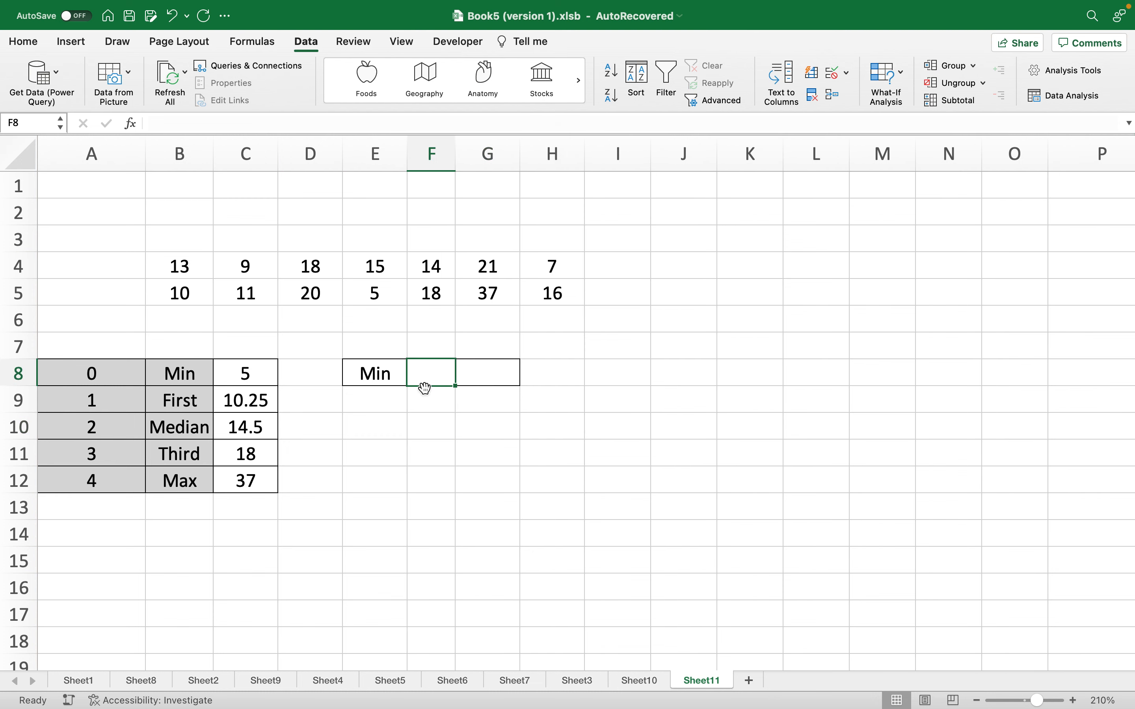
left_click(471, 375)
left_click(430, 373)
left_click_drag(109, 370, 107, 481)
left_click(380, 375)
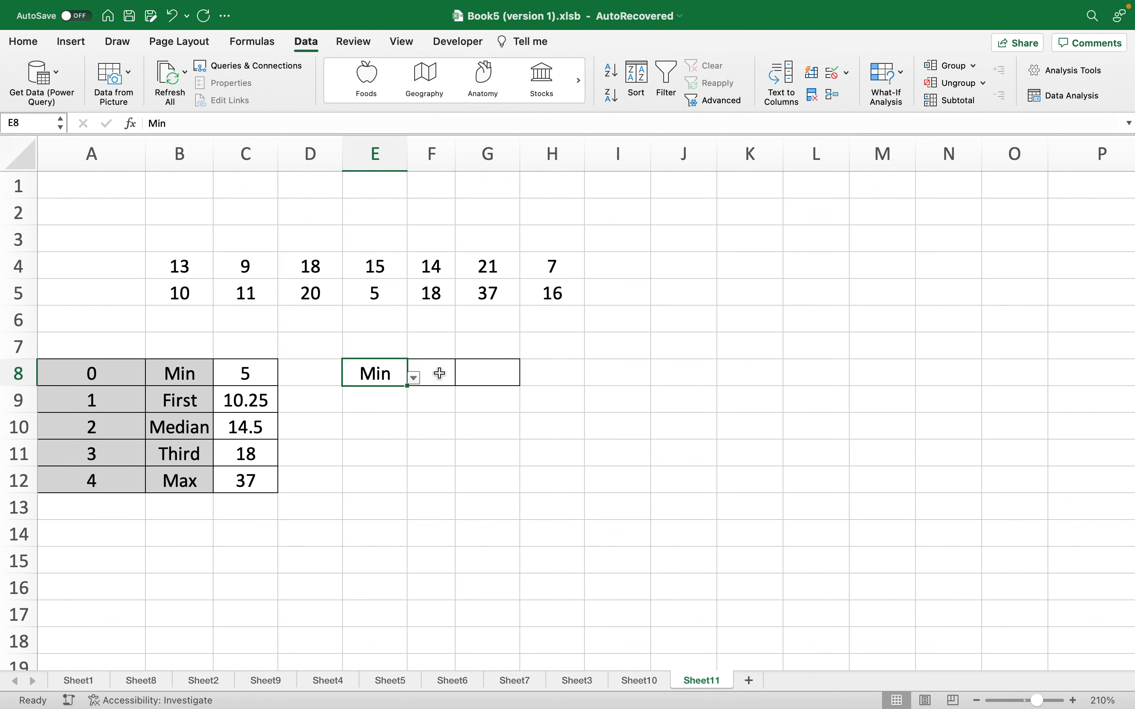
Step: Start an IFS formula in cell F8 whose first condition returns 0 when E8="Min"
left_click(442, 374)
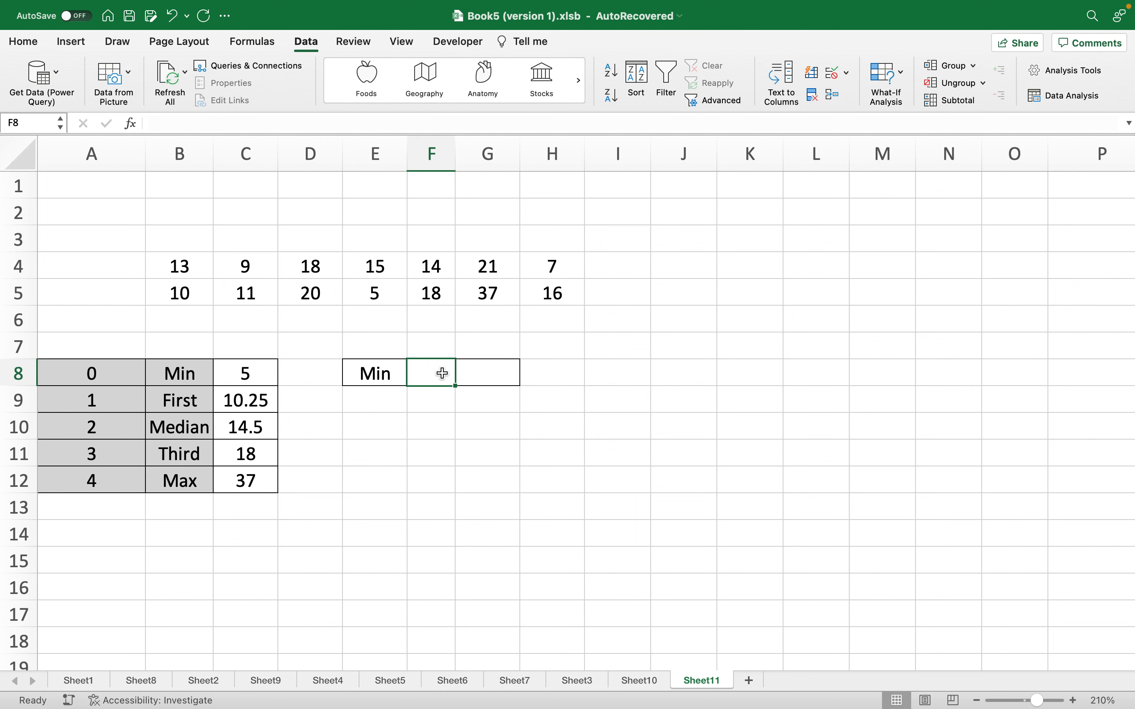
type("=if")
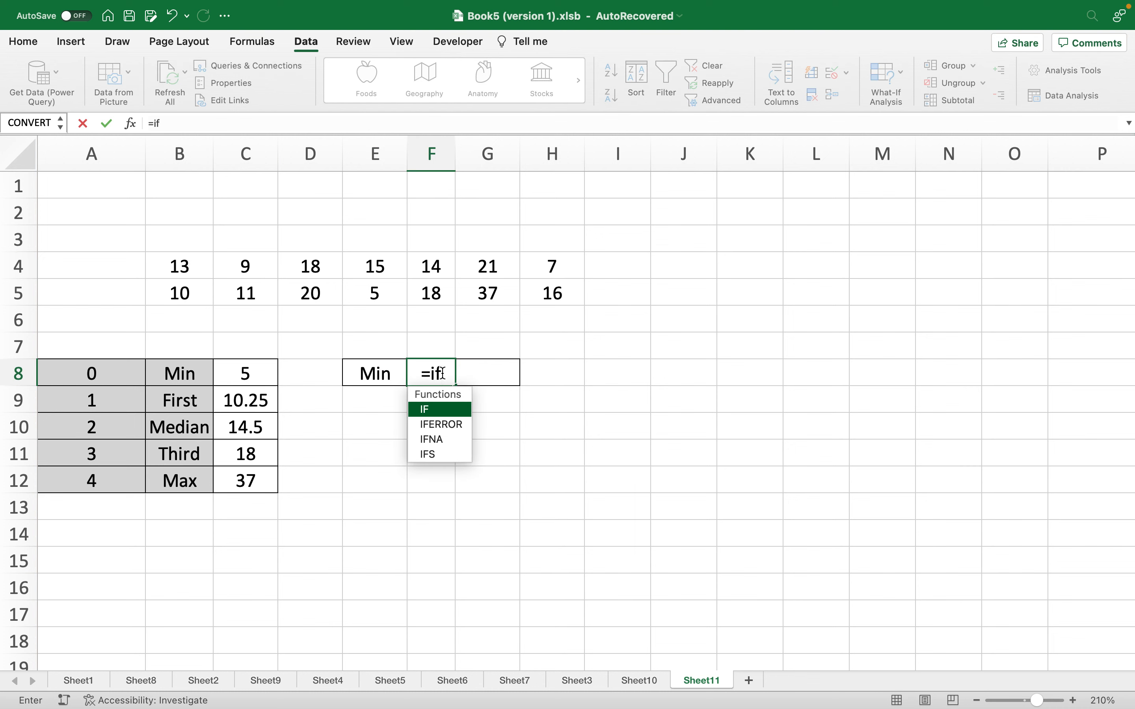
type("s(")
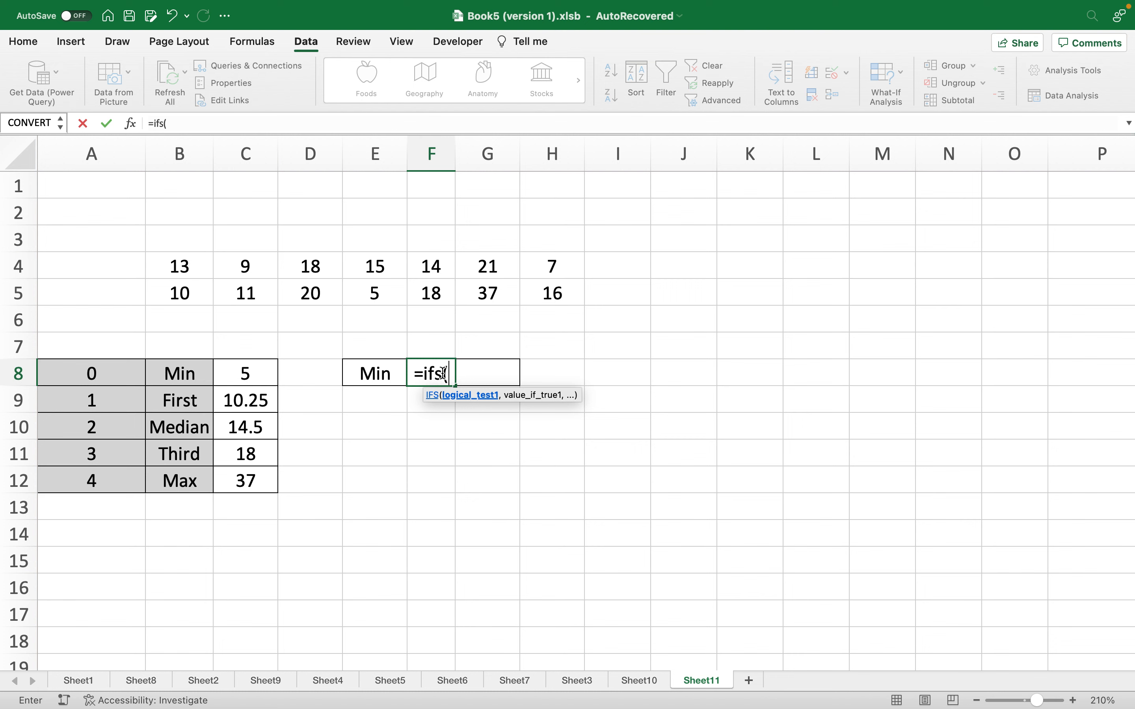
left_click(379, 375)
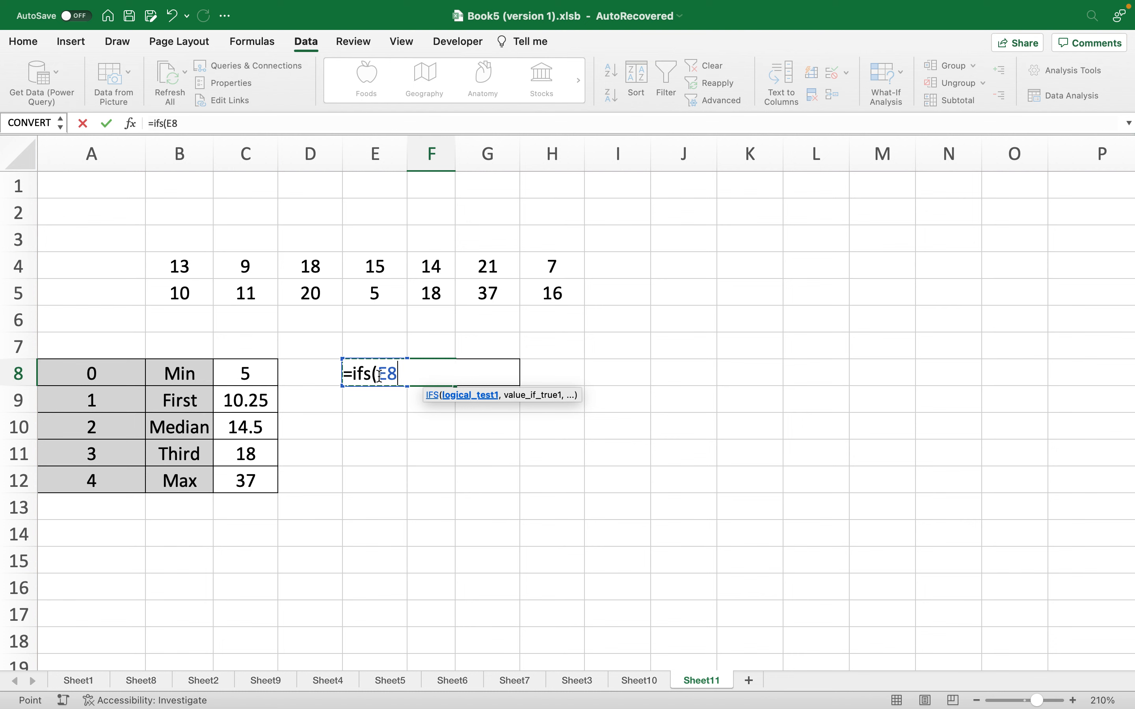
type("=")
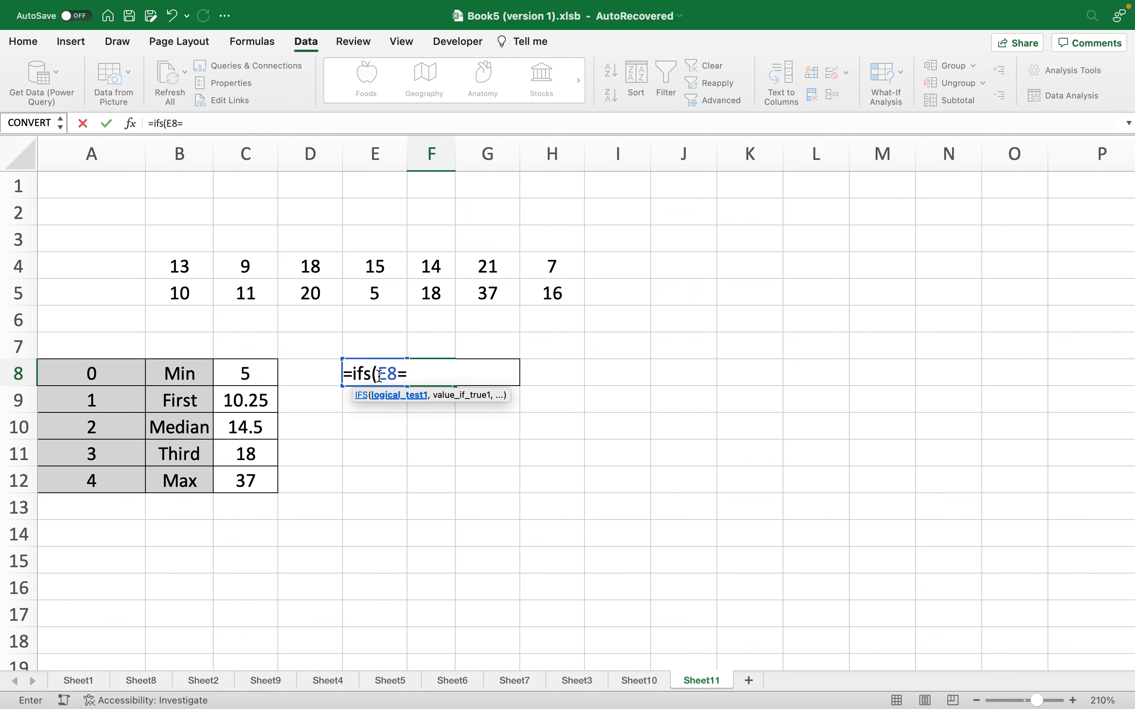
type("\"Min\",")
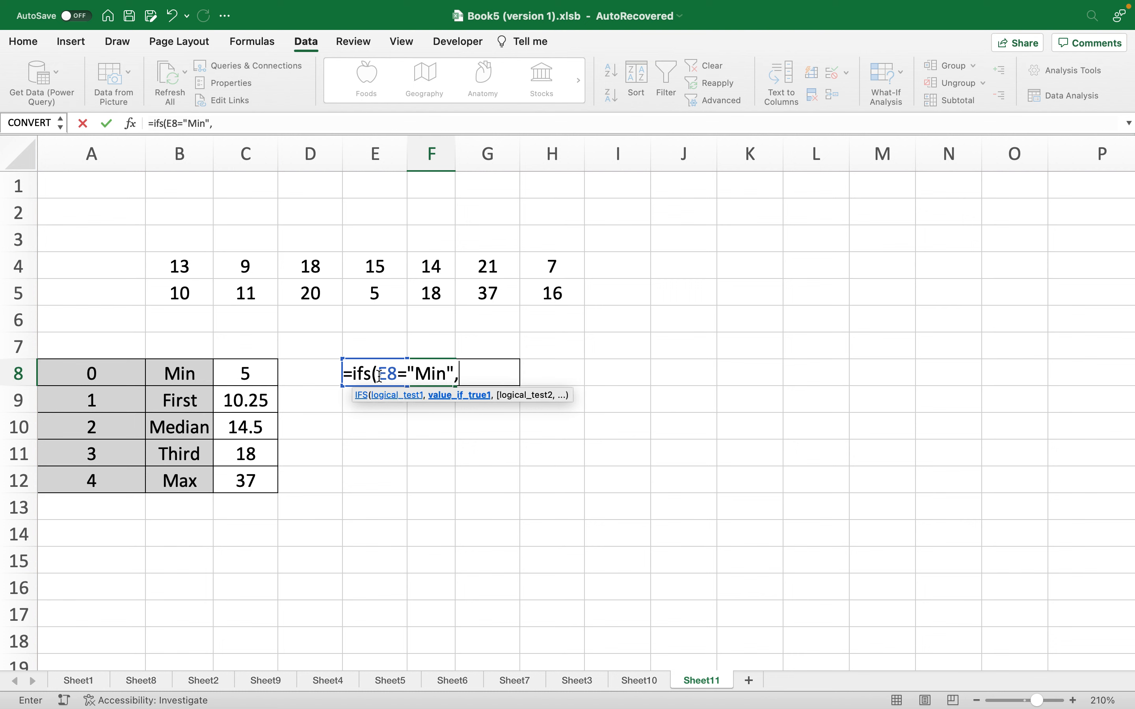
type("0")
type(",")
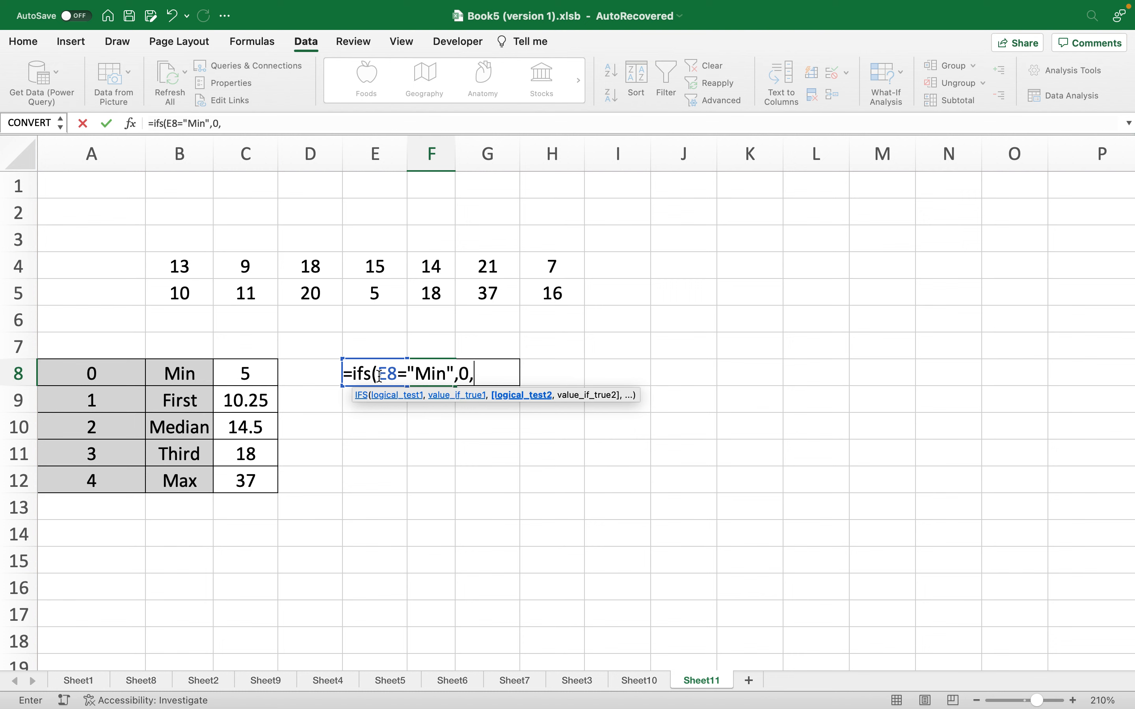
Step: Add a second condition to the IFS formula in F8 that returns 1 when E8="First"
type("First")
key("BackSpace")
key("BackSpace")
key("BackSpace")
key("BackSpace")
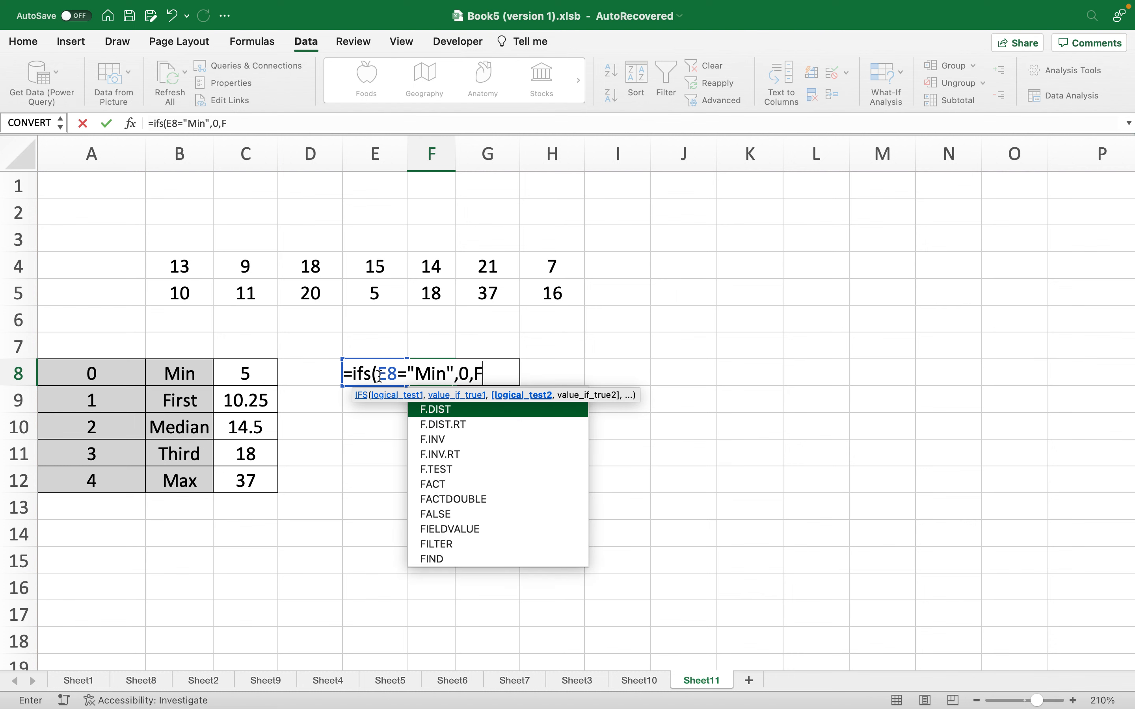
key("BackSpace")
type("E")
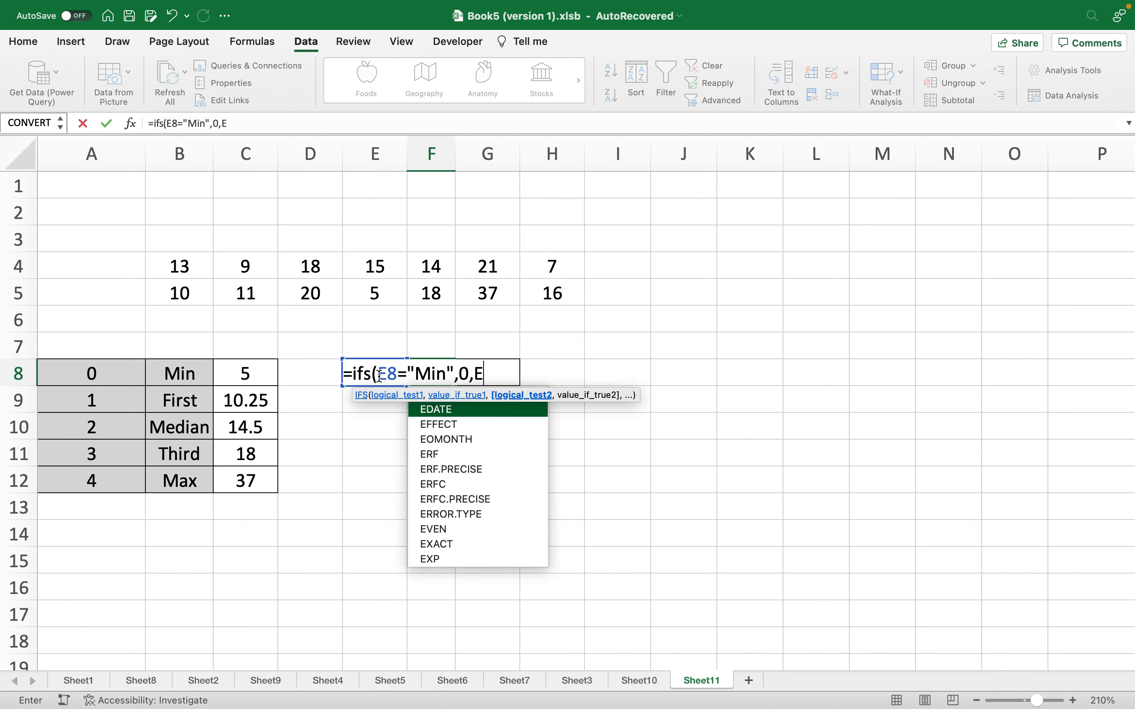
type("8")
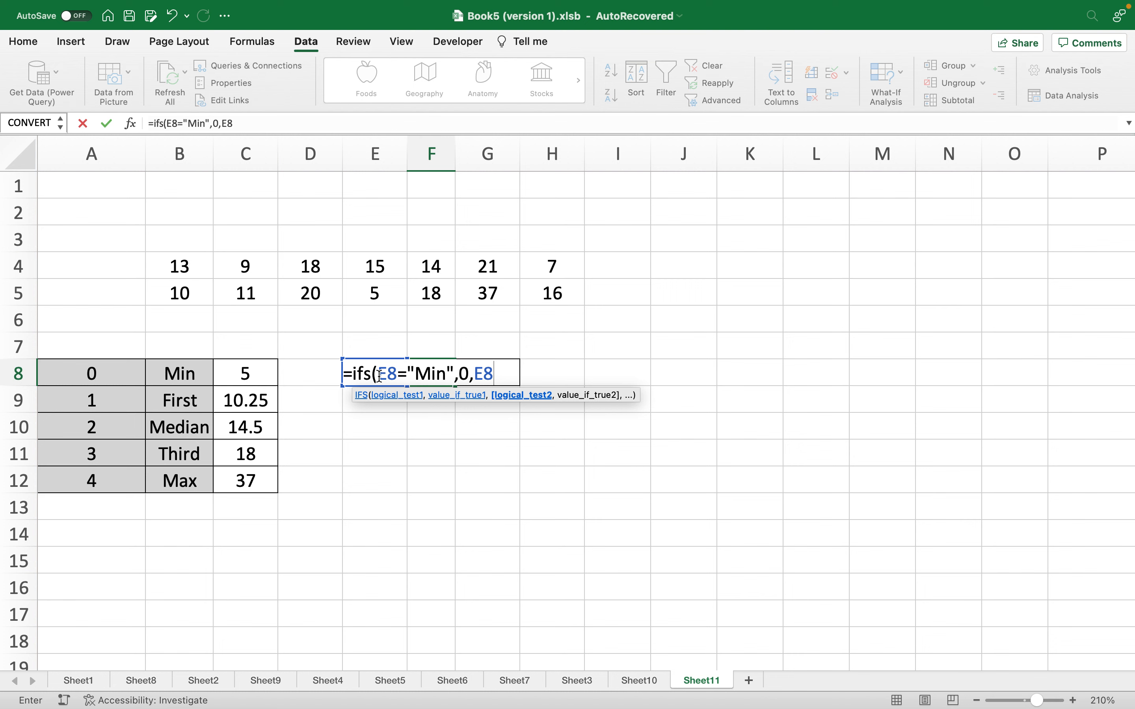
type("=\"F")
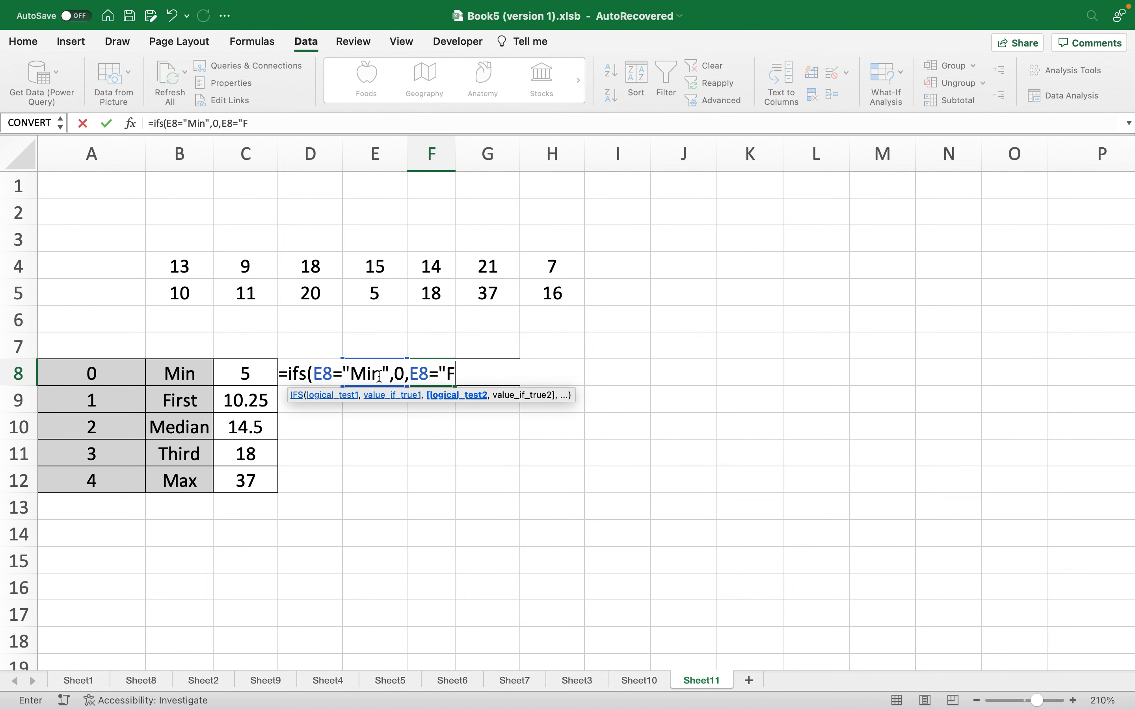
type("irst\",")
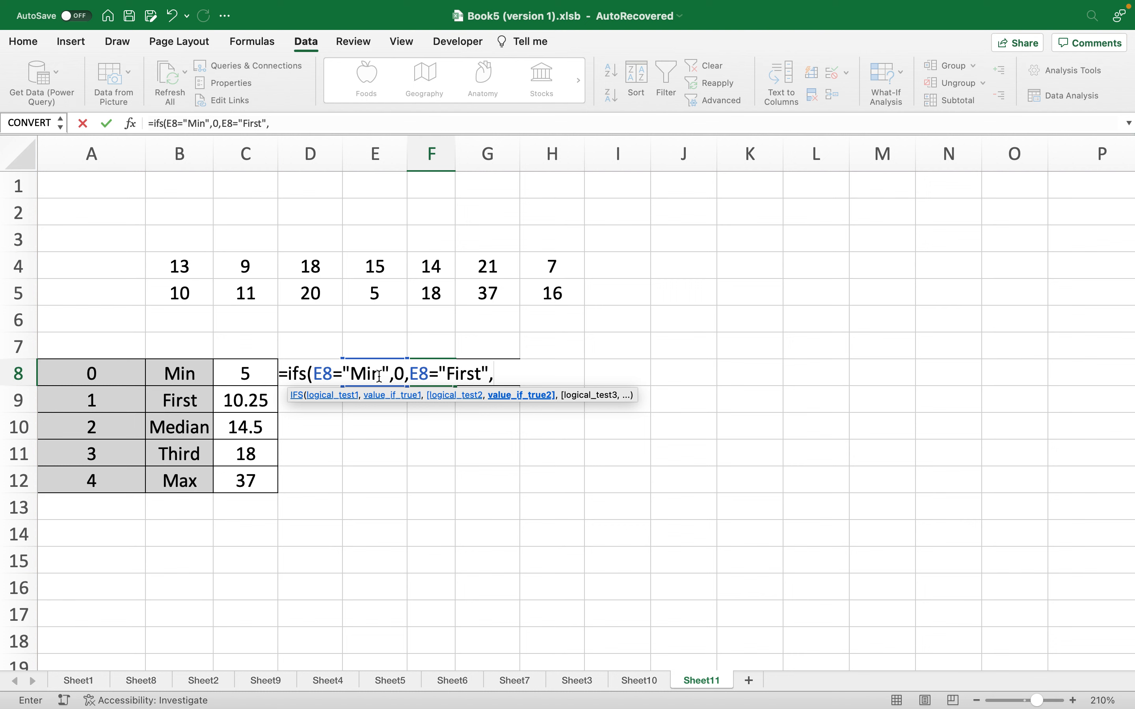
type("1,If")
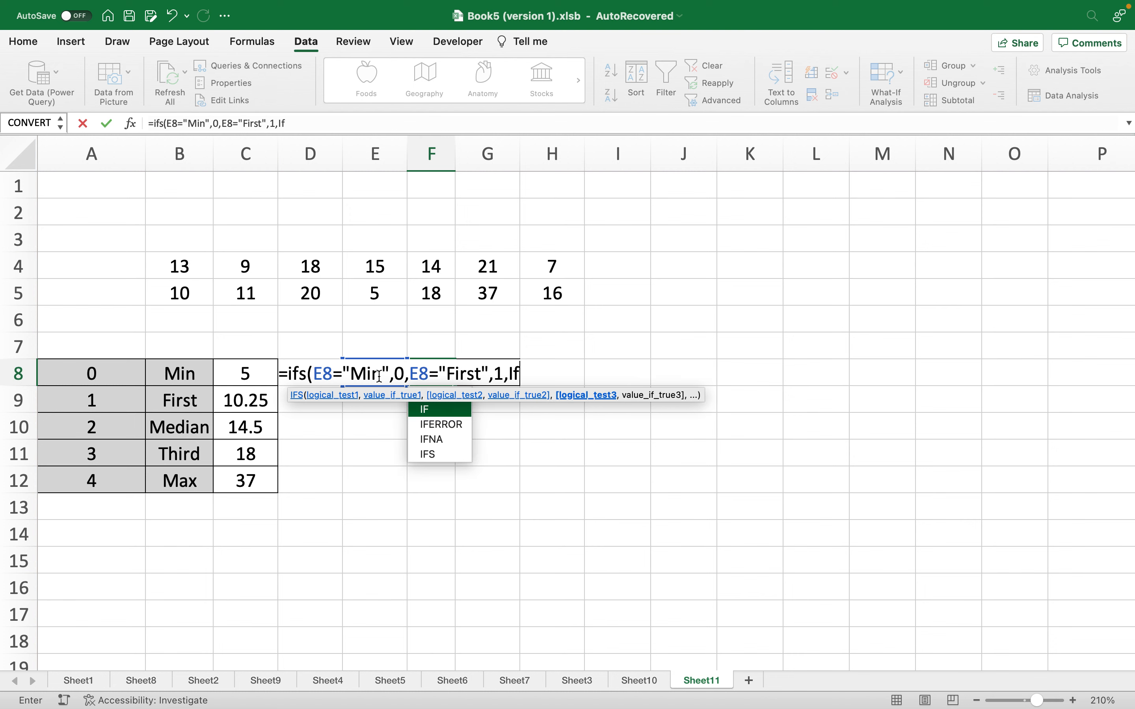
key("BackSpace")
key("BackSpace")
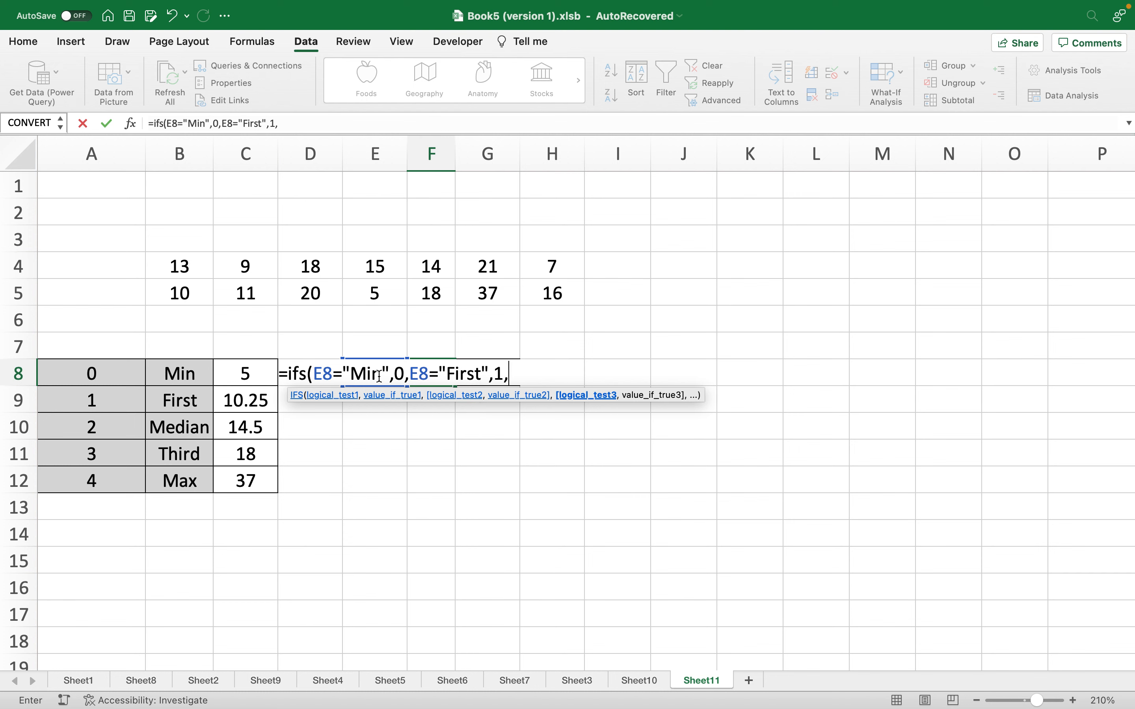
Step: Extend the IFS formula in F8 with a third condition that returns 2 when E8="Second"
type("E")
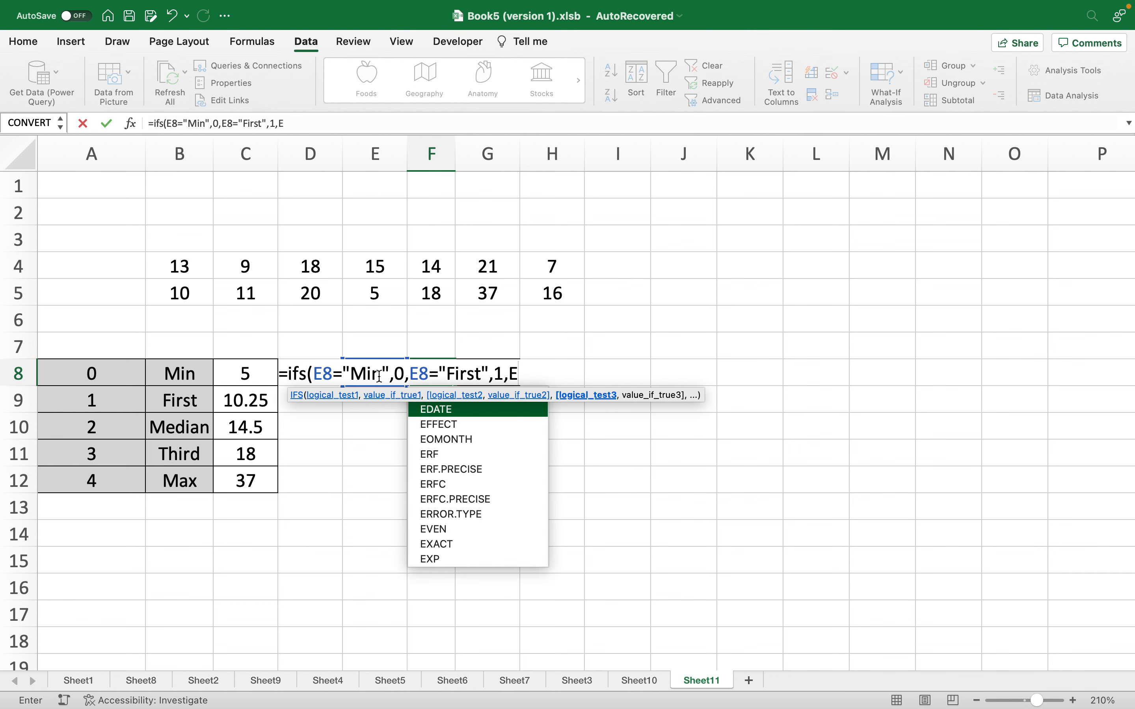
type("8=")
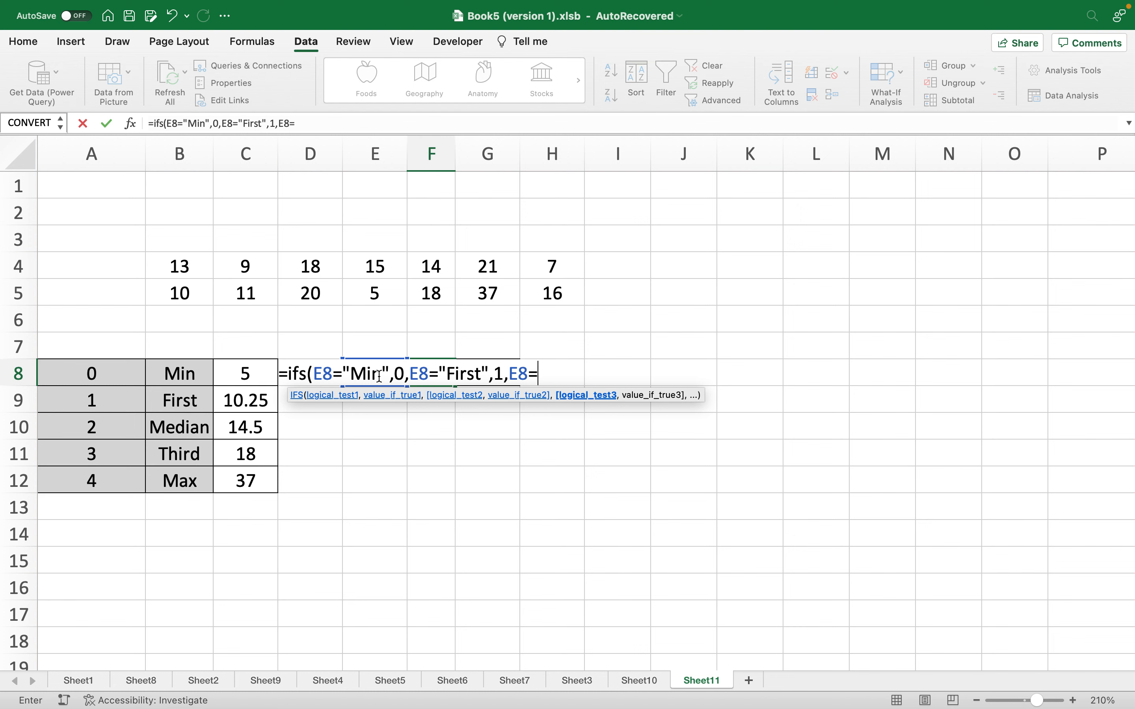
type("\"Second\",")
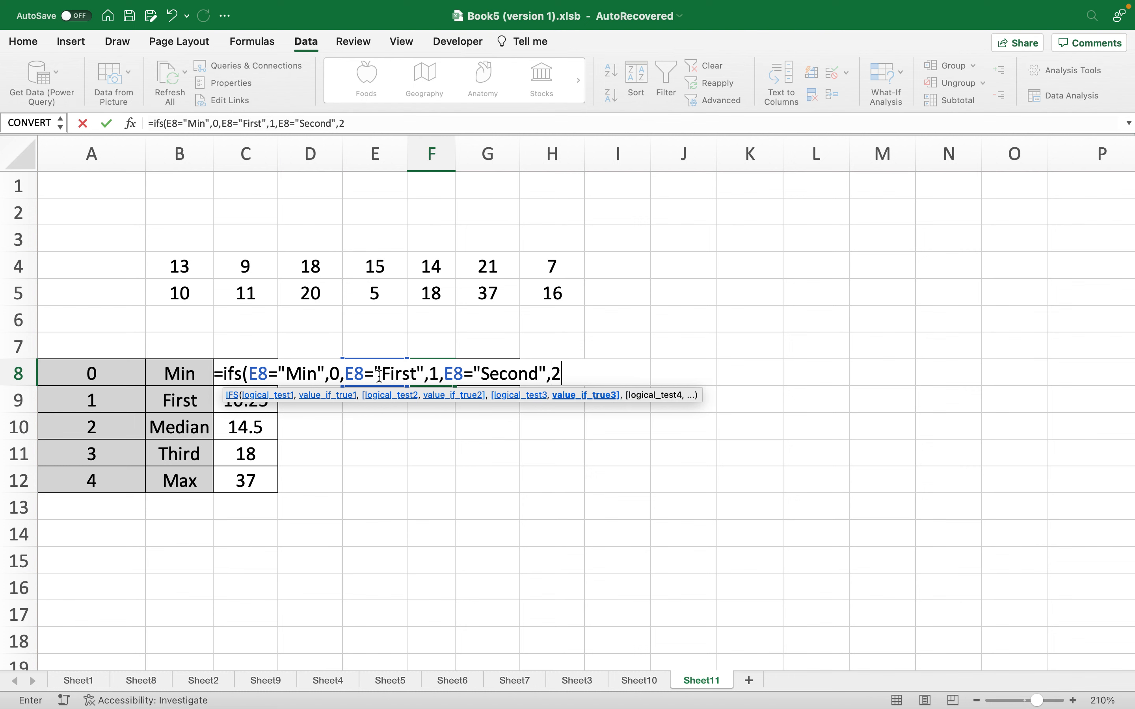
type("2,")
type("IFs")
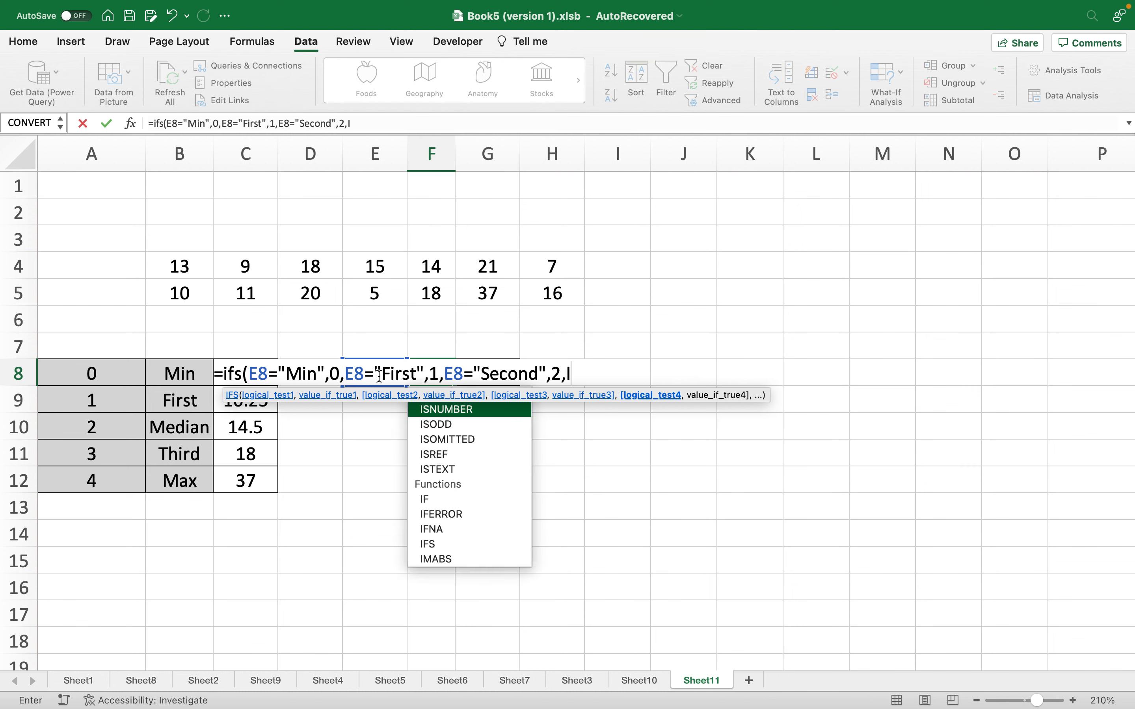
key("BackSpace")
key("BackSpace")
key("BackSpace")
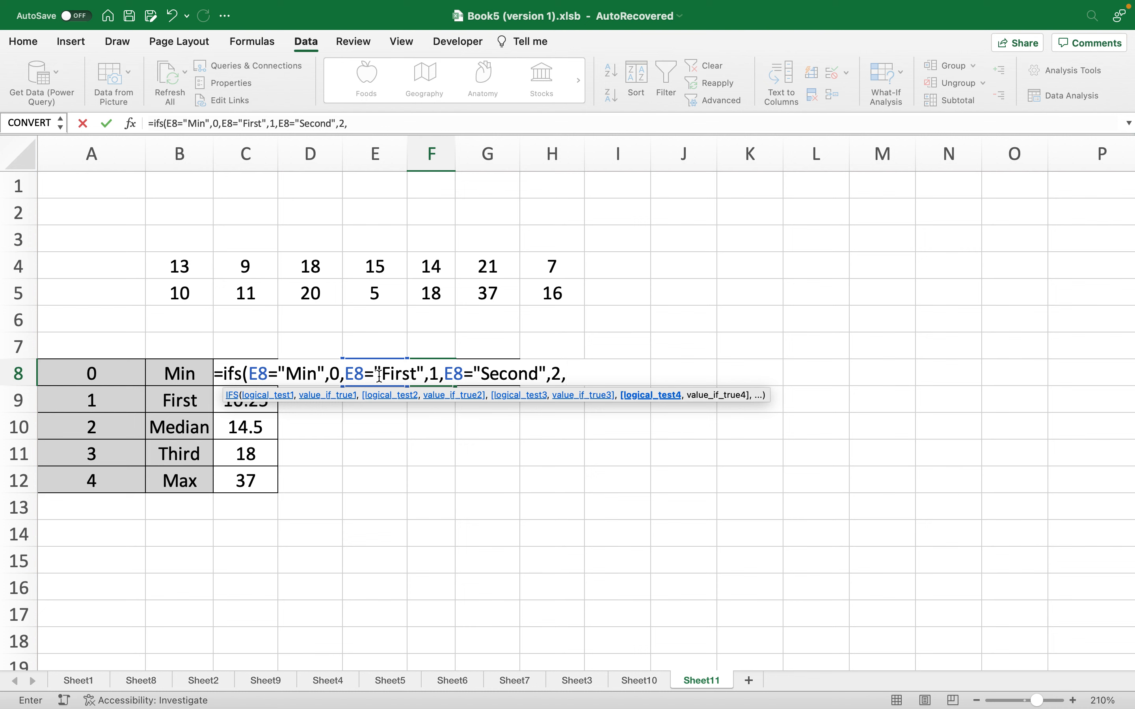
Step: Add a fourth condition to the IFS formula in F8 that returns 3 when E8="Third"
type("E")
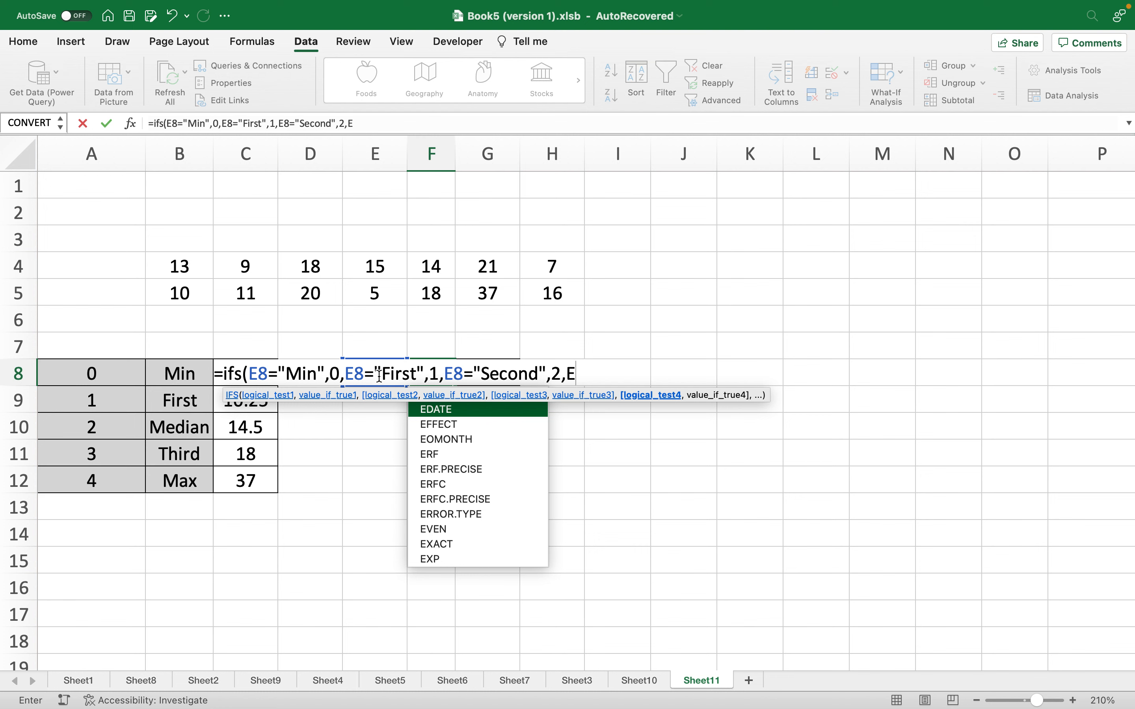
type("8")
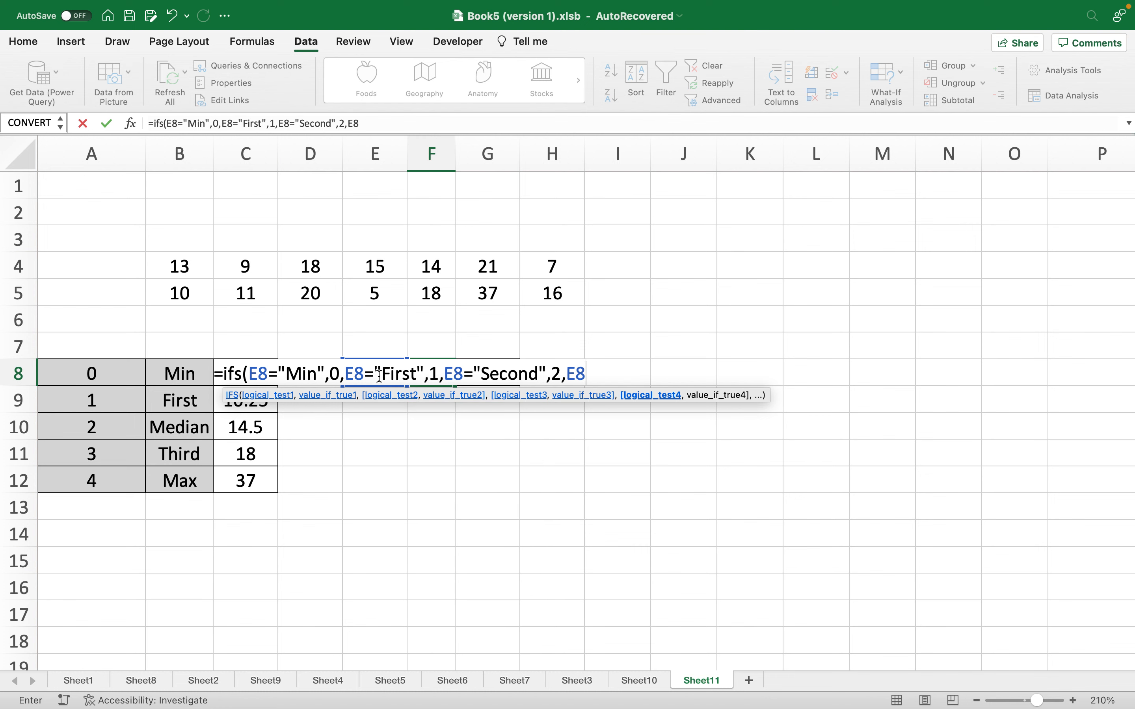
type("=\"t")
key("BackSpace")
type("\"th")
key("BackSpace")
key("BackSpace")
type("Thr")
key("BackSpace")
type("ird\",")
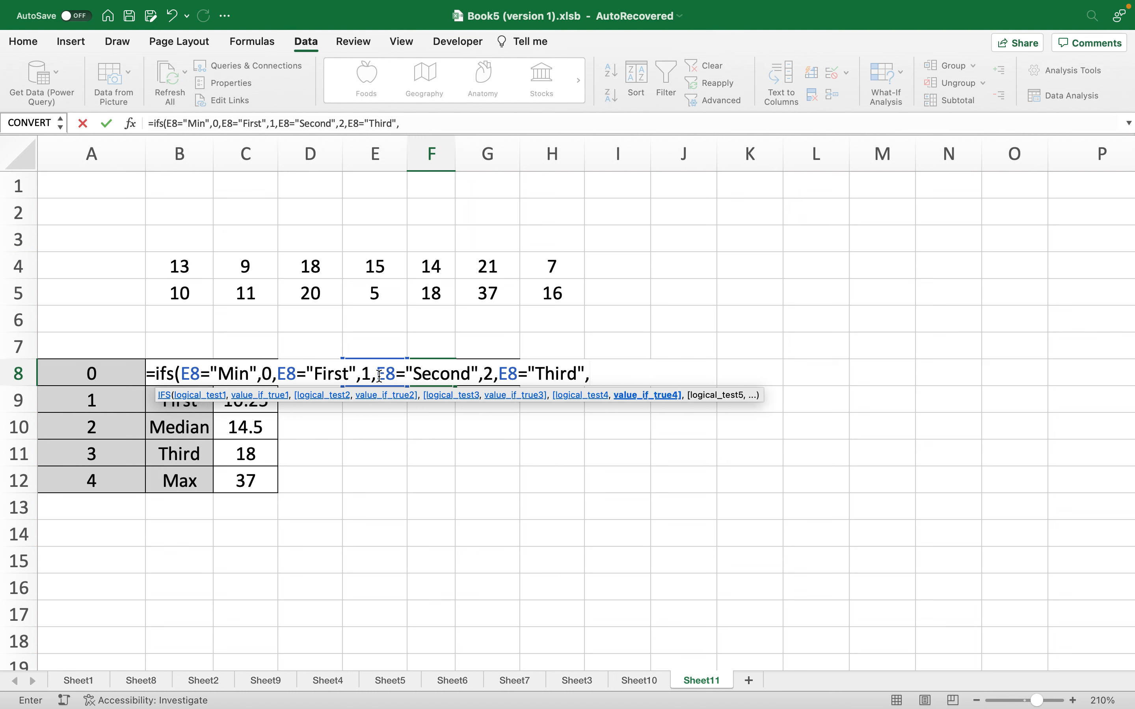
type("3,")
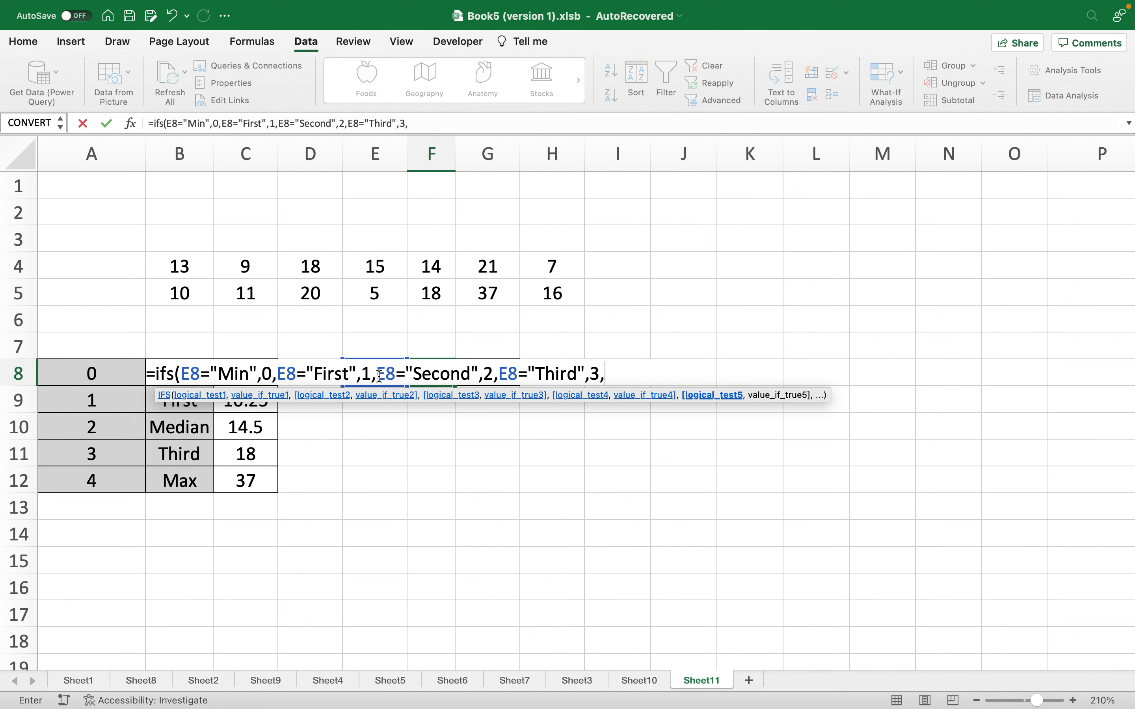
Step: Complete the IFS formula in F8 with a final condition that returns 4 when E8="Max", and enter it
type("E")
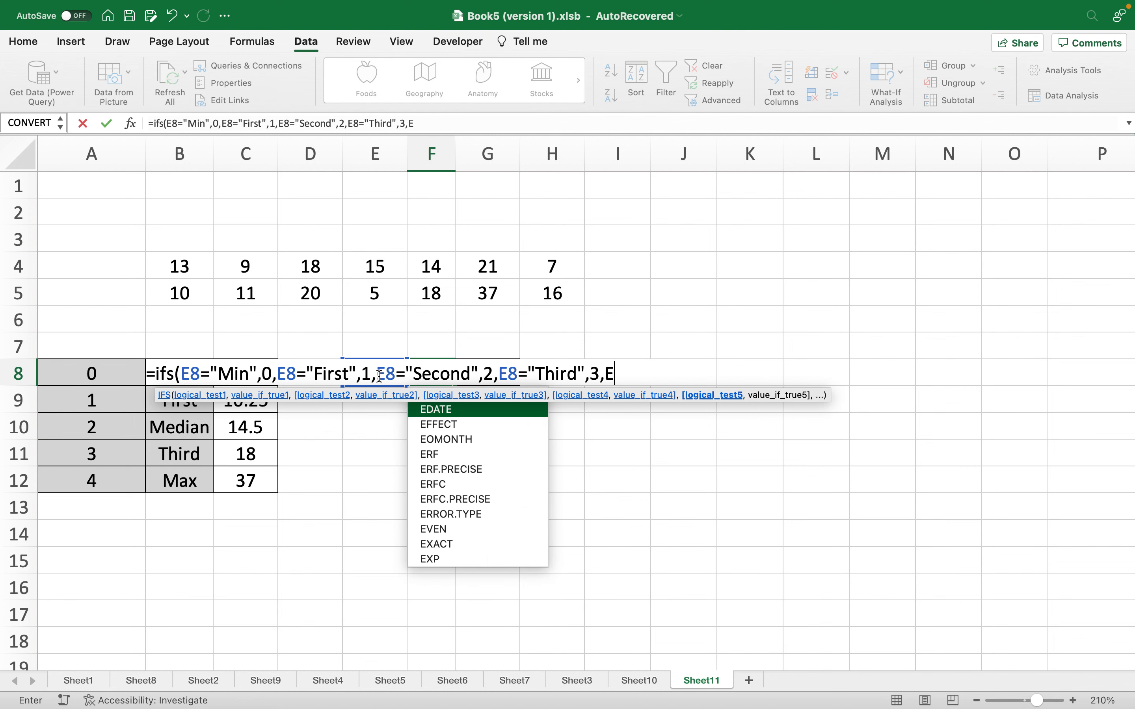
type("8=")
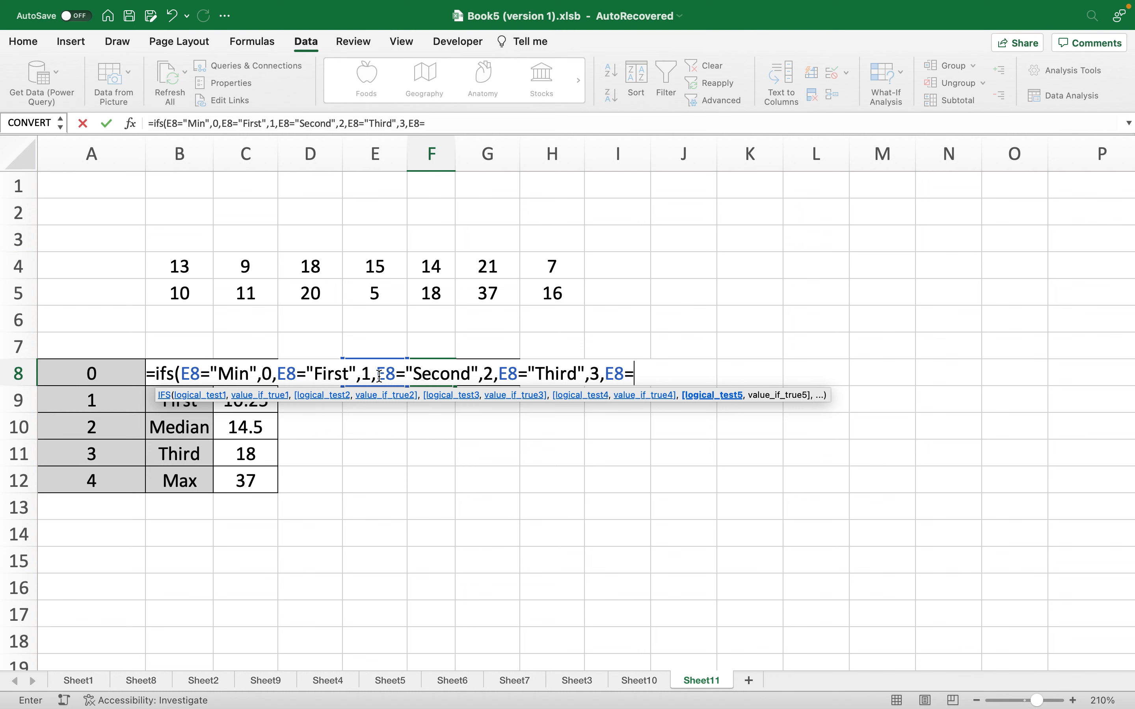
type("\"Max\",")
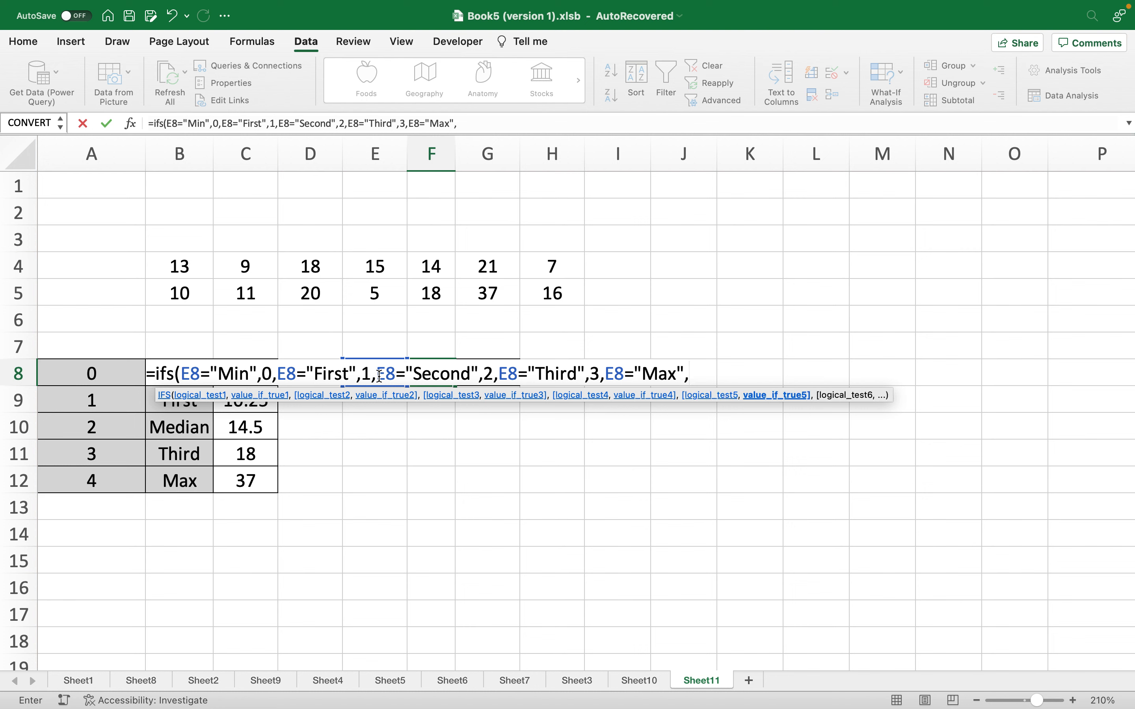
type("4)")
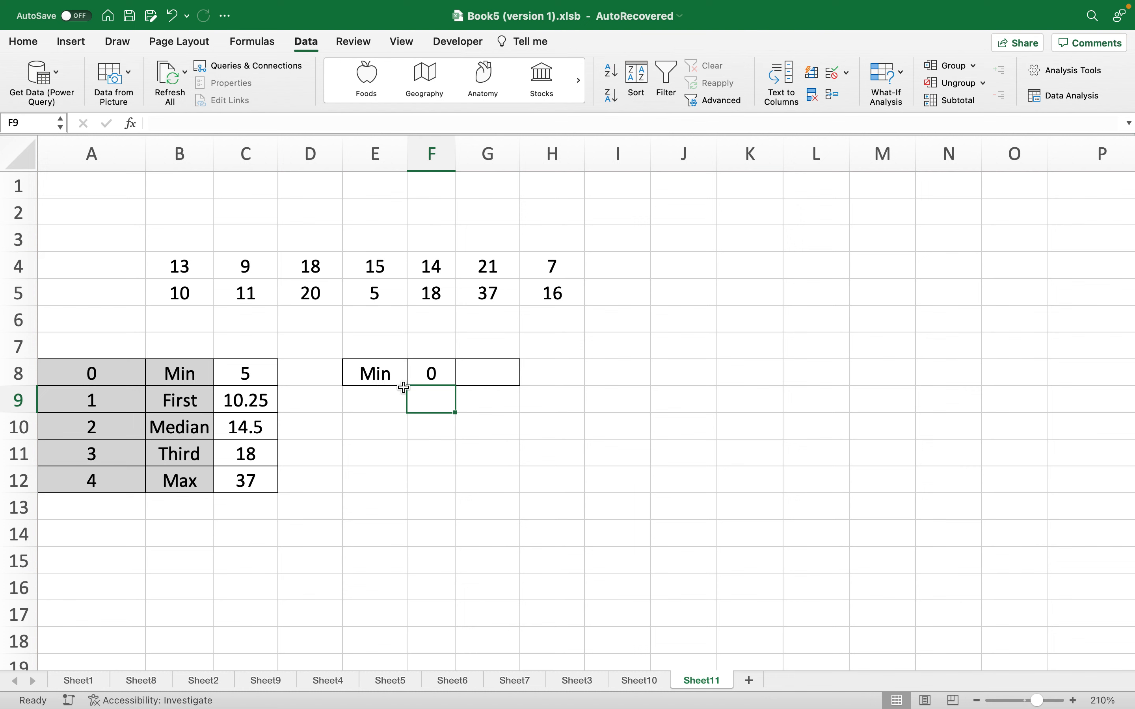
Step: Test the formula in F8 by choosing First, Second, Third and Max from E8's dropdown list, and set E8 back to Min
left_click(396, 375)
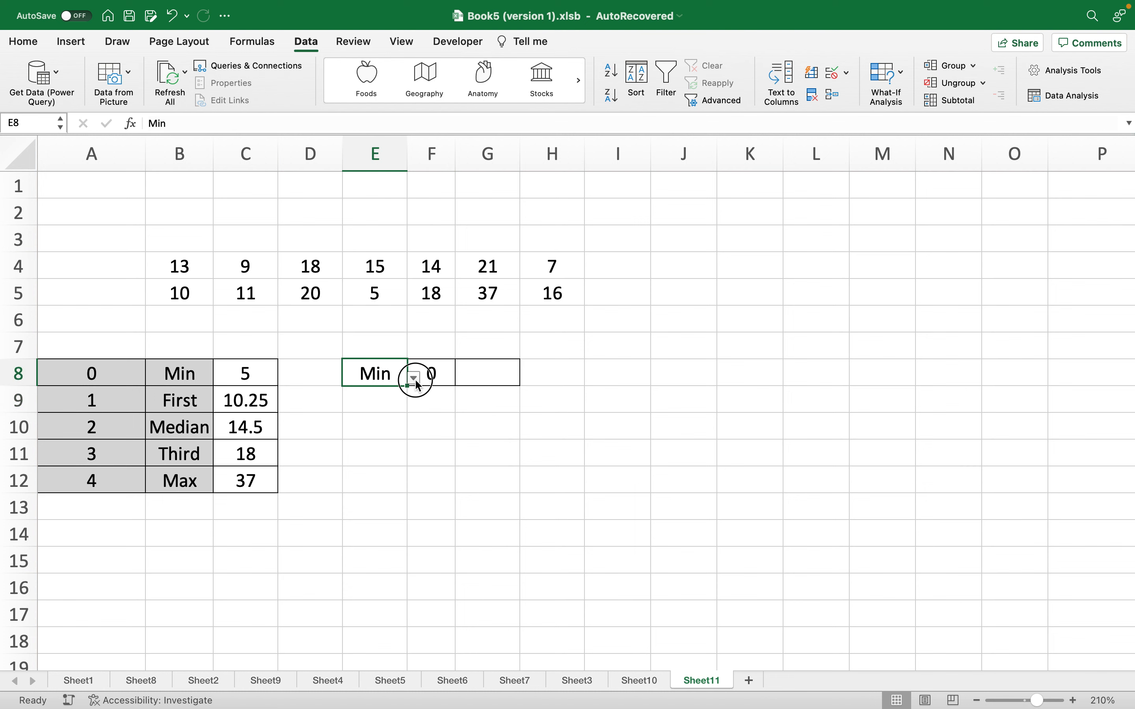
left_click(412, 377)
left_click(389, 411)
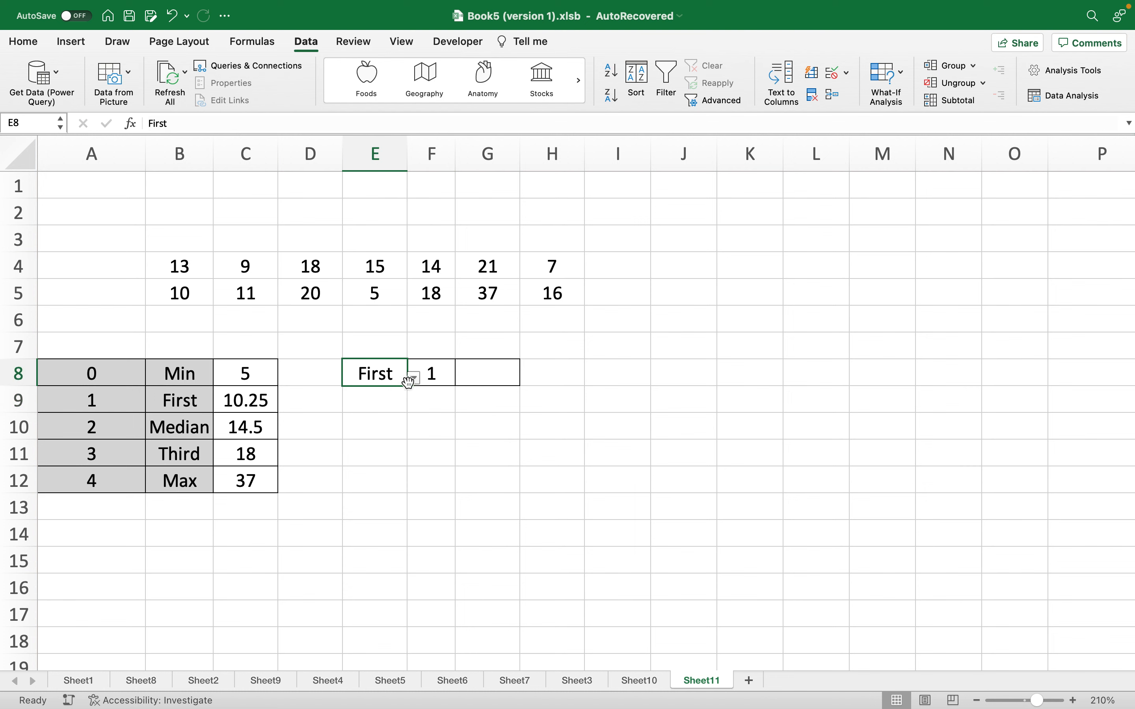
left_click(414, 377)
left_click(377, 421)
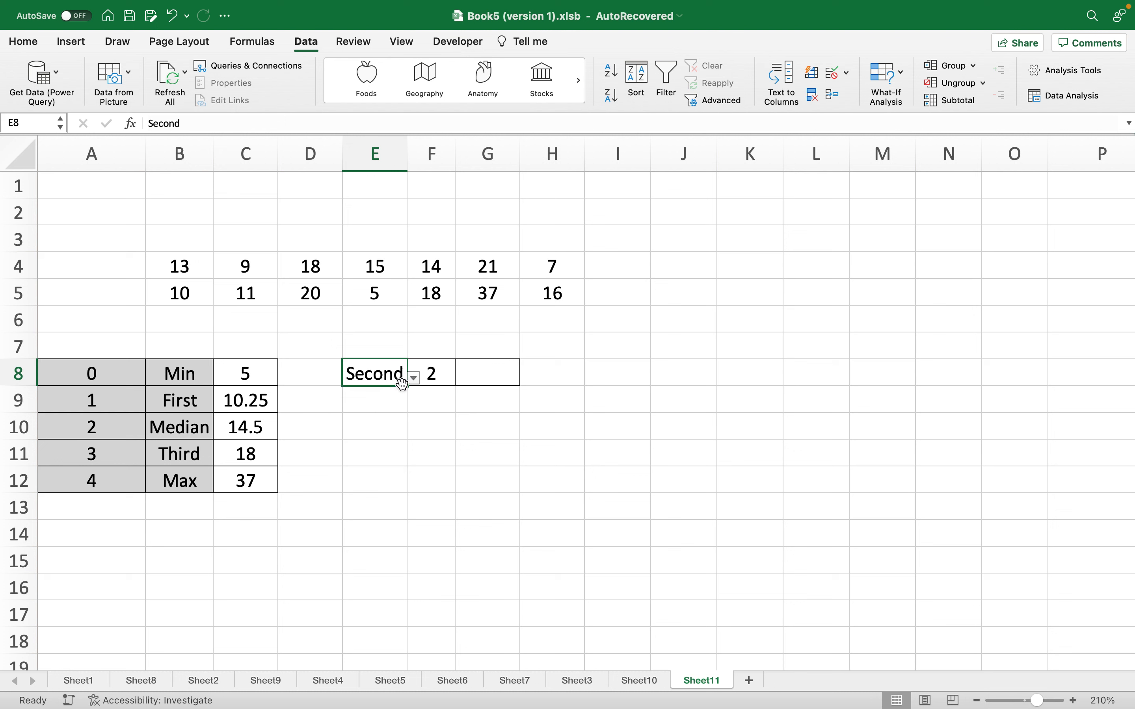
left_click(414, 377)
left_click(382, 438)
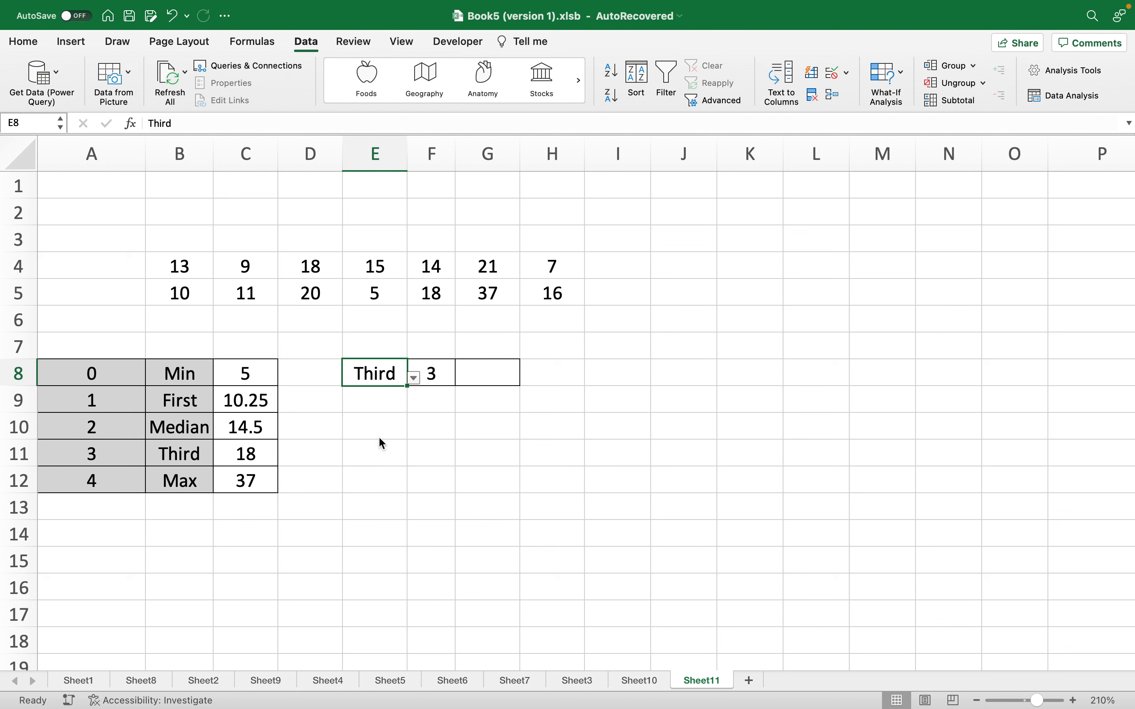
left_click(414, 378)
left_click(388, 453)
left_click(414, 377)
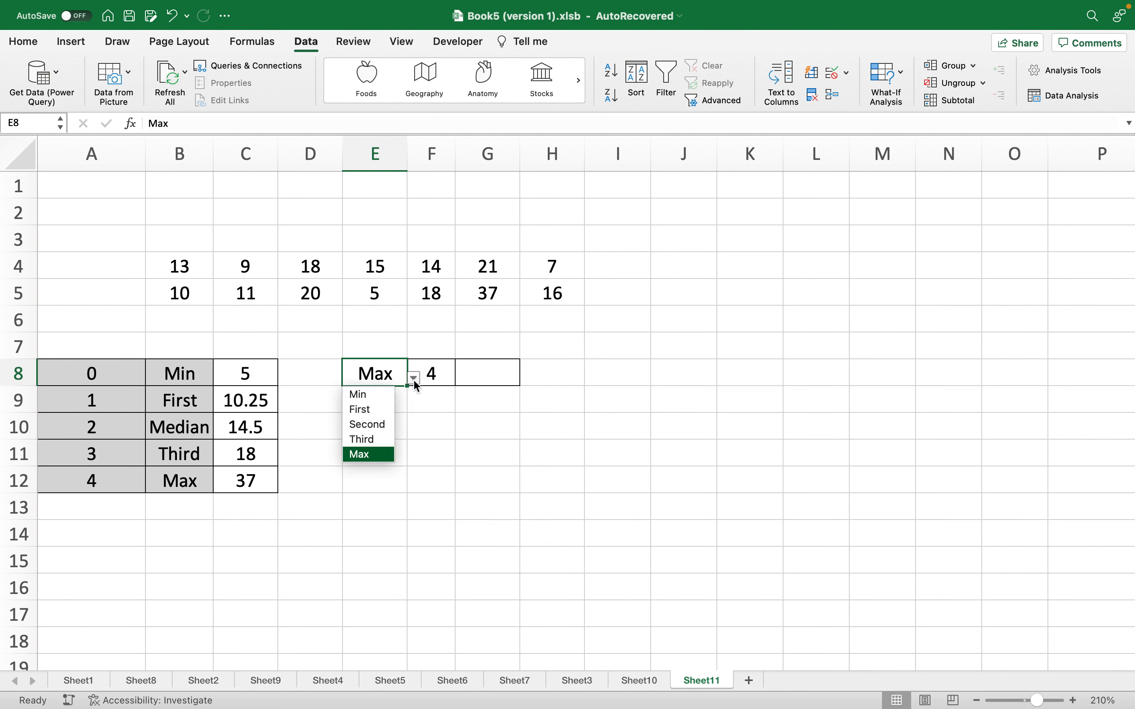
left_click(386, 395)
left_click(489, 372)
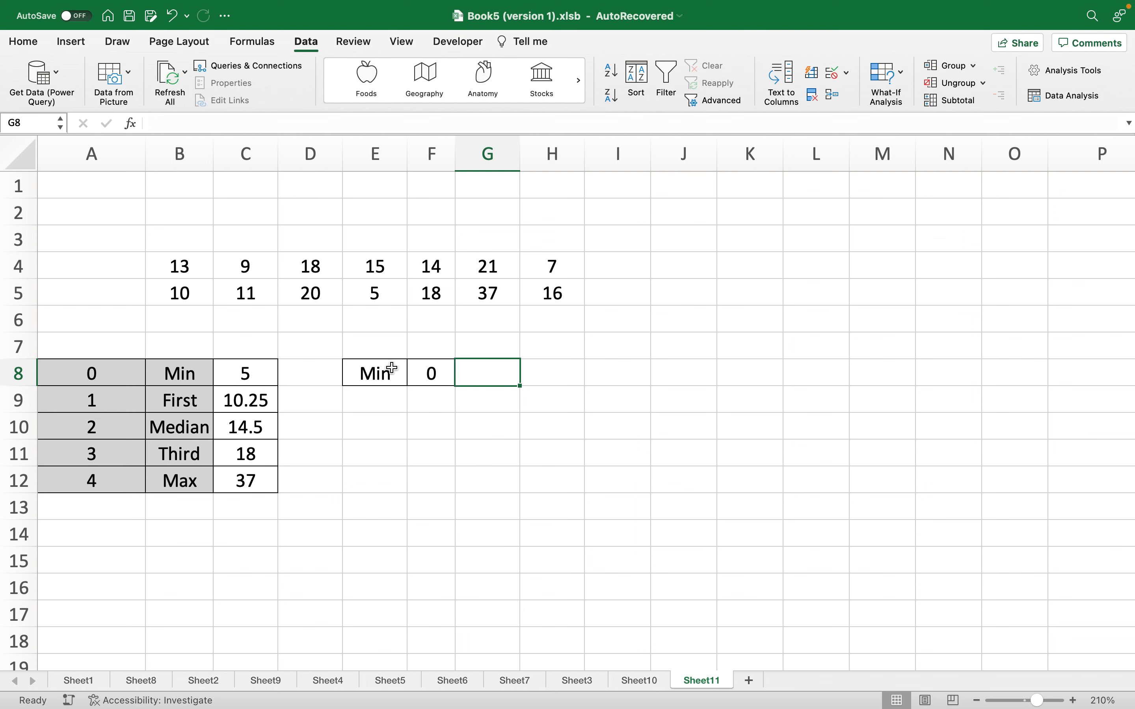
left_click(376, 372)
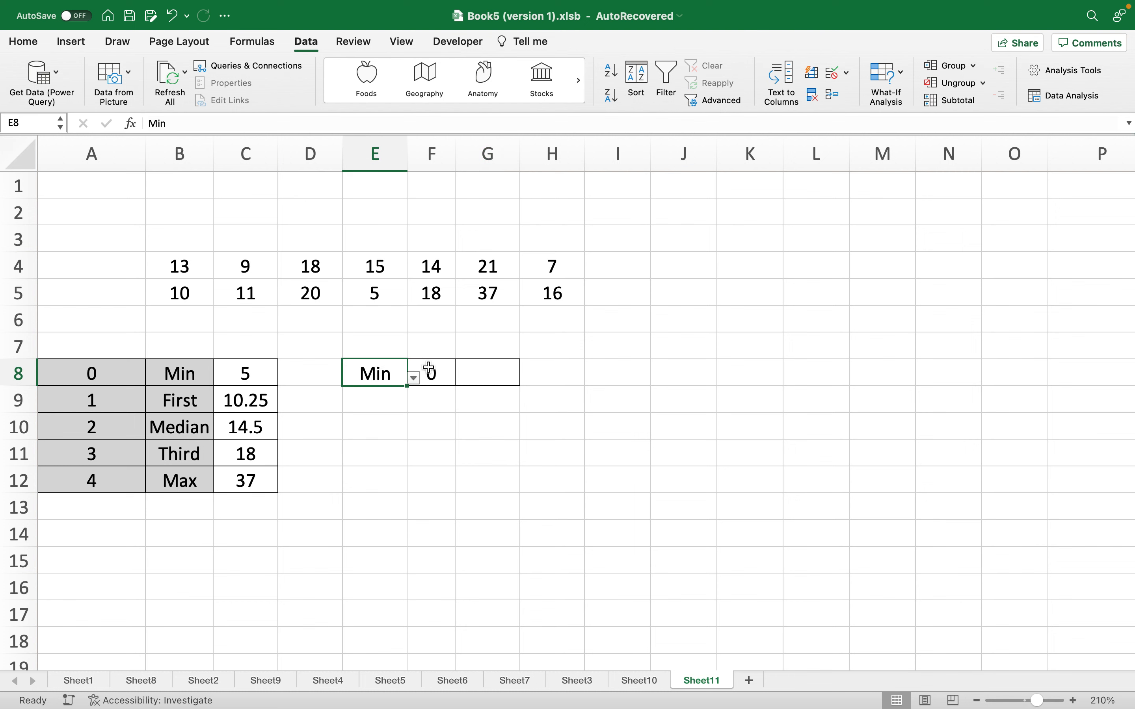
Step: Enter =QUARTILE(B4:H5,F8) in G8 to calculate the quartile for the number in F8
left_click(478, 375)
type("=qu")
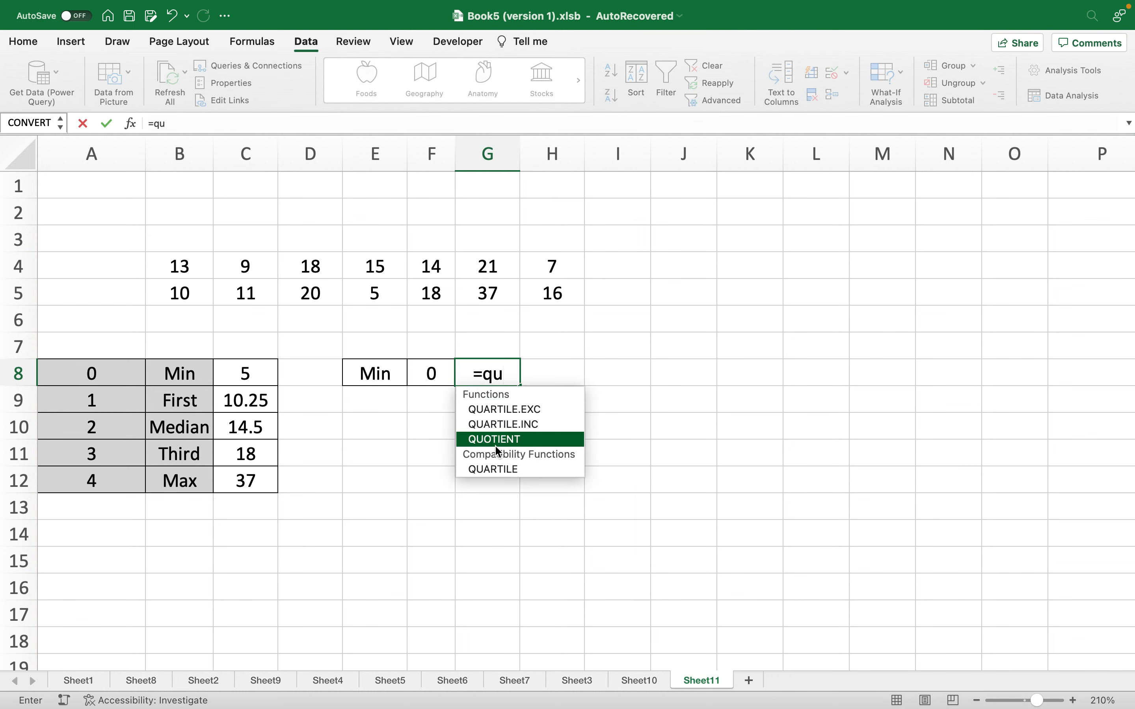
double_click(502, 468)
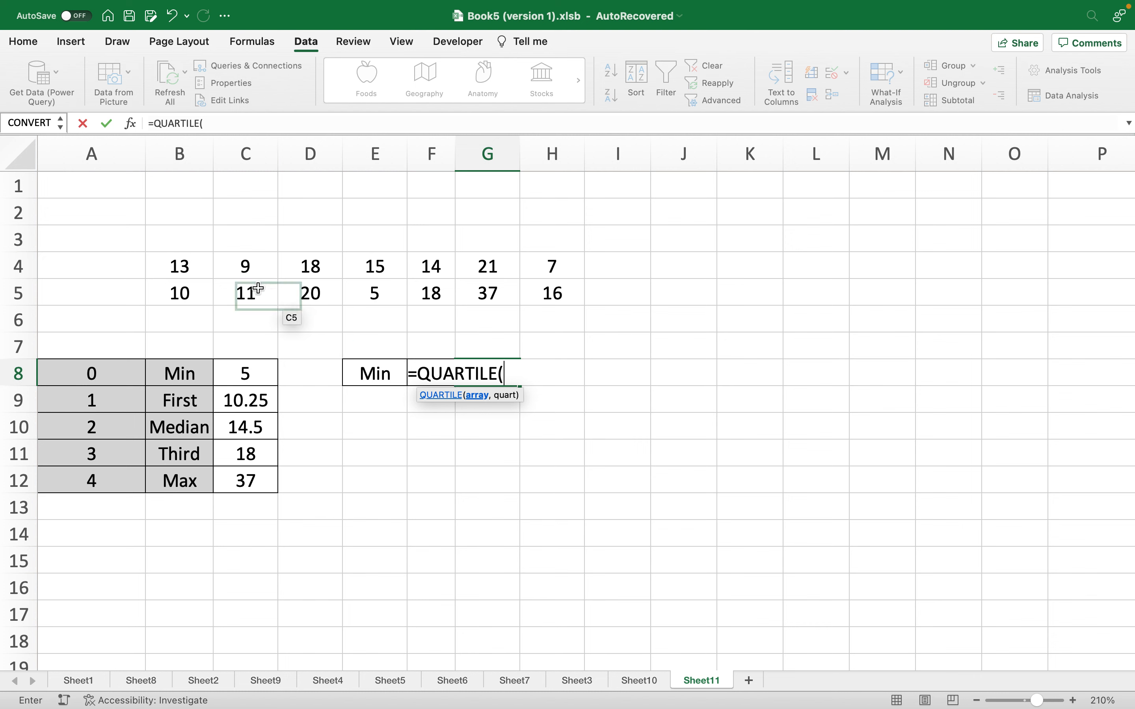
left_click_drag(177, 265, 557, 294)
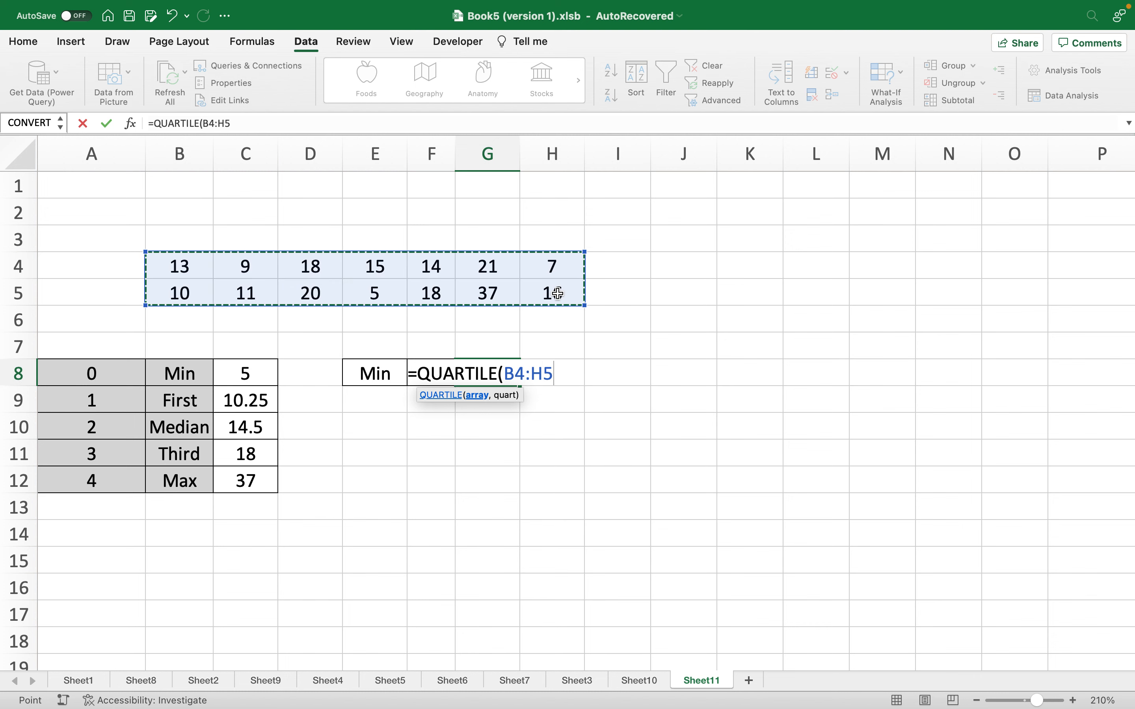
type(",")
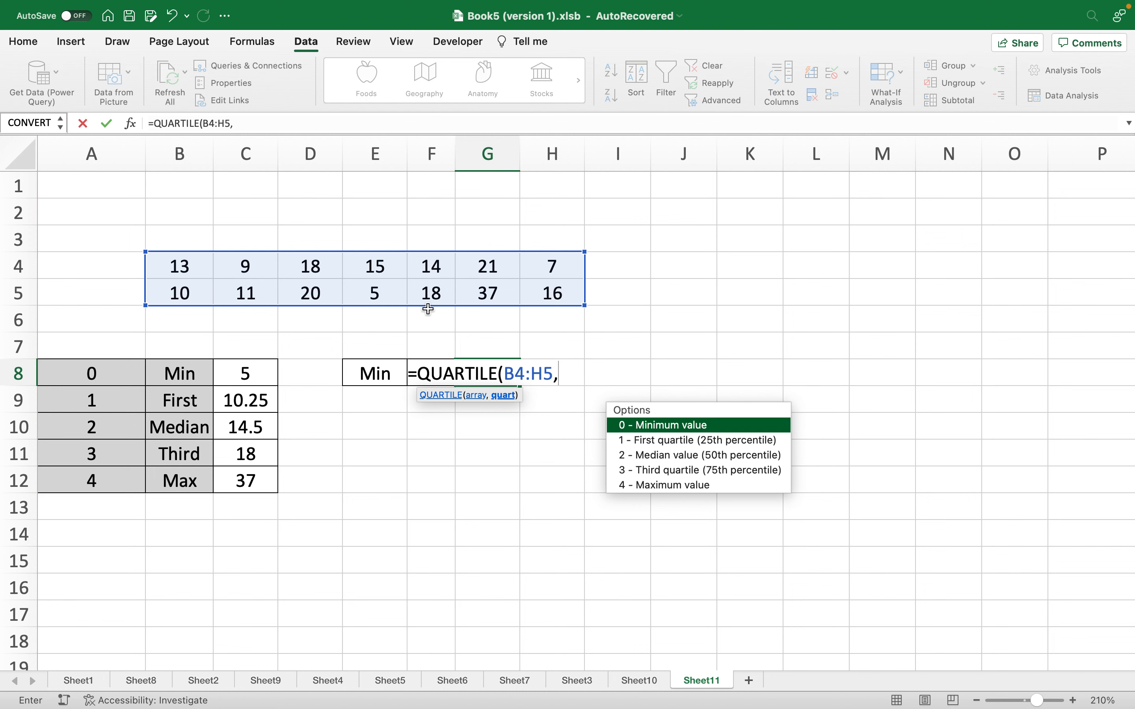
left_click(377, 374)
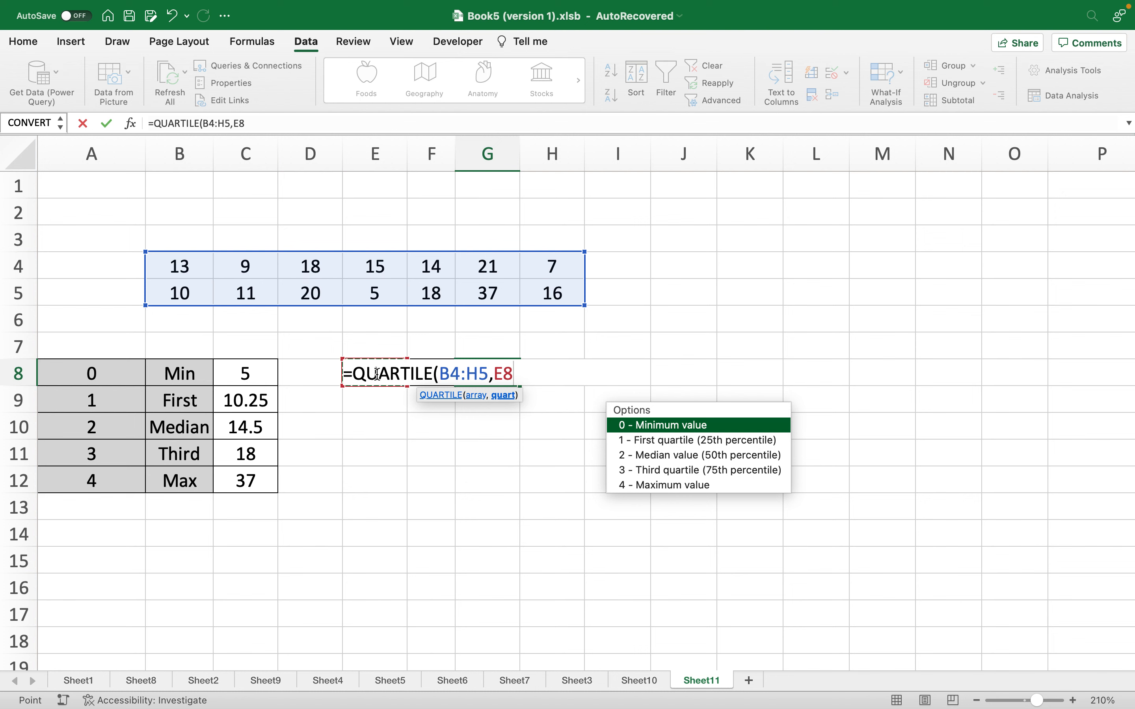
key("BackSpace")
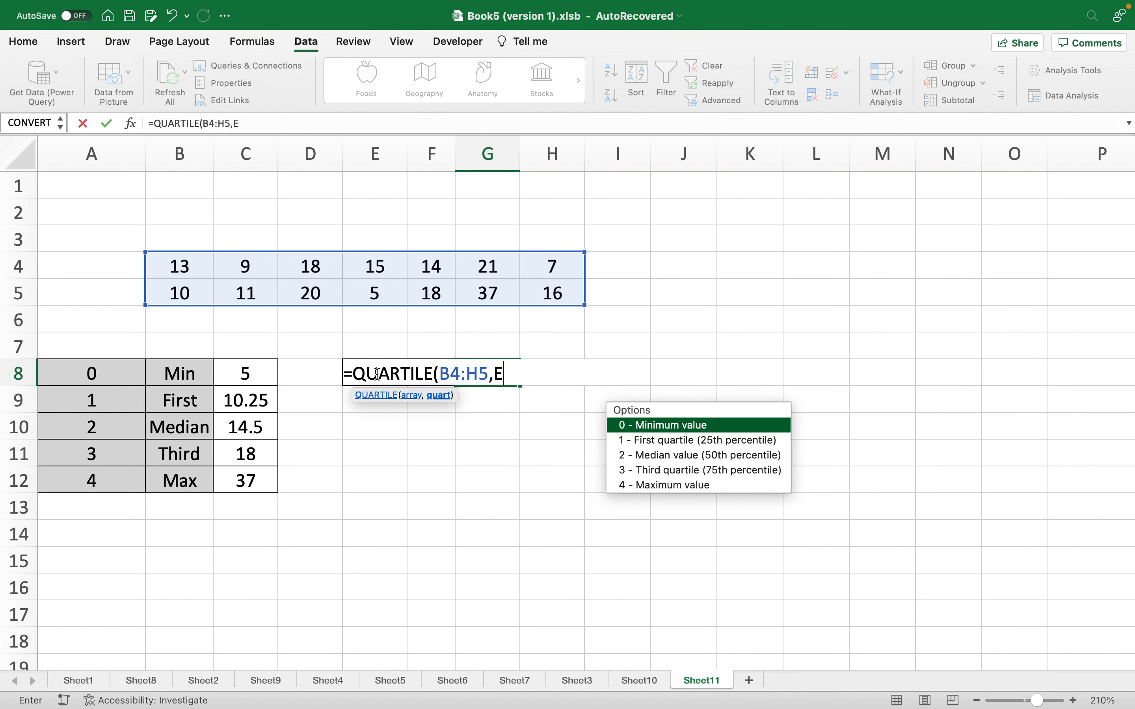
key("BackSpace")
type("F8)")
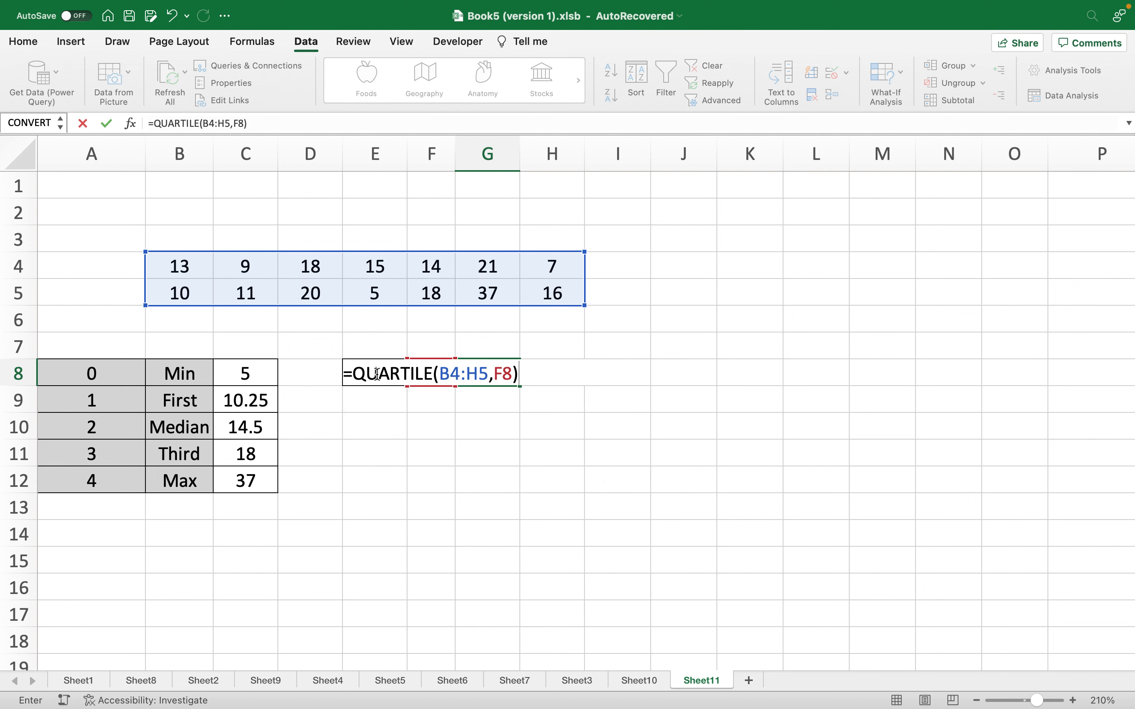
key("Return")
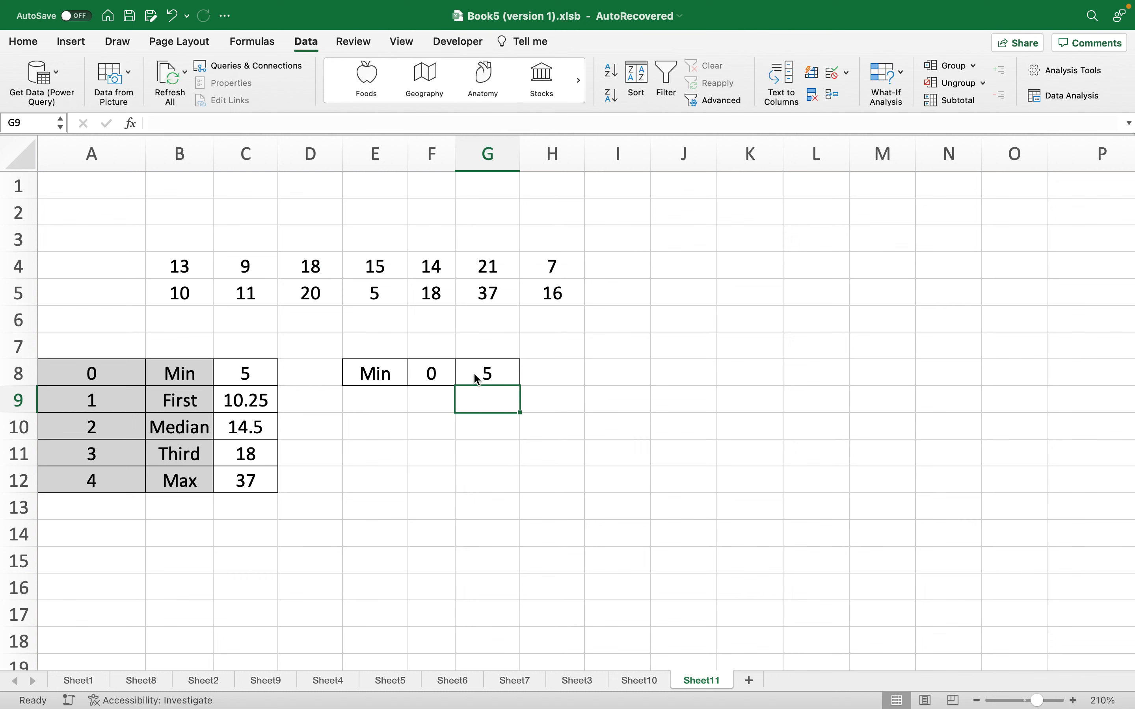
Step: Test the lookup by choosing First, Second and Third from E8's dropdown list, and leave E8 set to Max
left_click(380, 377)
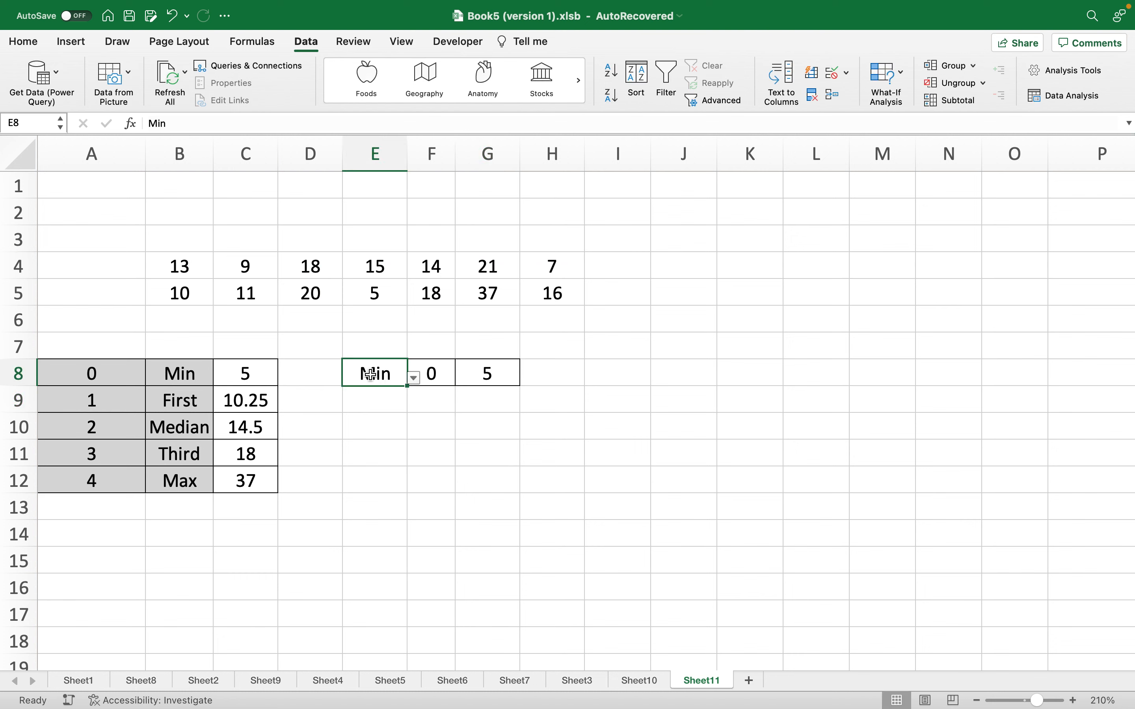
left_click(414, 380)
left_click(389, 409)
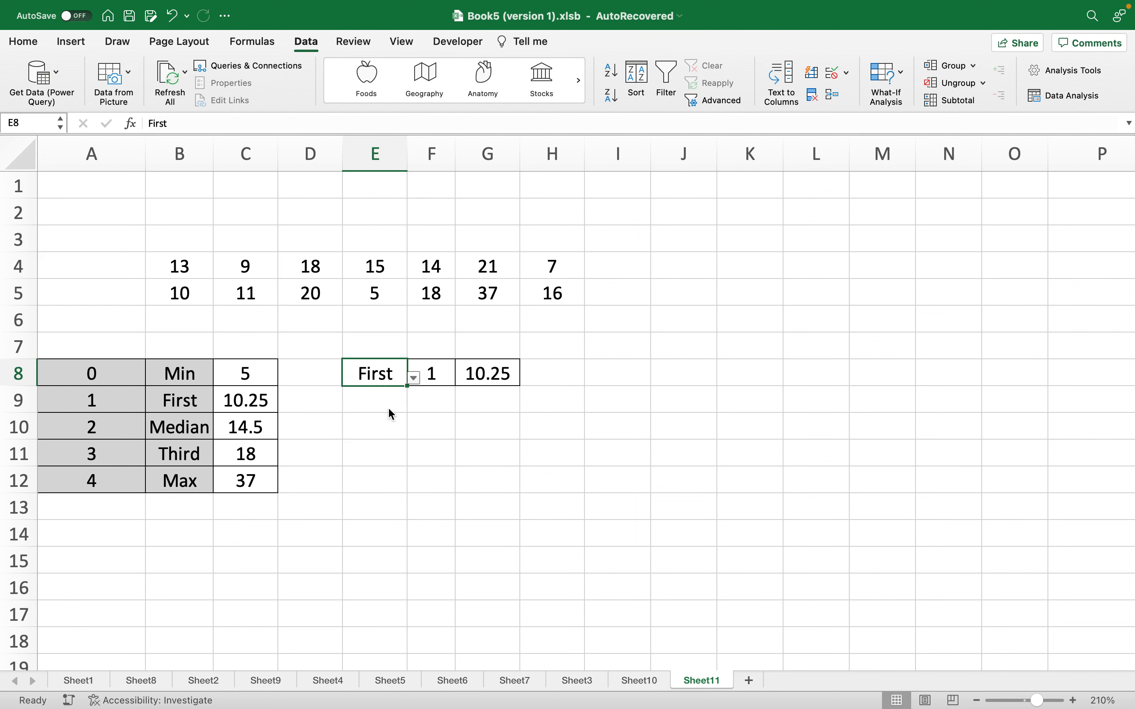
left_click(415, 378)
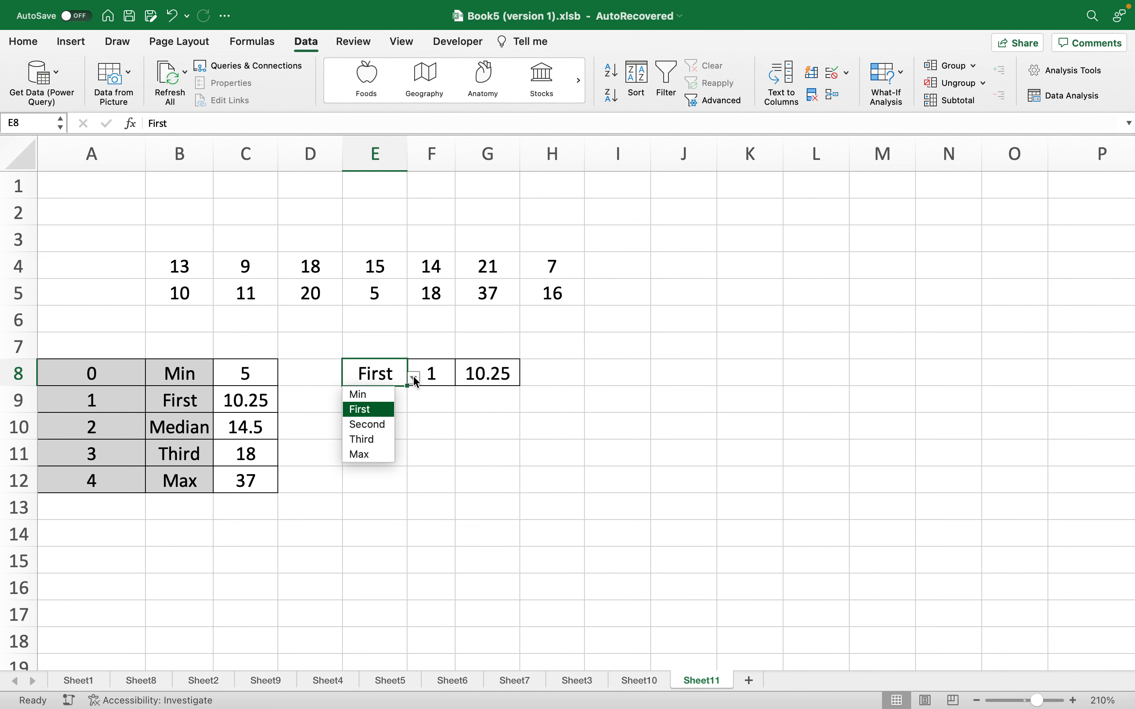
left_click(380, 424)
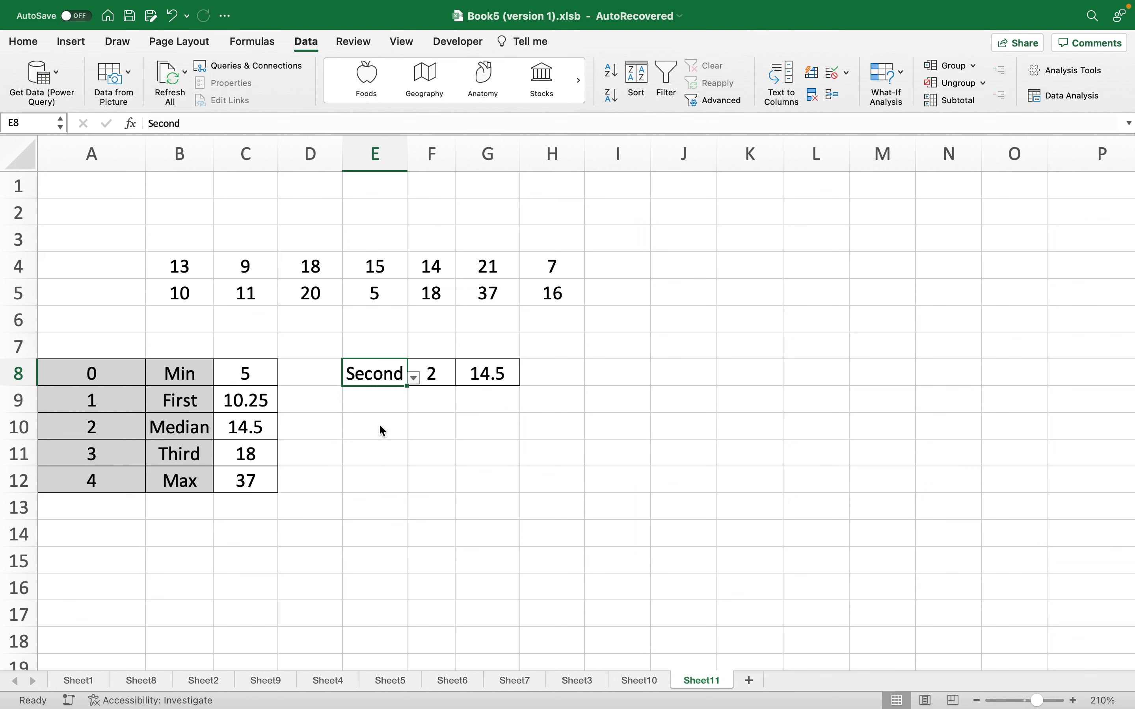
left_click(414, 378)
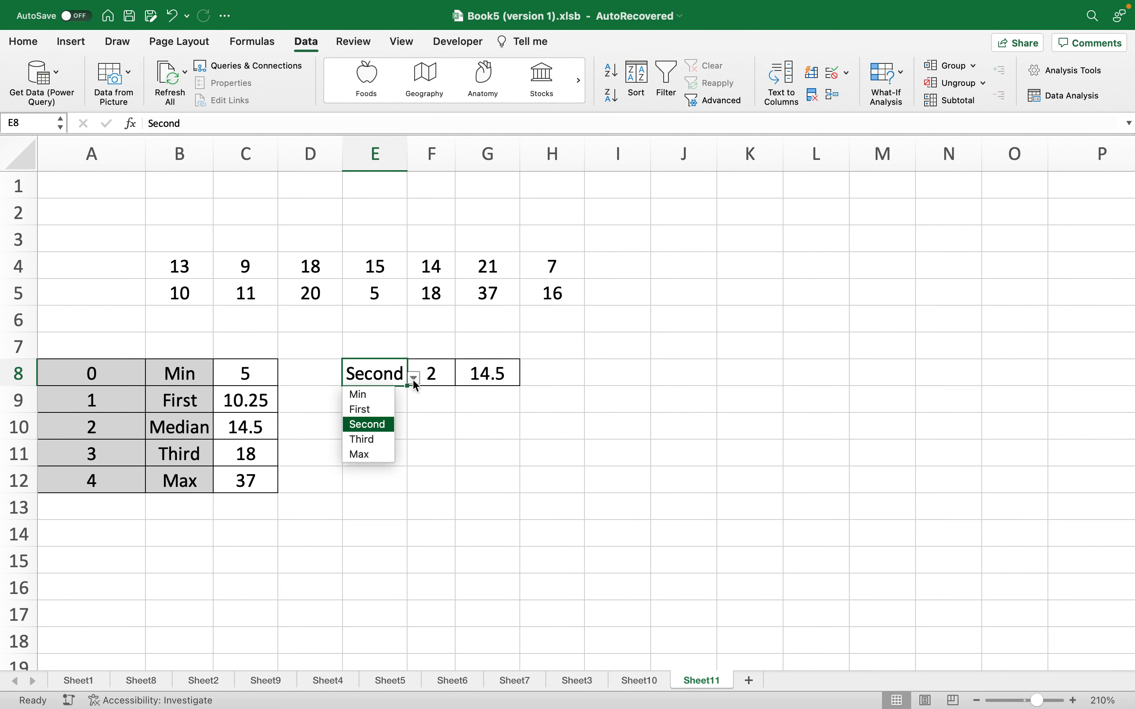
left_click(382, 439)
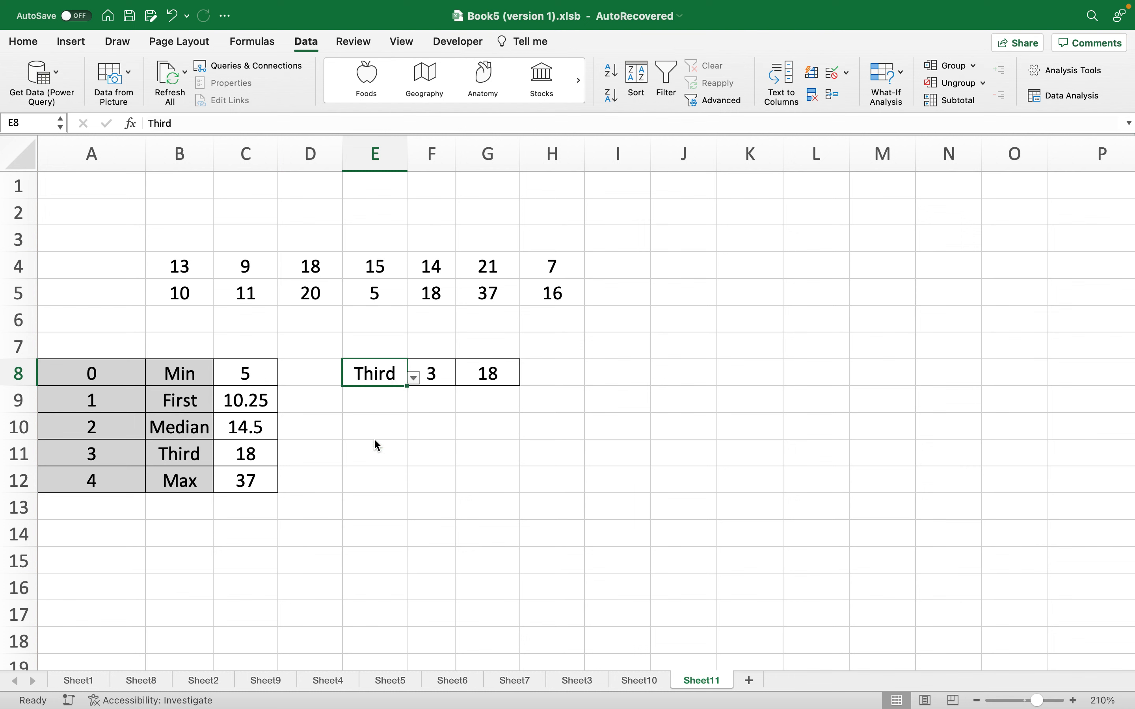
left_click(412, 378)
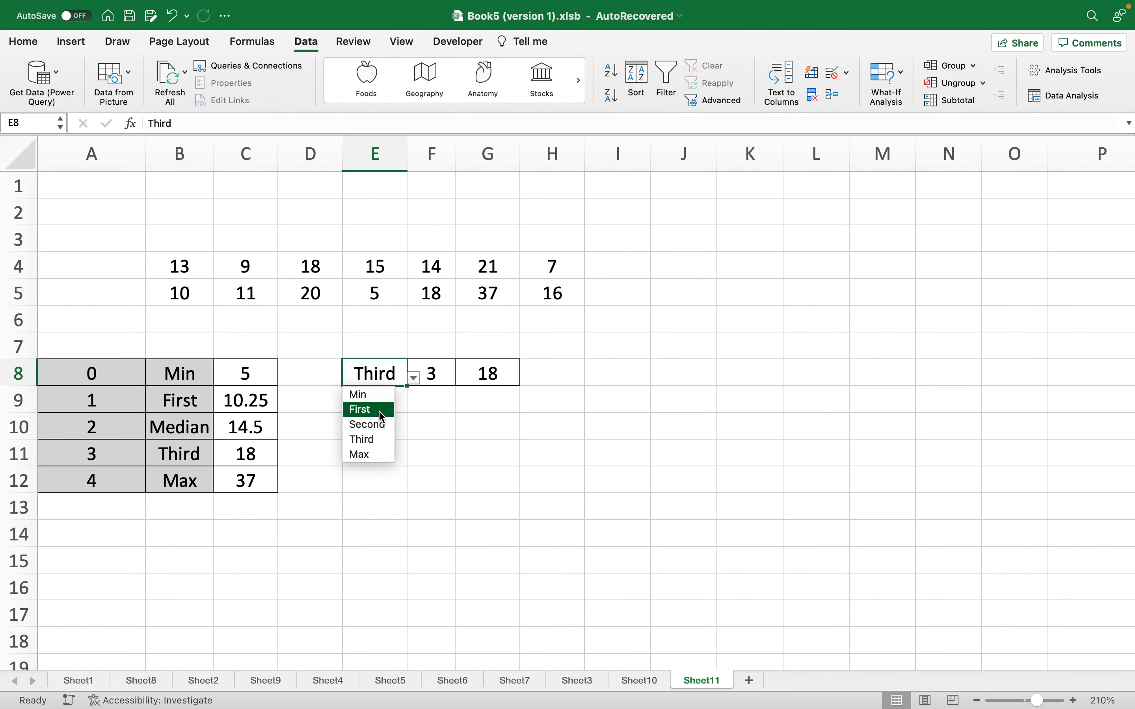
left_click(374, 462)
left_click(413, 378)
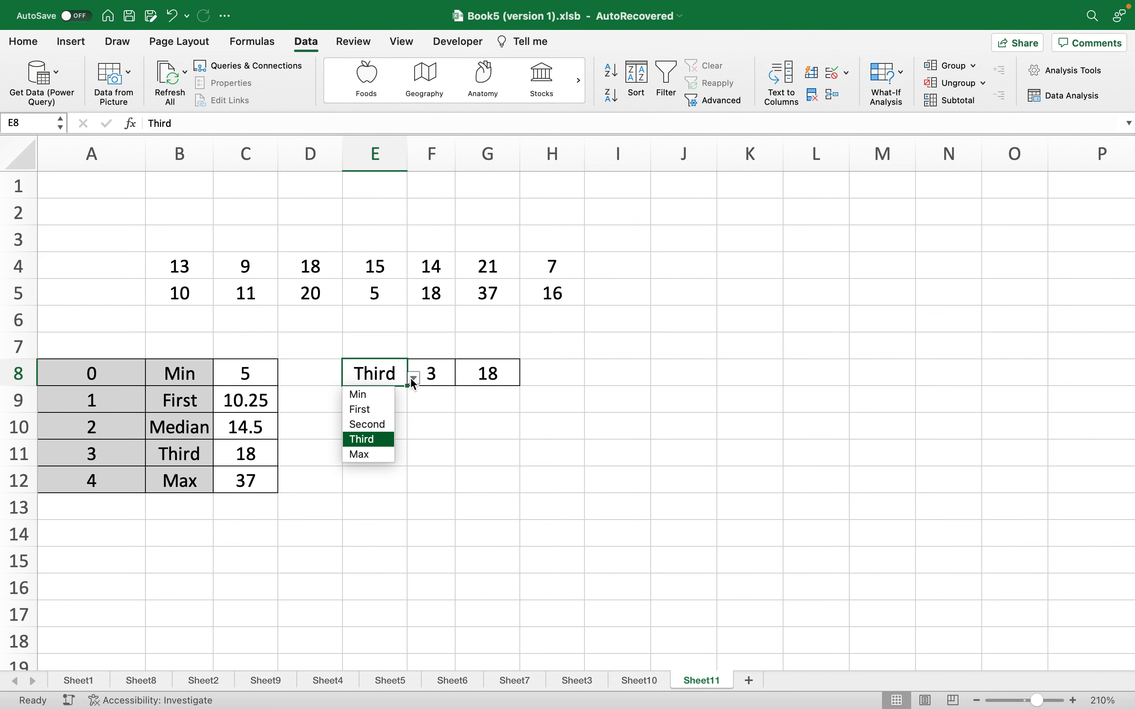
left_click(367, 455)
left_click(451, 453)
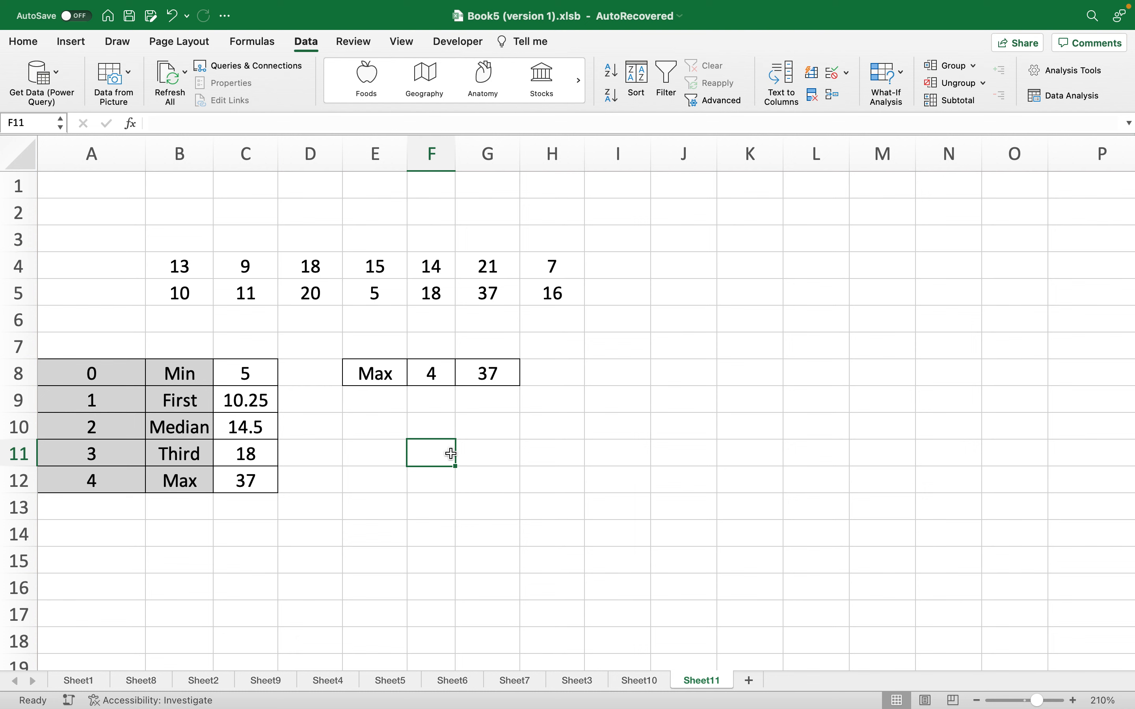
left_click(375, 410)
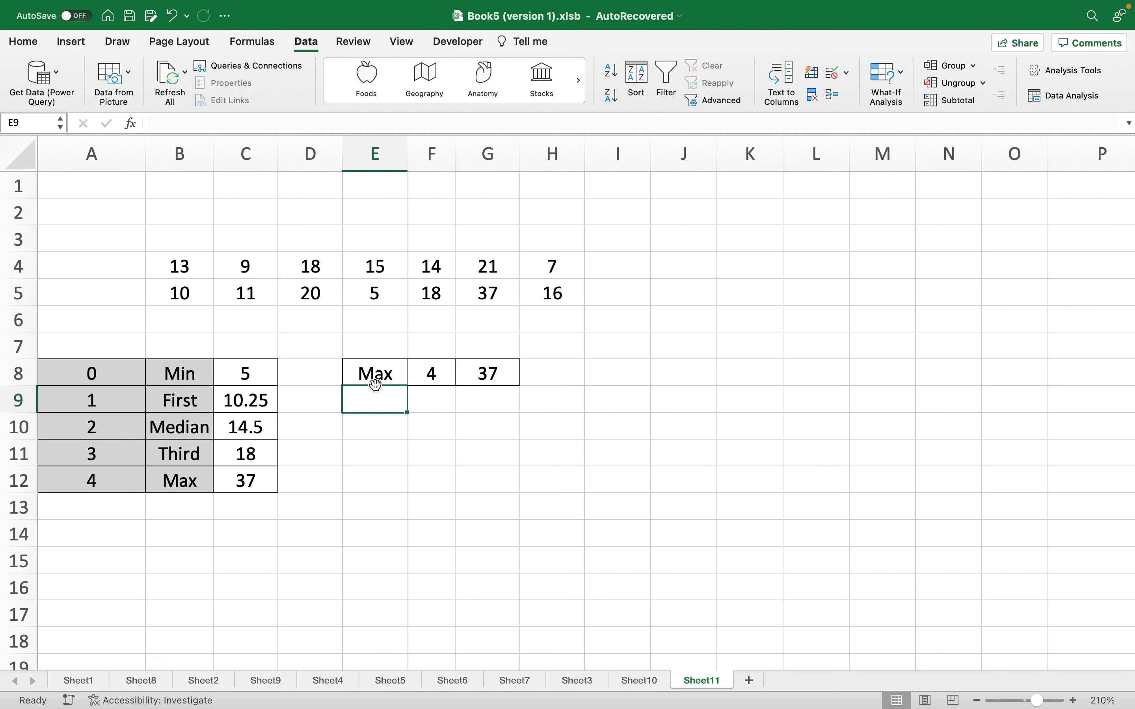
left_click(375, 382)
left_click(393, 408)
left_click(392, 414)
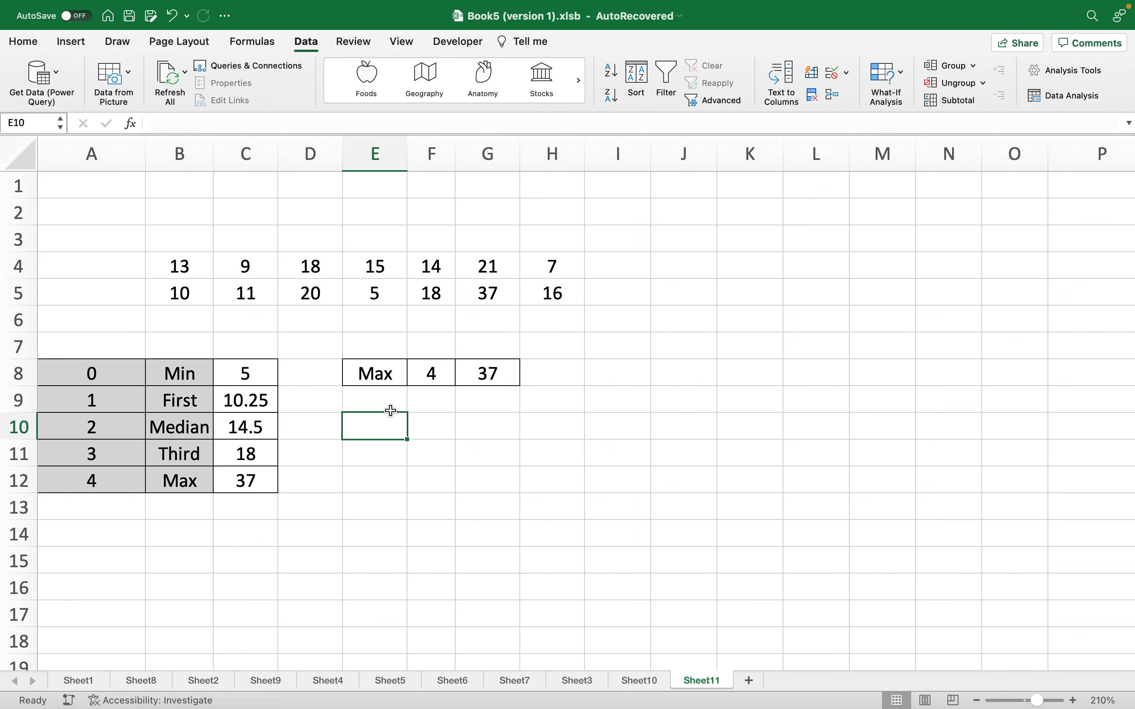
key("Return")
left_click(377, 429)
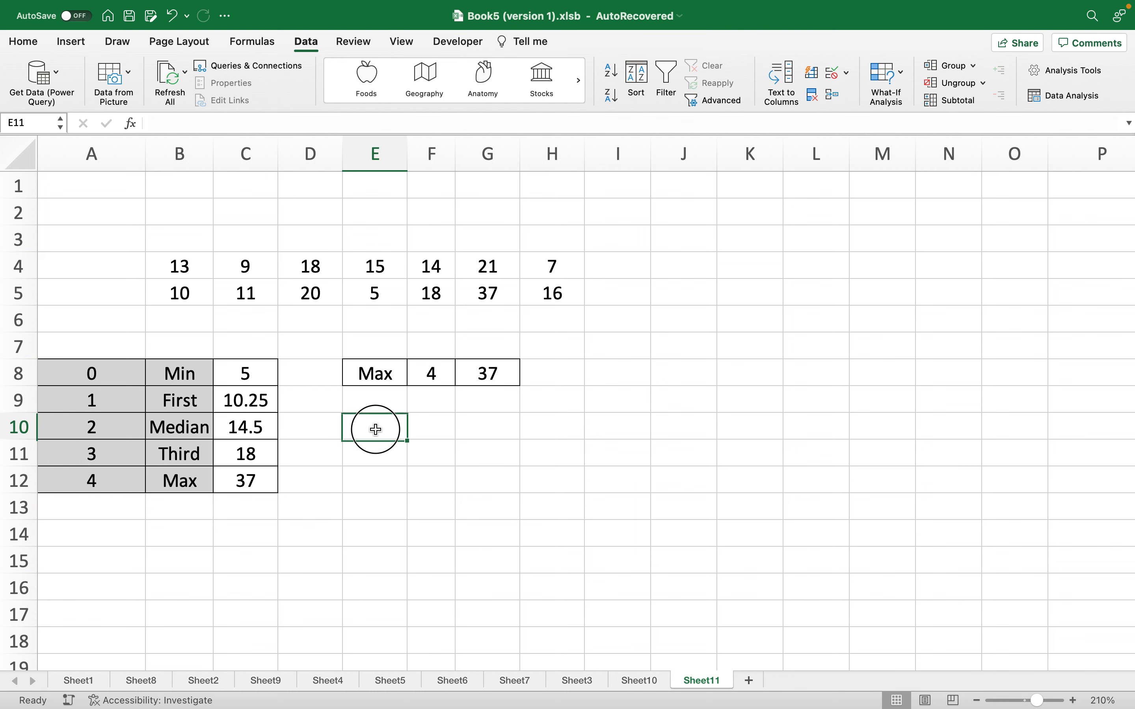